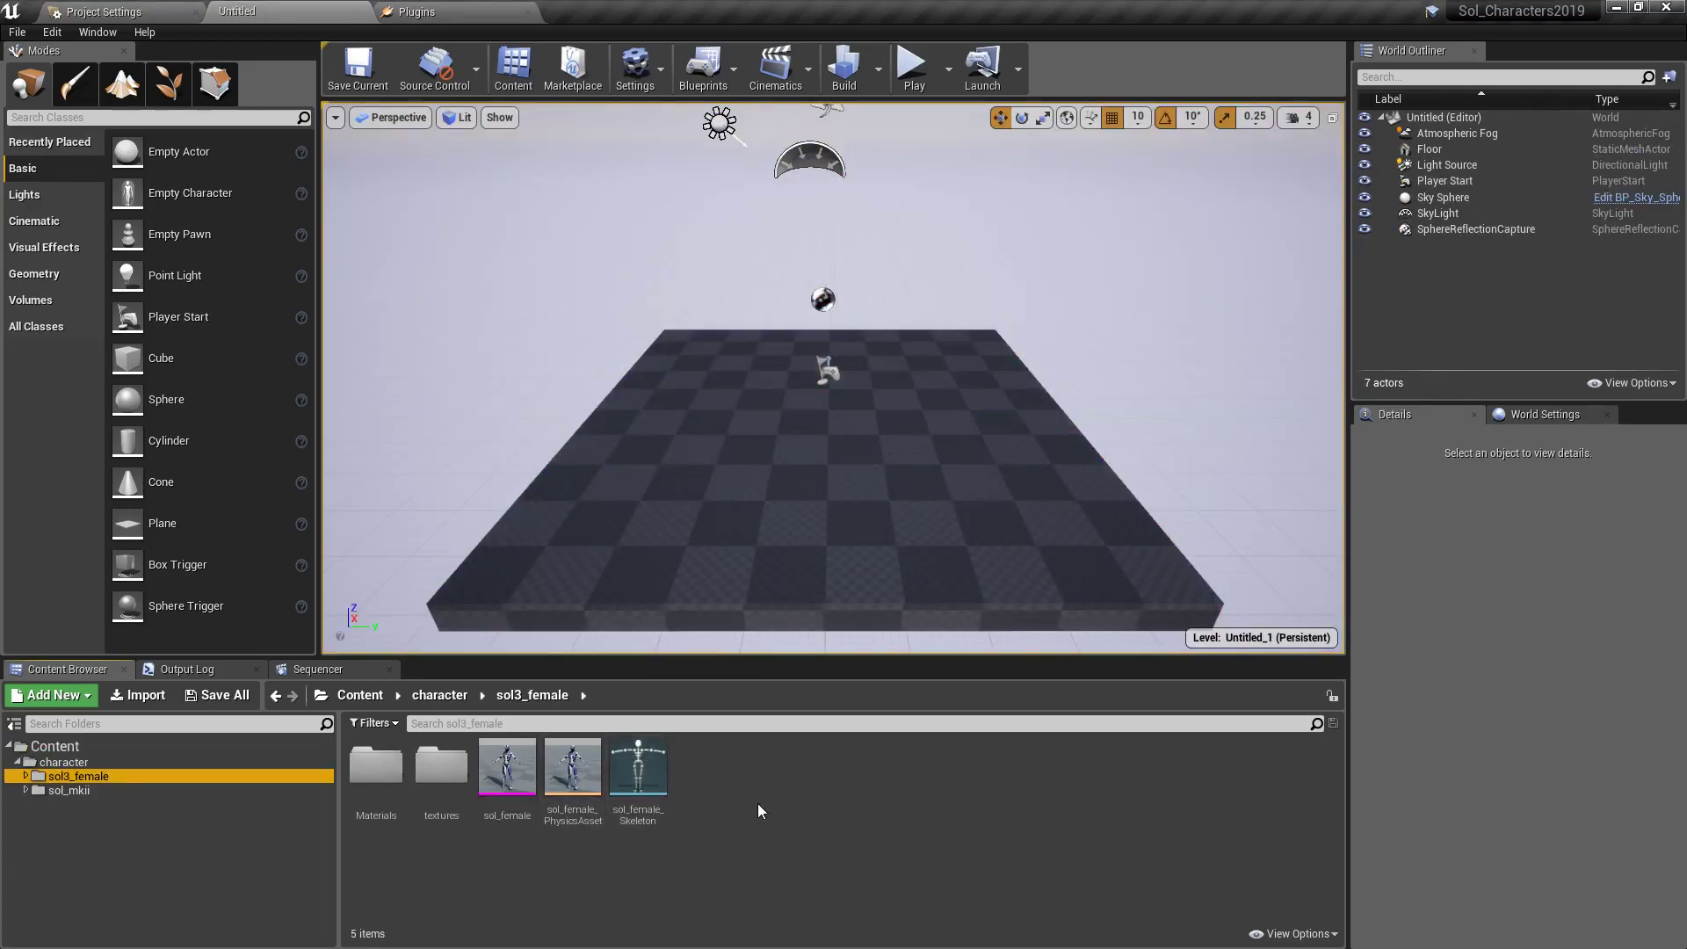
Check the contents of the sol_mkii and sol3_female character folders.
{"action": "left_click", "coordinate": [124, 792]}
{"action": "left_click", "coordinate": [109, 778]}
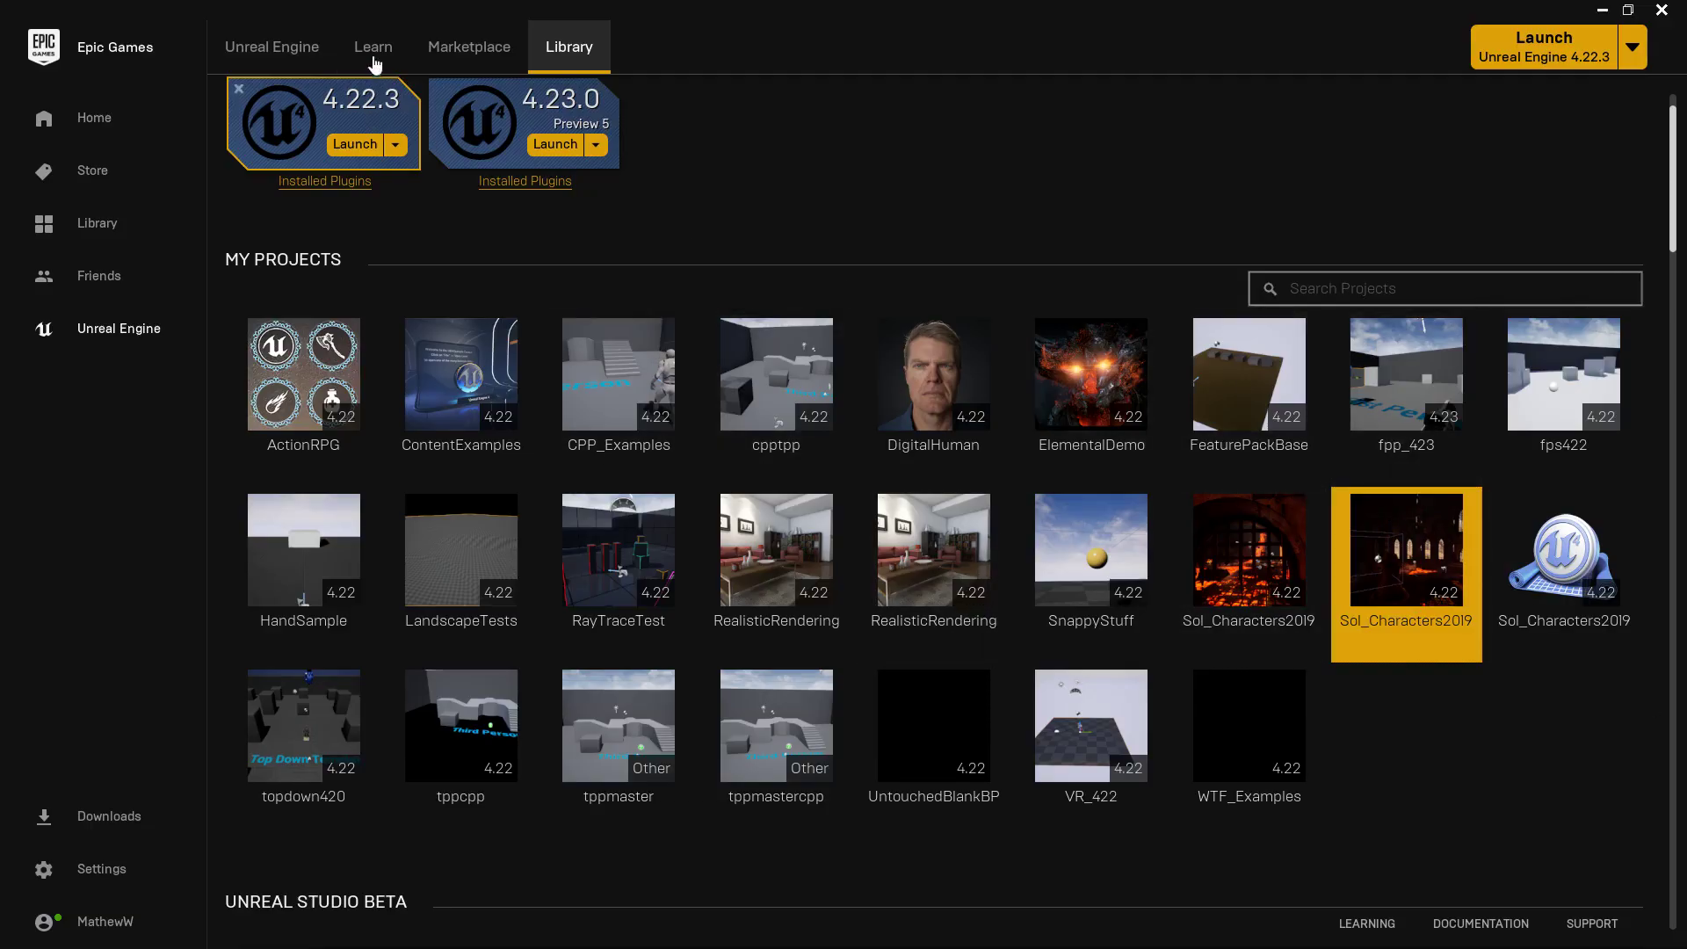
In the Epic Games Launcher, search the Marketplace for "fire lands" and open the Infinity Blade: Fire Lands product page.
{"action": "left_click", "coordinate": [465, 51]}
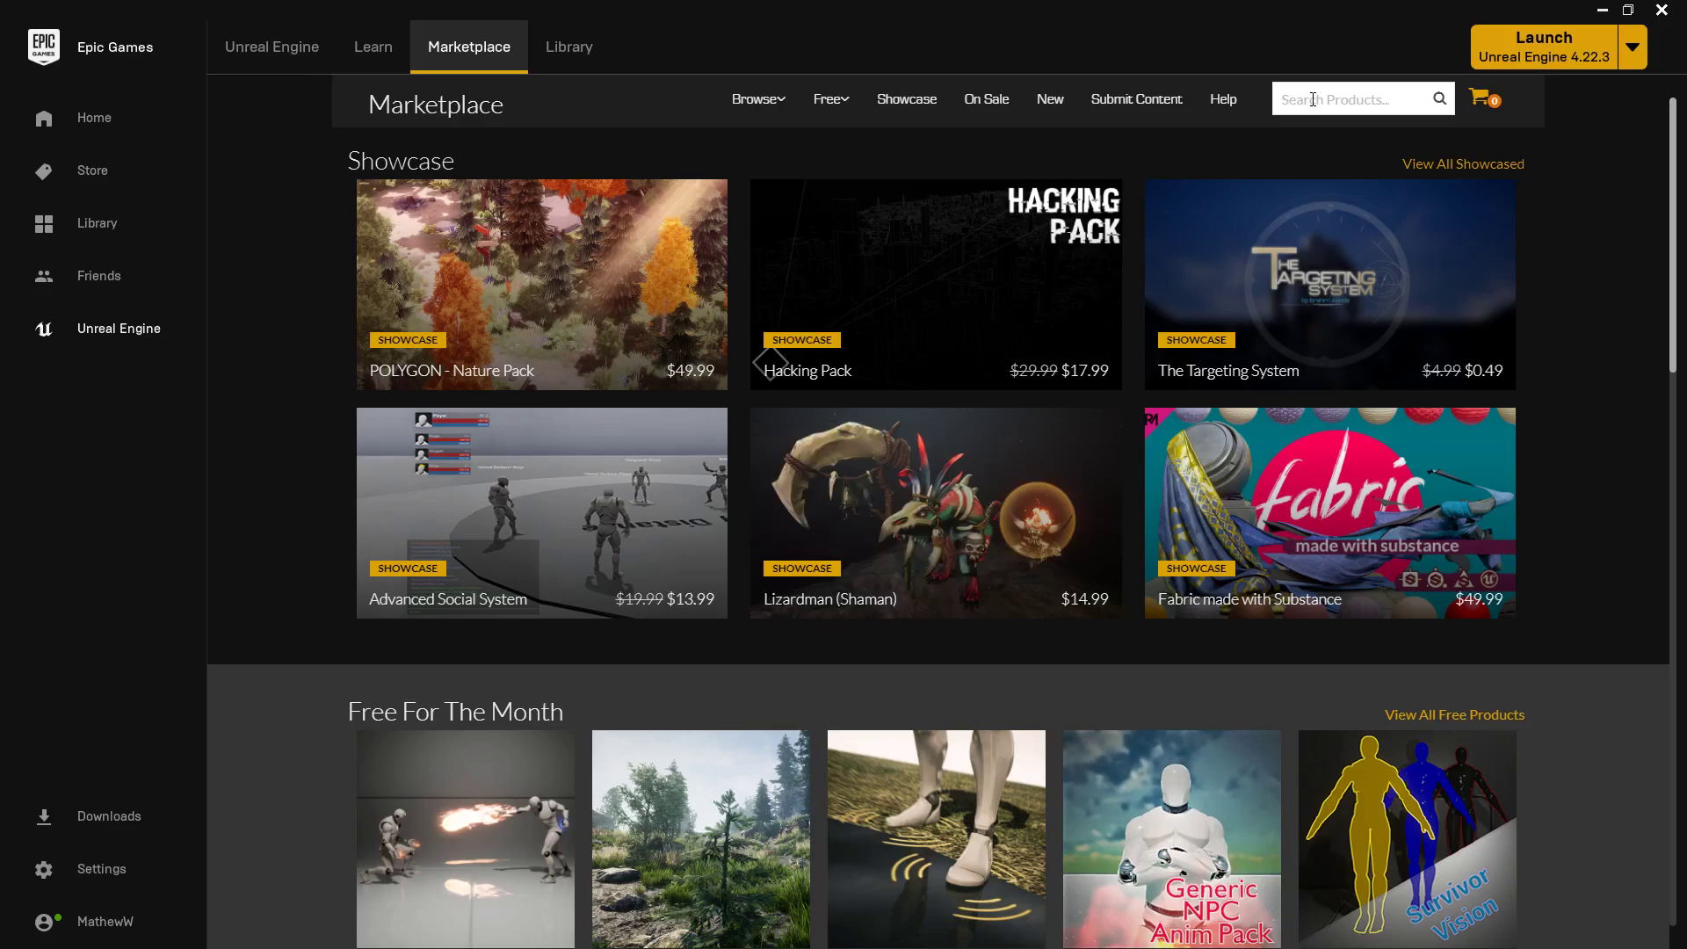
{"action": "left_click", "coordinate": [1313, 99]}
{"action": "type", "text": "firealands"}
{"action": "key", "text": "Return"}
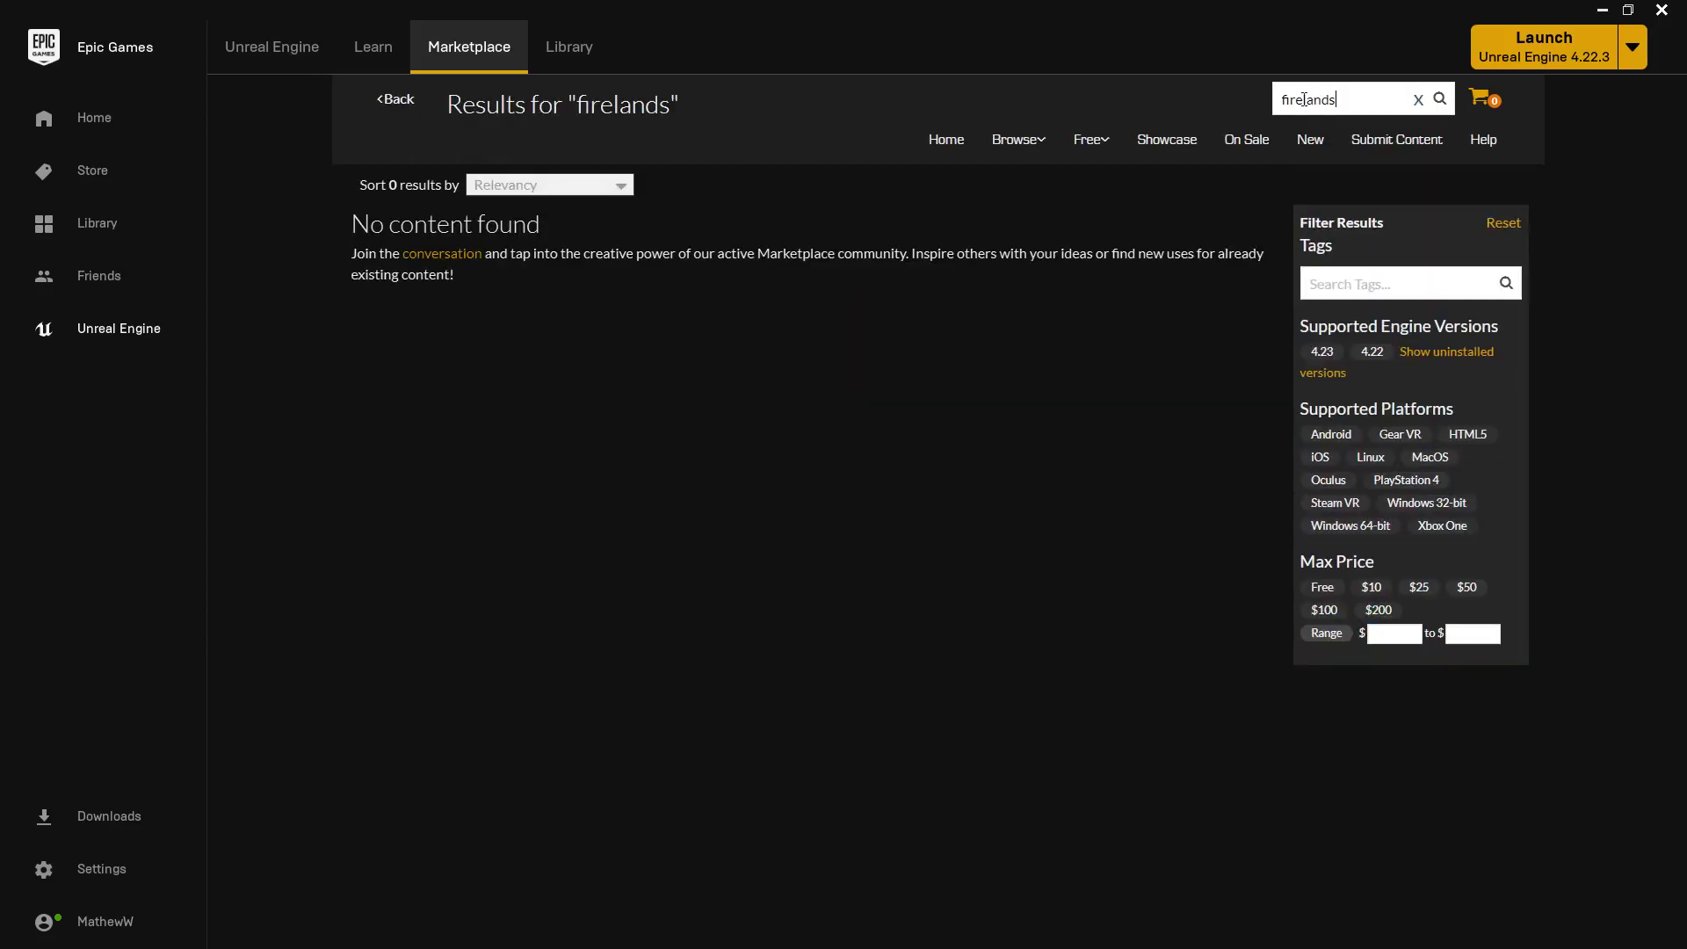
{"action": "left_click_drag", "start_coordinate": [1297, 99], "coordinate": [1304, 102]}
{"action": "left_click", "coordinate": [1305, 102]}
{"action": "key", "text": "Return"}
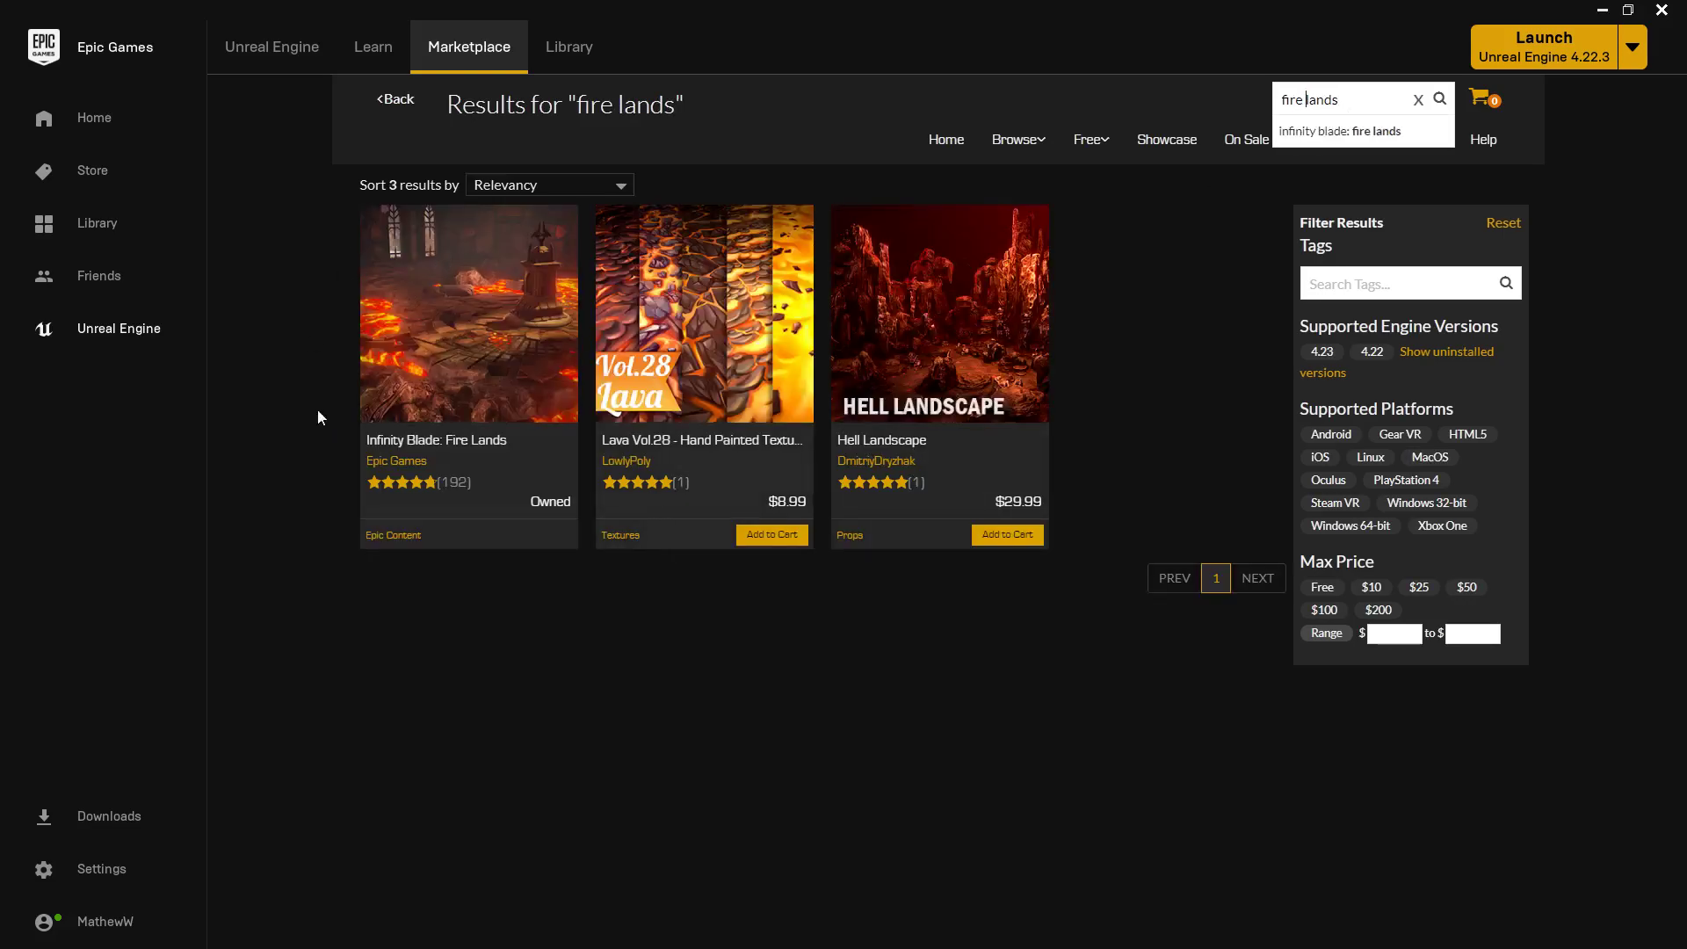
{"action": "left_click", "coordinate": [503, 345]}
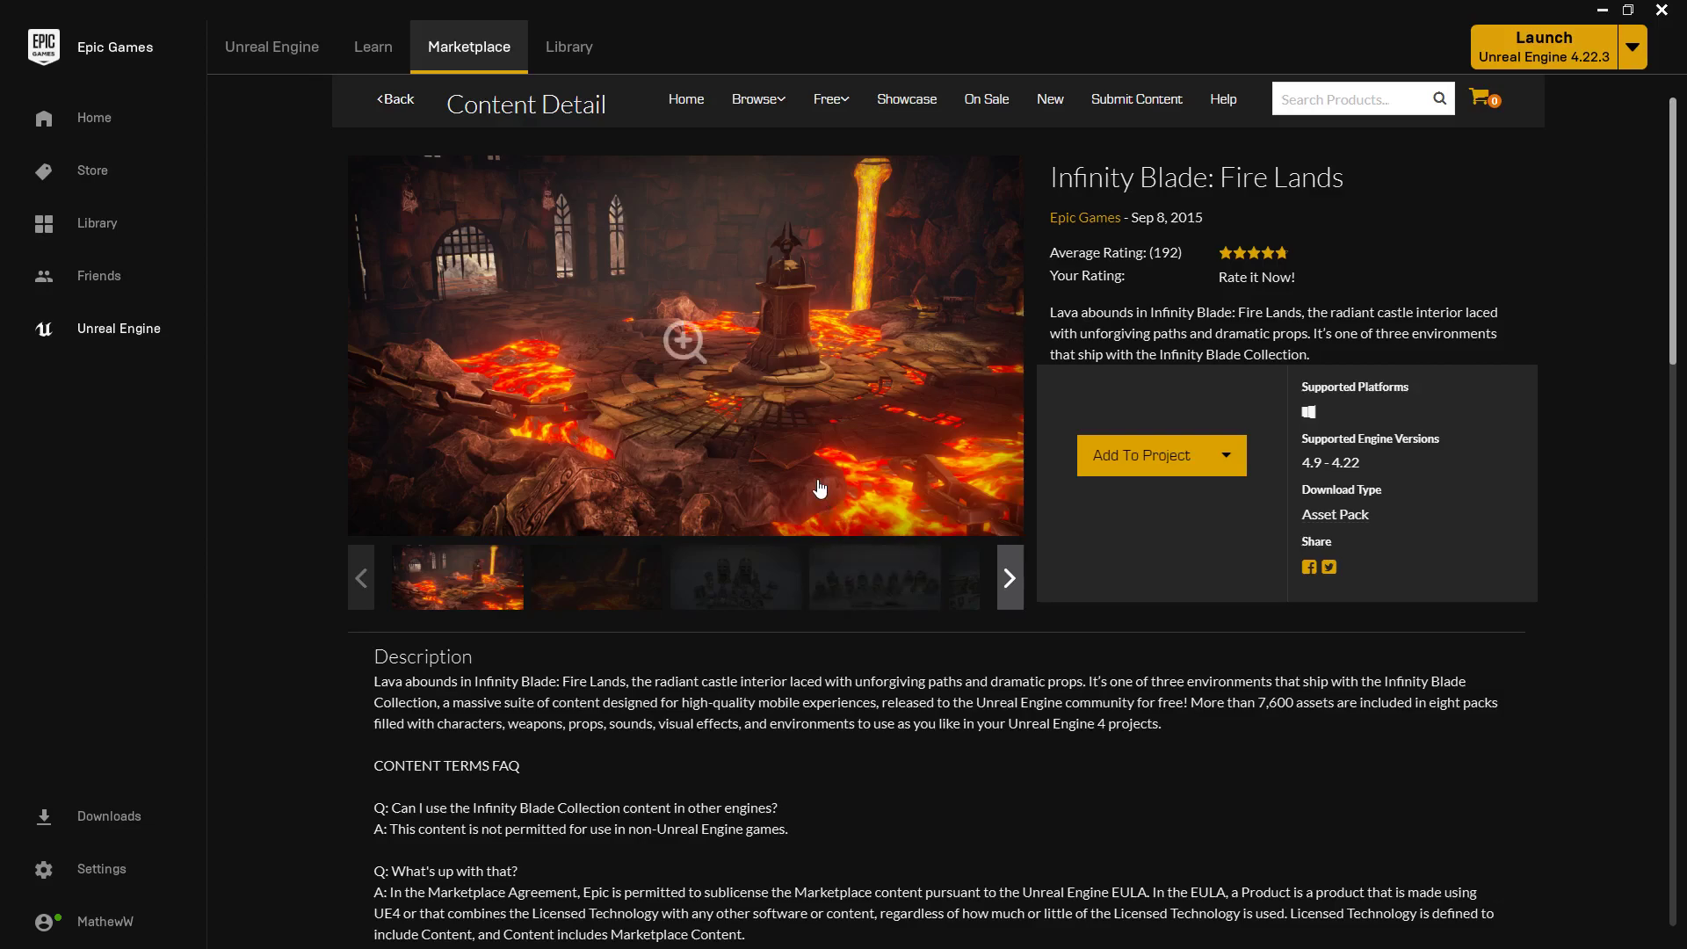
{"action": "left_click", "coordinate": [1147, 458]}
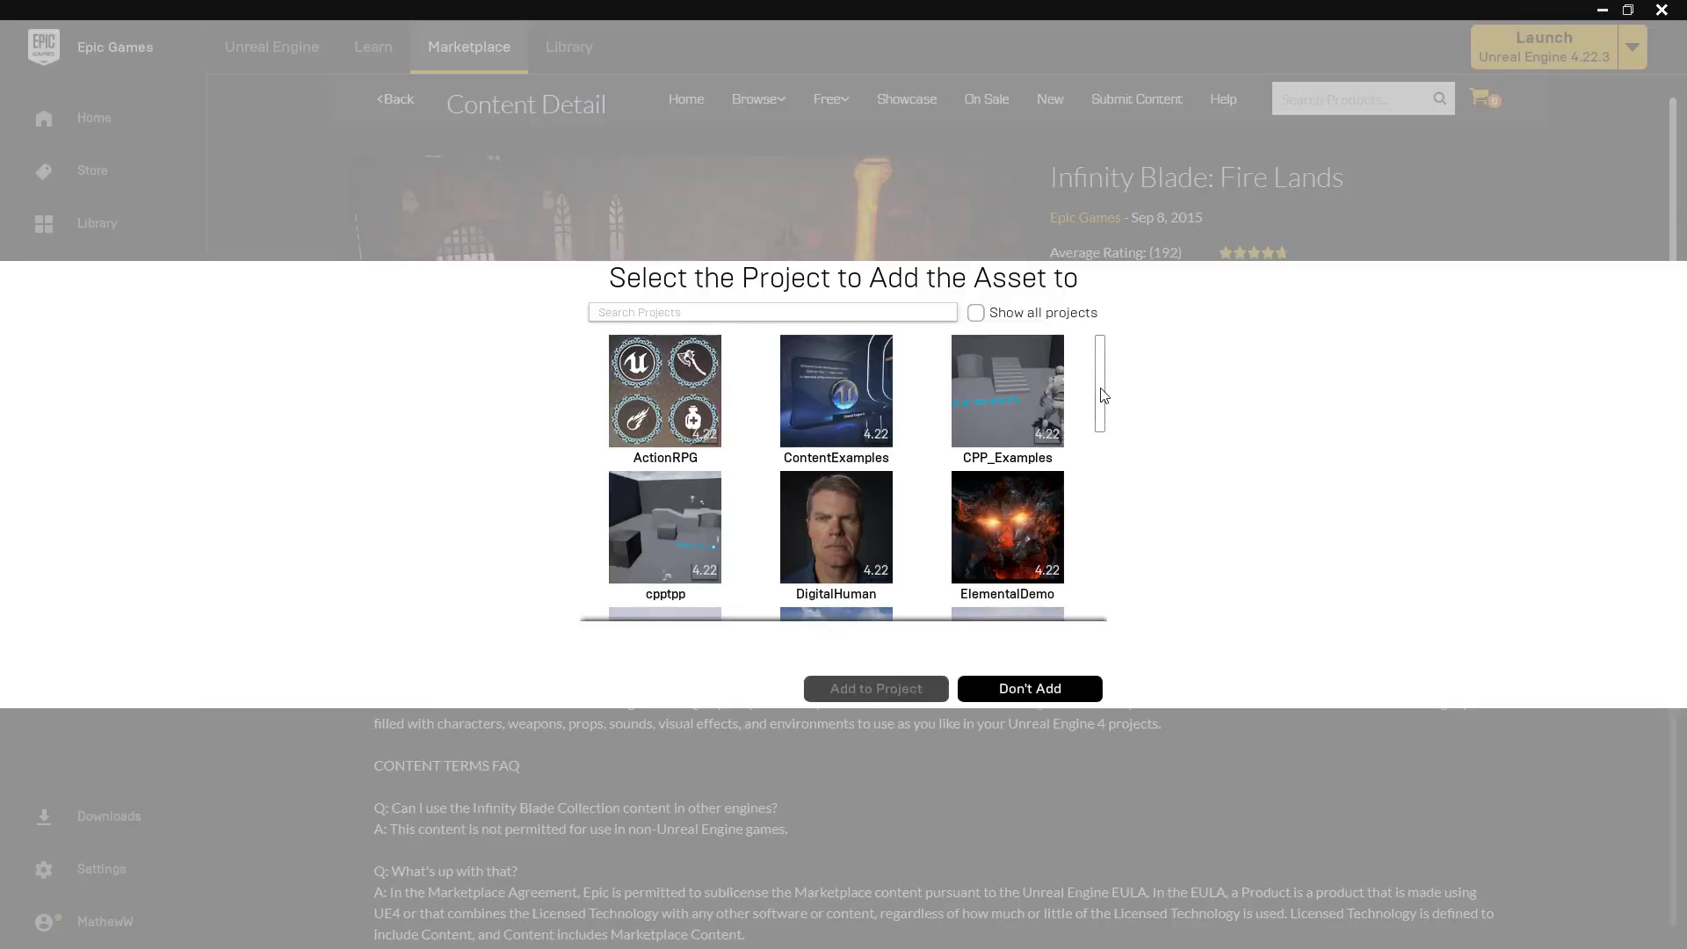
{"action": "left_click_drag", "start_coordinate": [1104, 395], "coordinate": [1115, 543]}
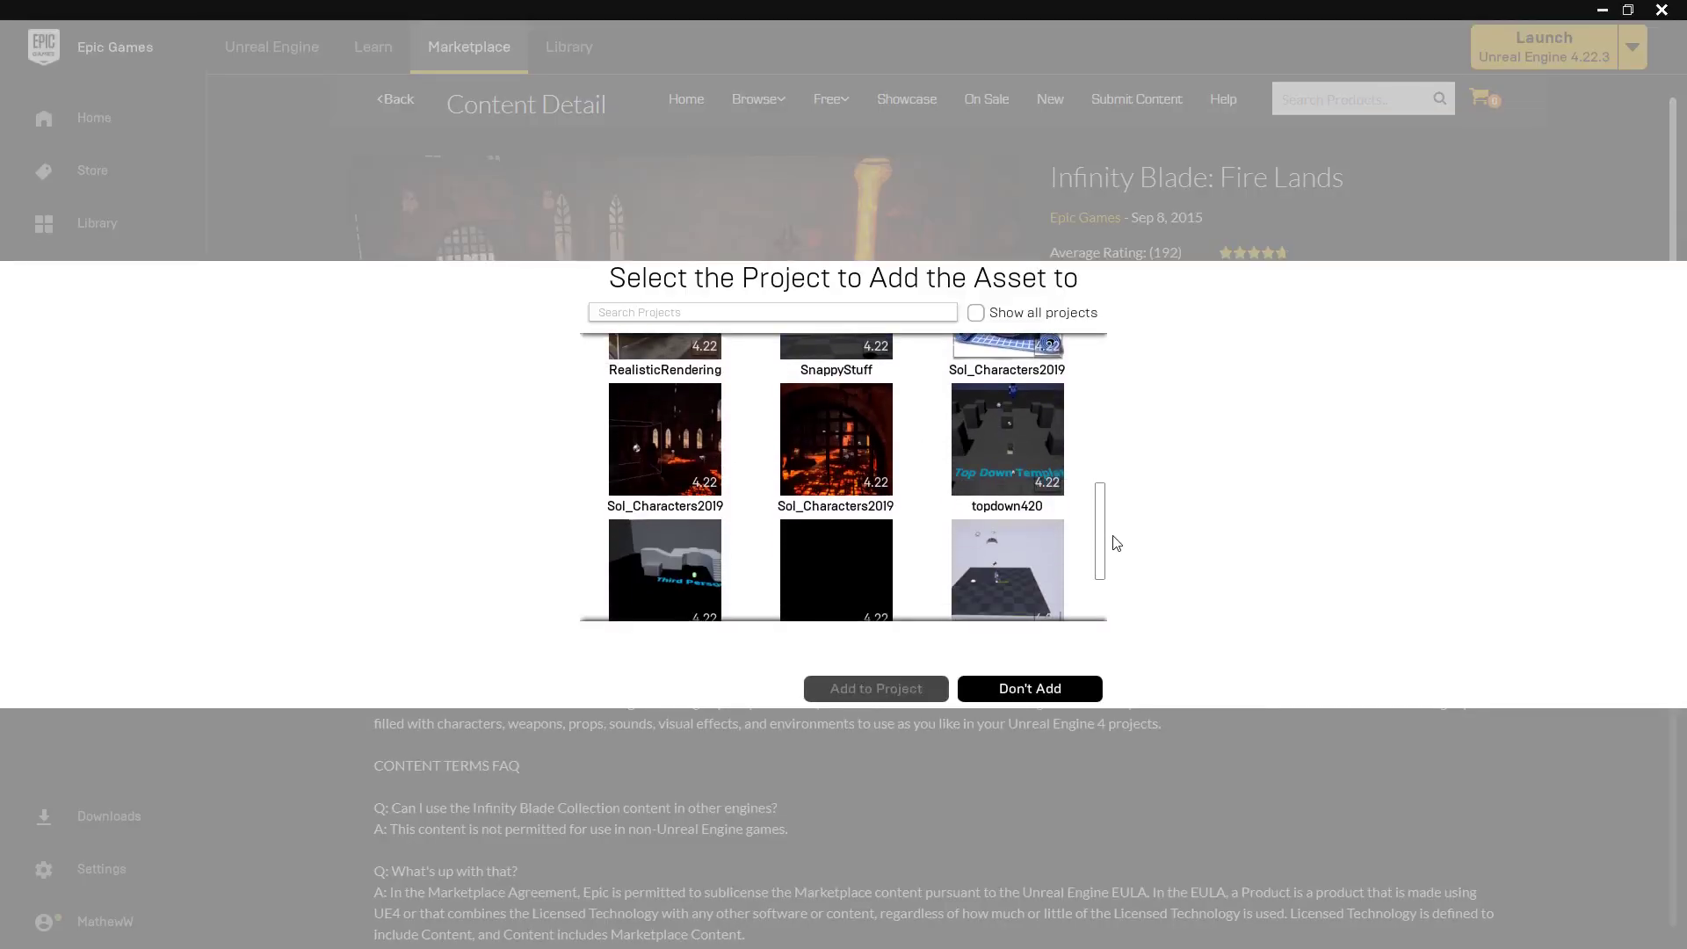
{"action": "left_click", "coordinate": [809, 448]}
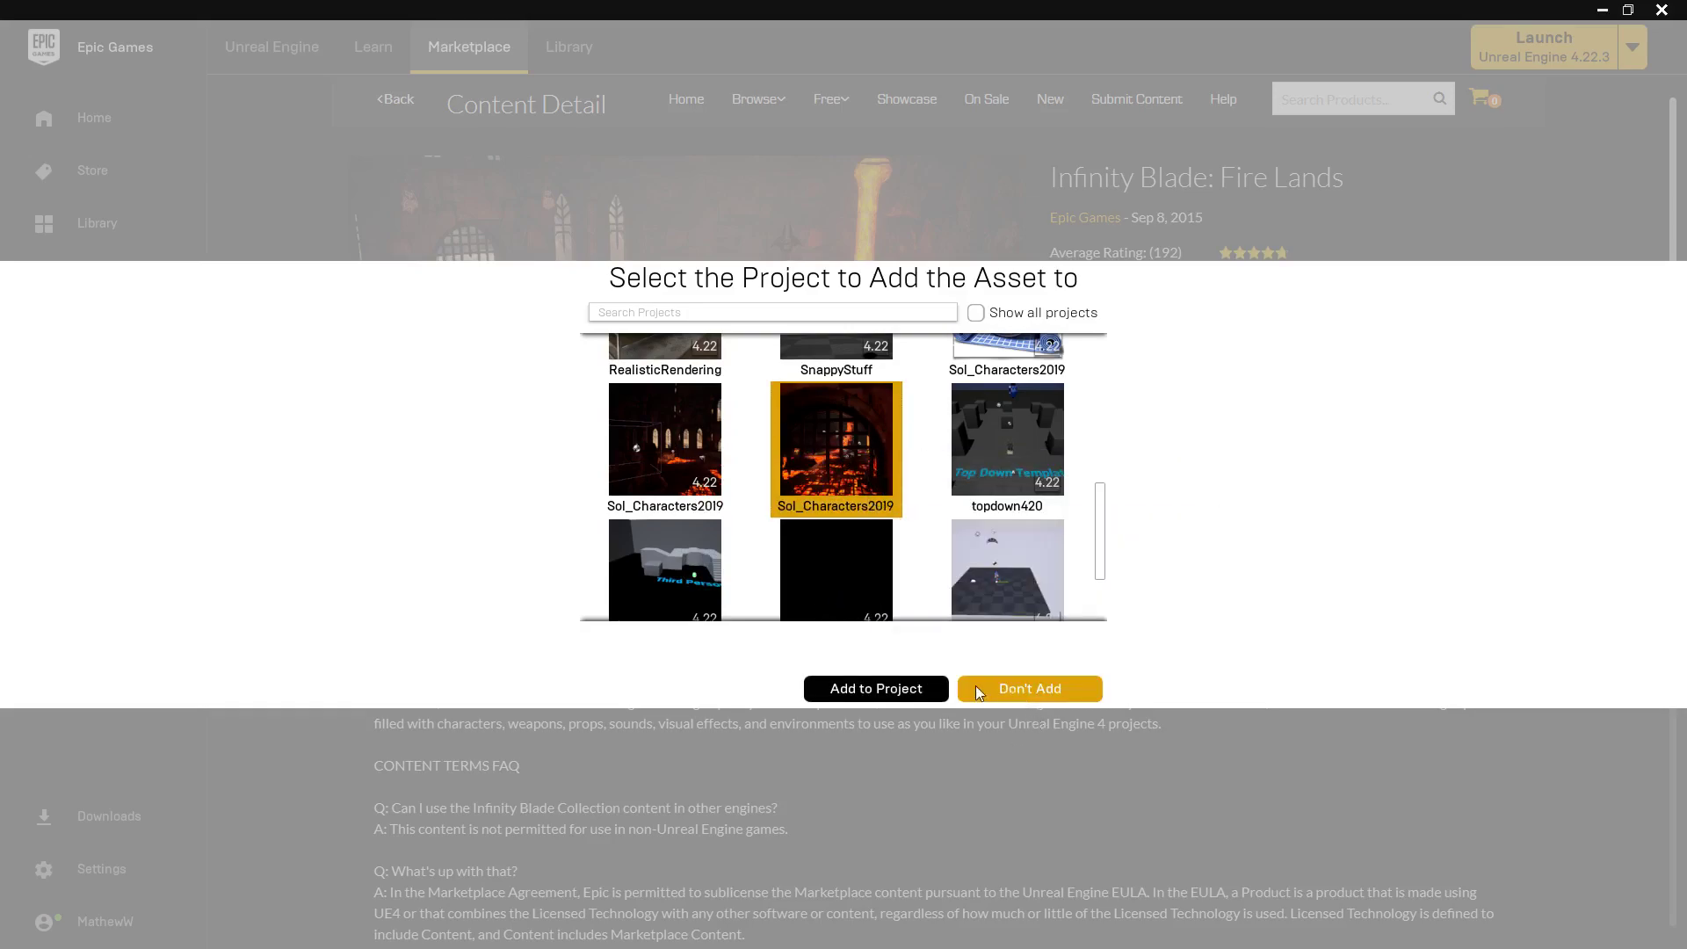
{"action": "left_click", "coordinate": [1437, 492]}
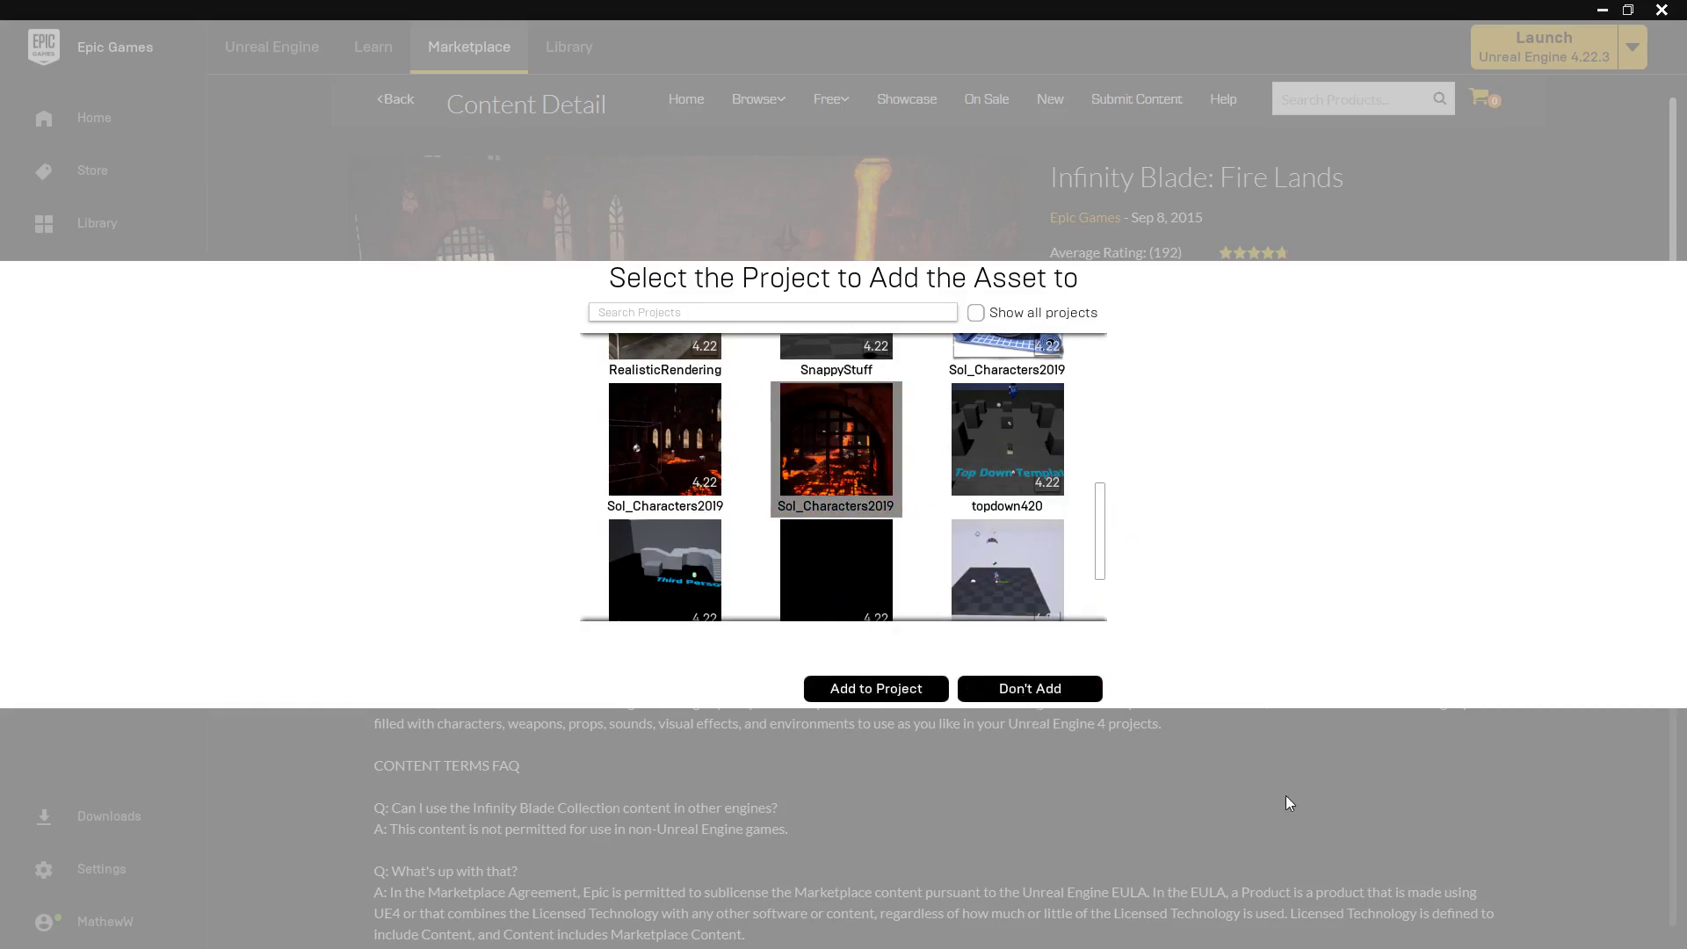
{"action": "left_click", "coordinate": [1060, 695]}
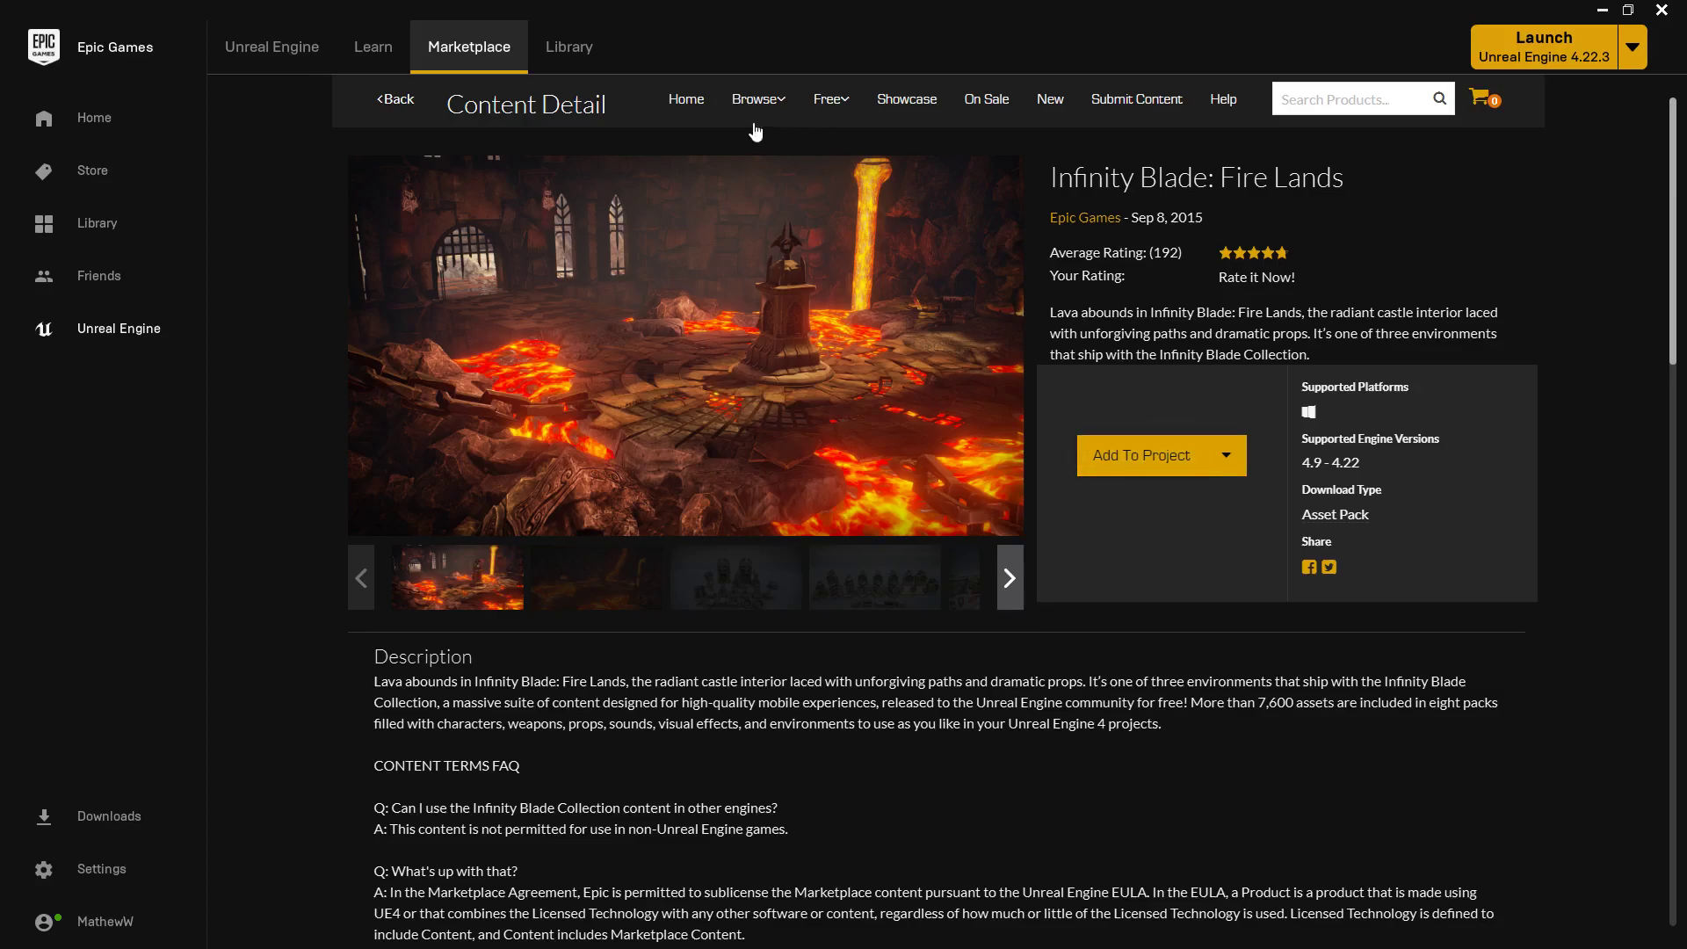
Open FX Variety Pack from the Permanently Free Collection and view the preview image of its coloured swirling effects.
{"action": "mouse_move", "coordinate": [839, 107]}
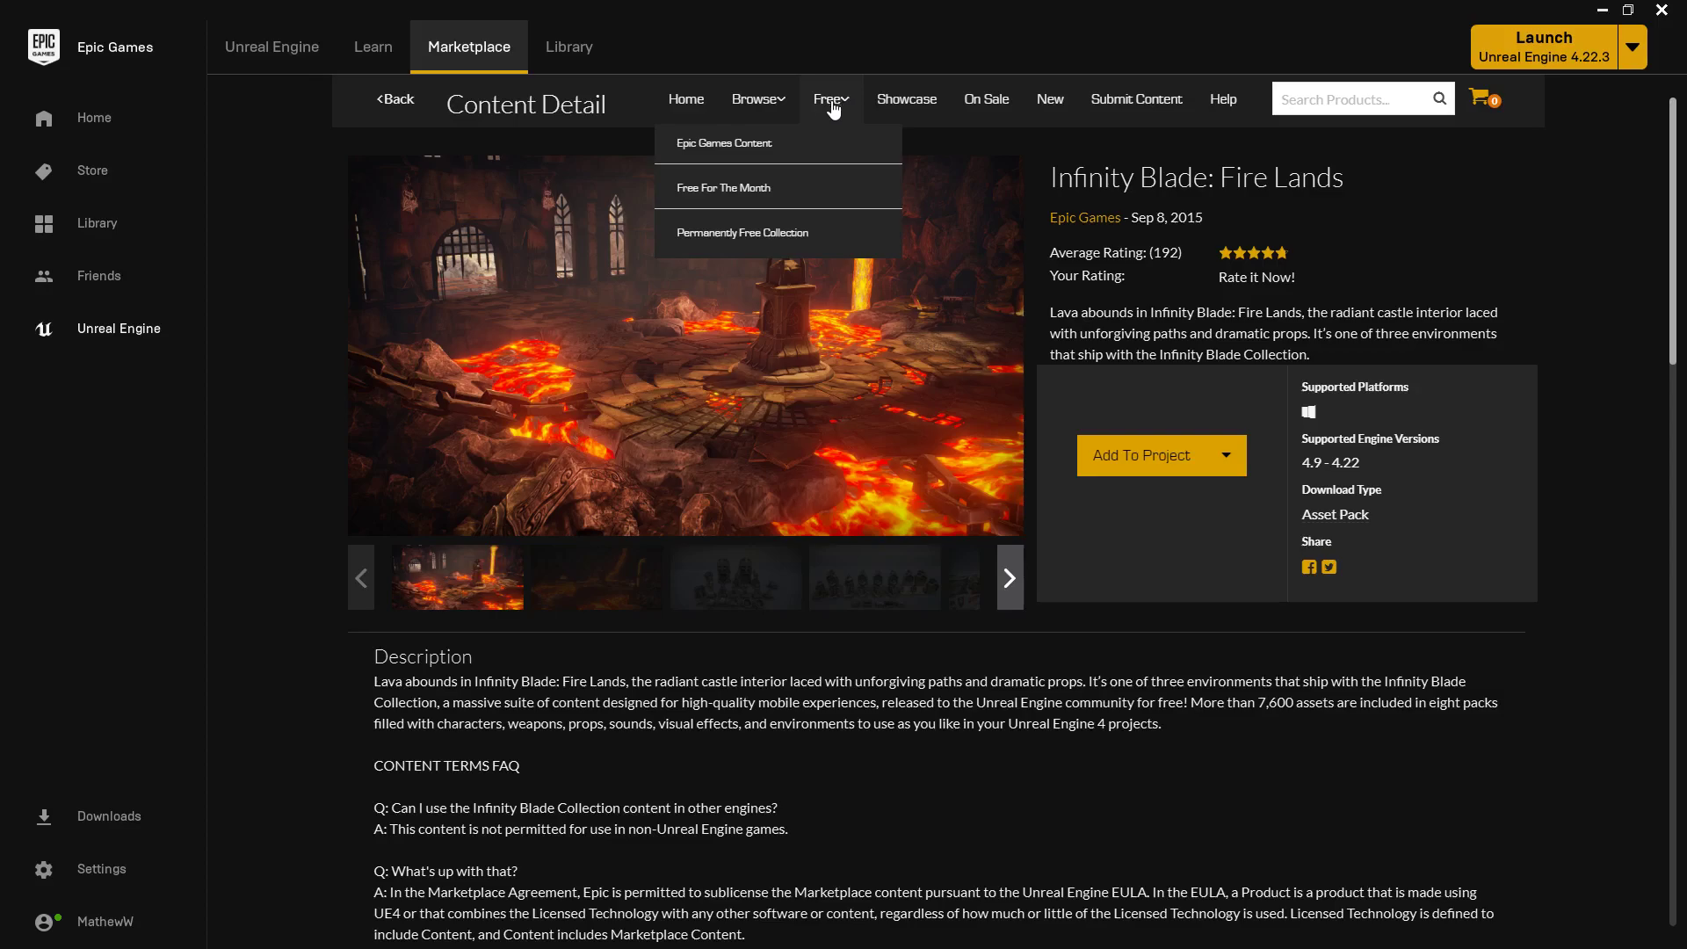
{"action": "left_click", "coordinate": [760, 239]}
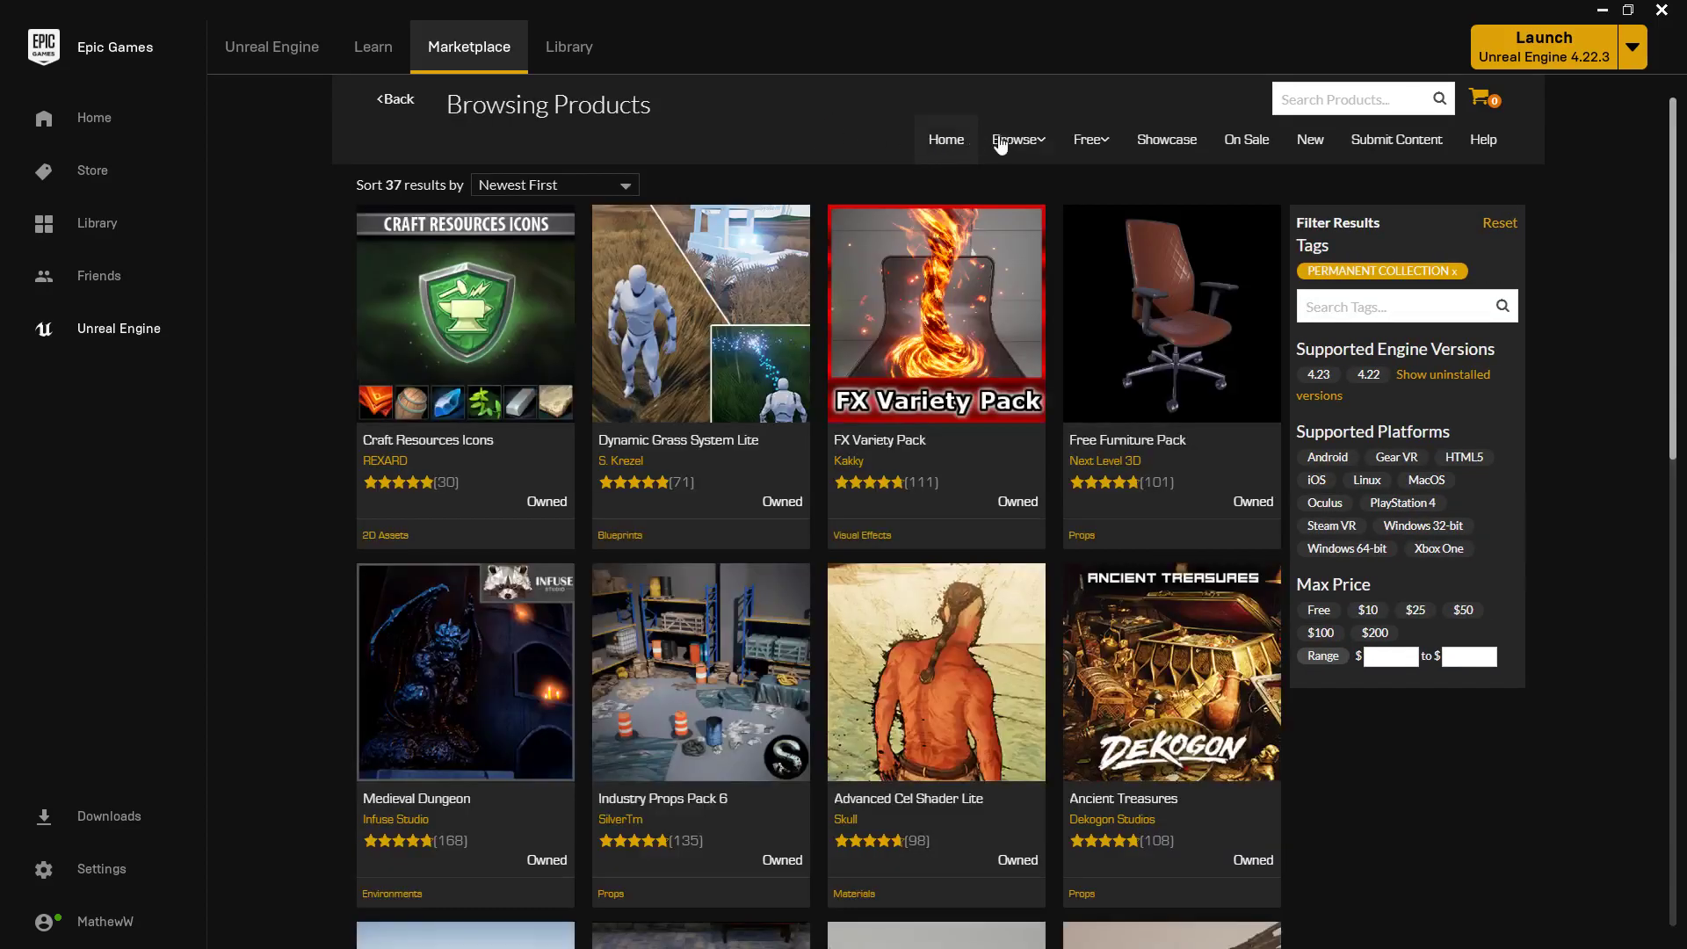
{"action": "left_click", "coordinate": [1007, 326]}
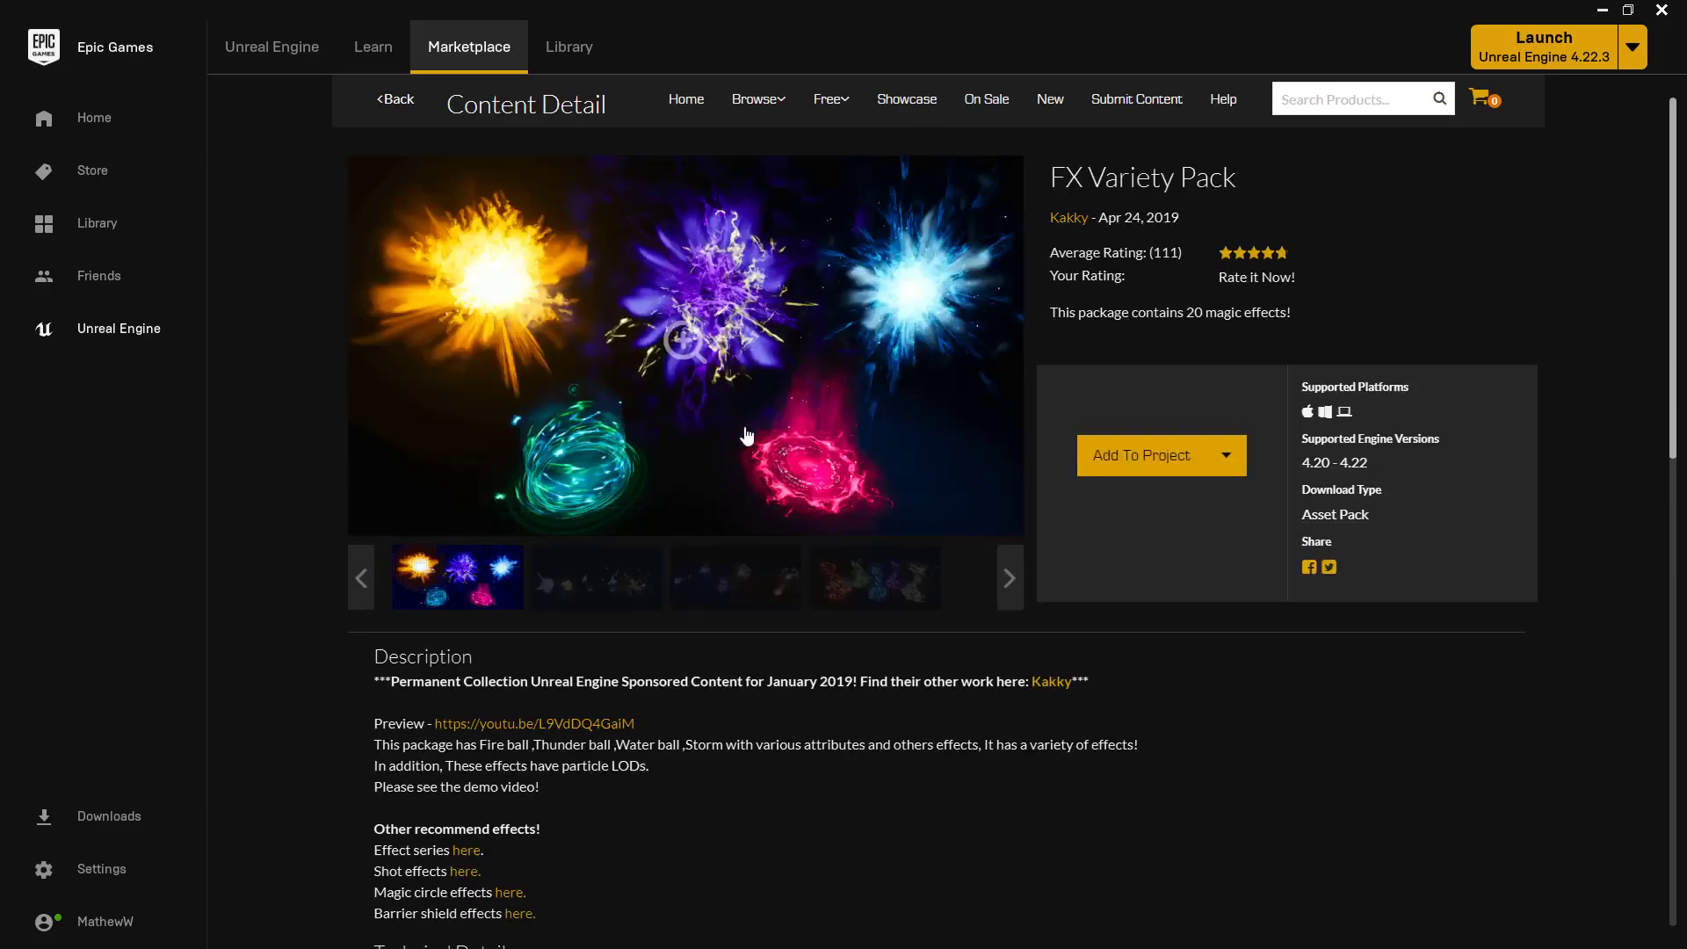
{"action": "left_click", "coordinate": [863, 584]}
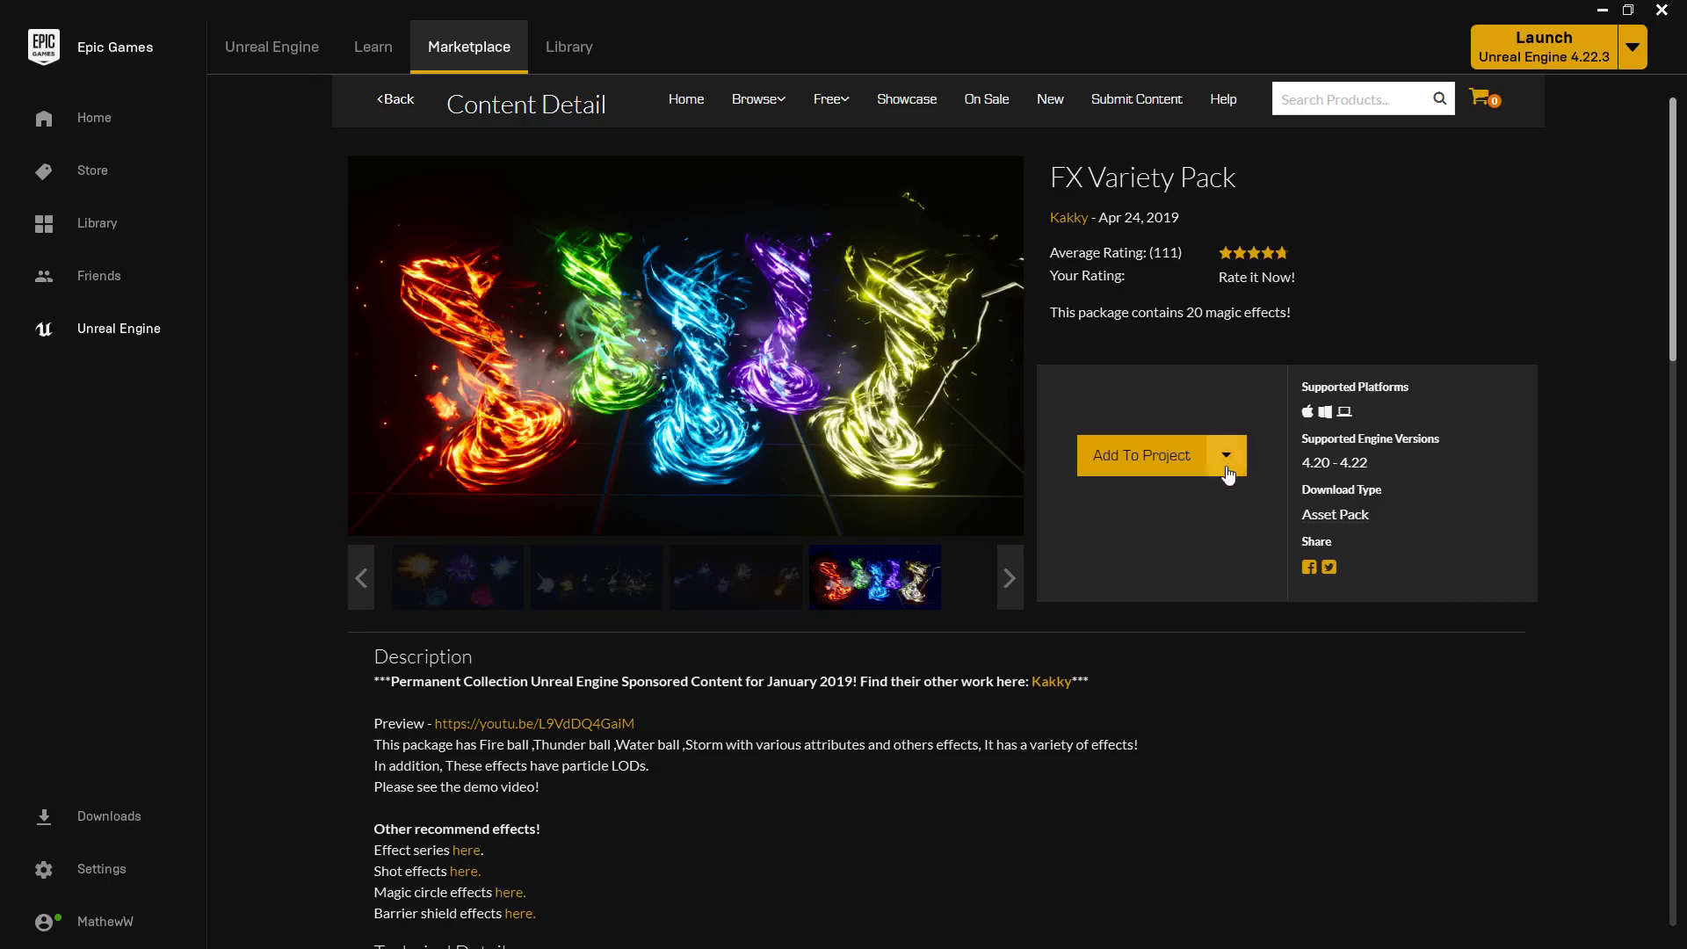
{"action": "left_click", "coordinate": [1162, 465]}
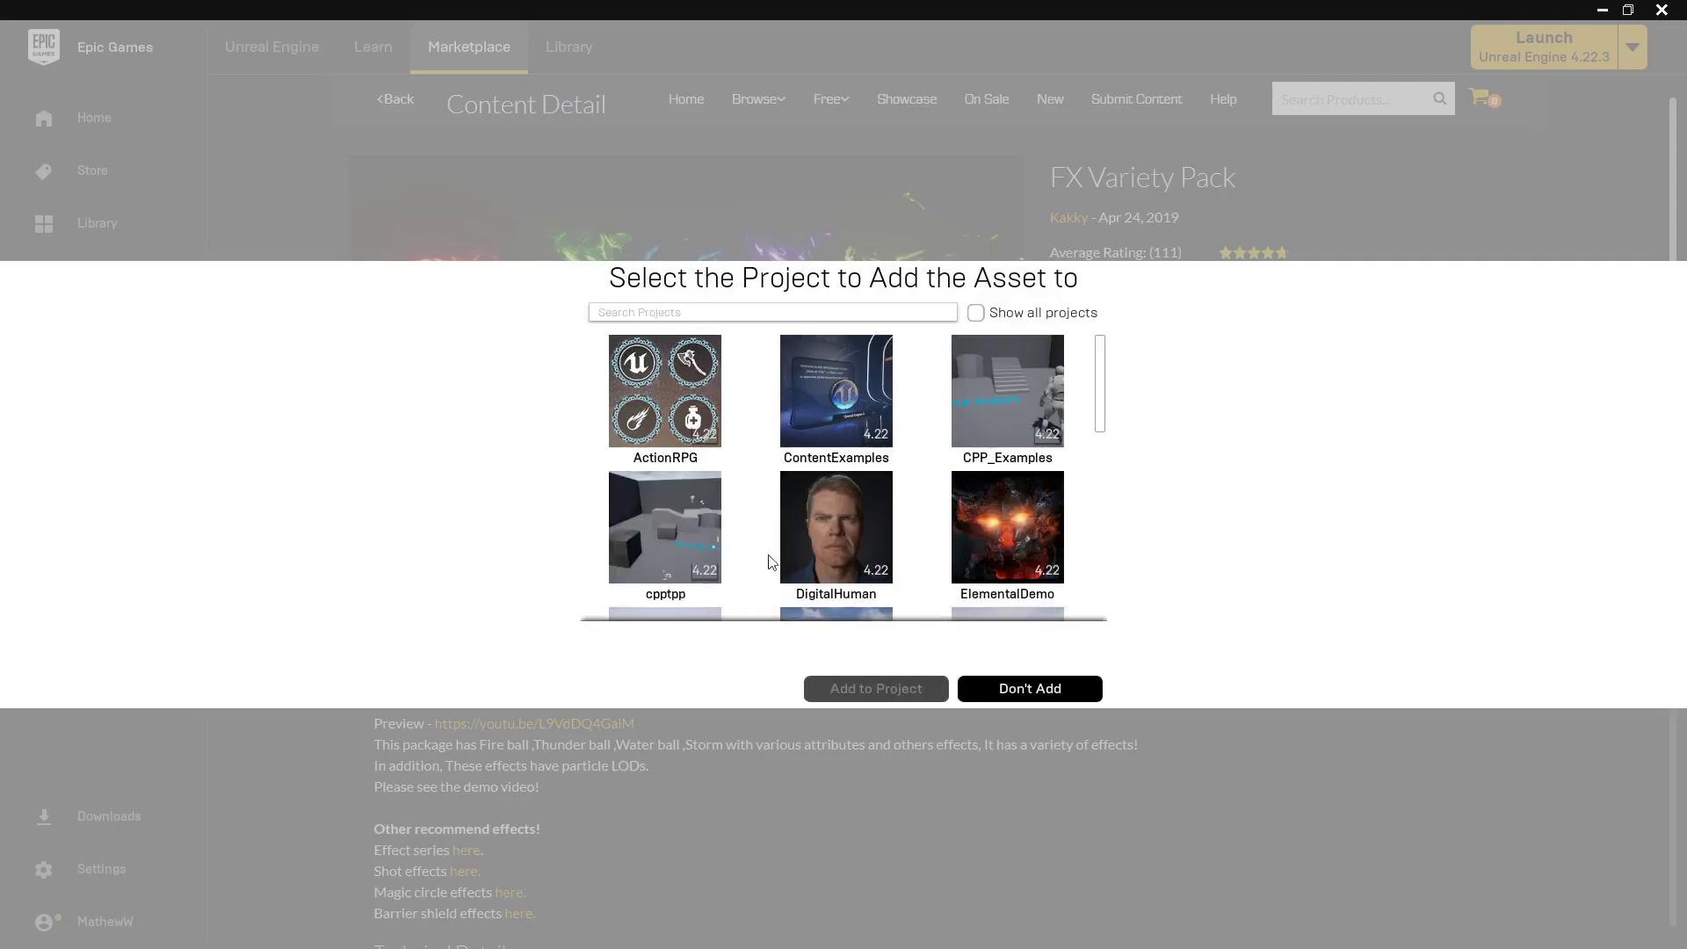
{"action": "left_click_drag", "start_coordinate": [1103, 407], "coordinate": [1098, 547]}
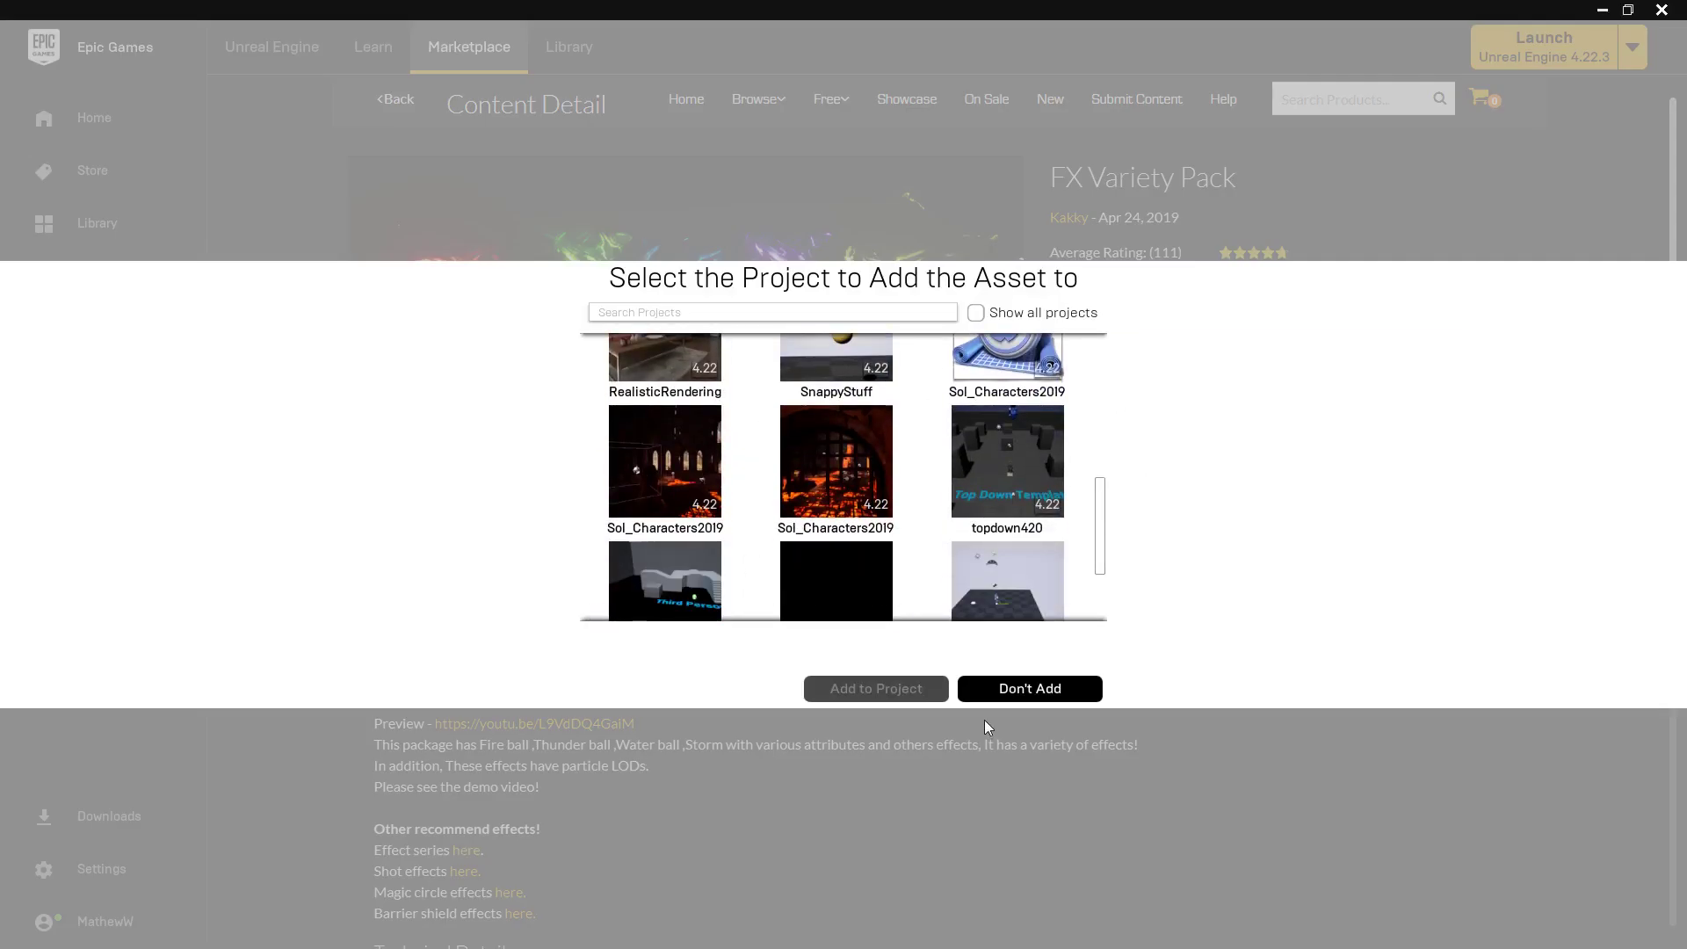
{"action": "left_click", "coordinate": [1041, 689]}
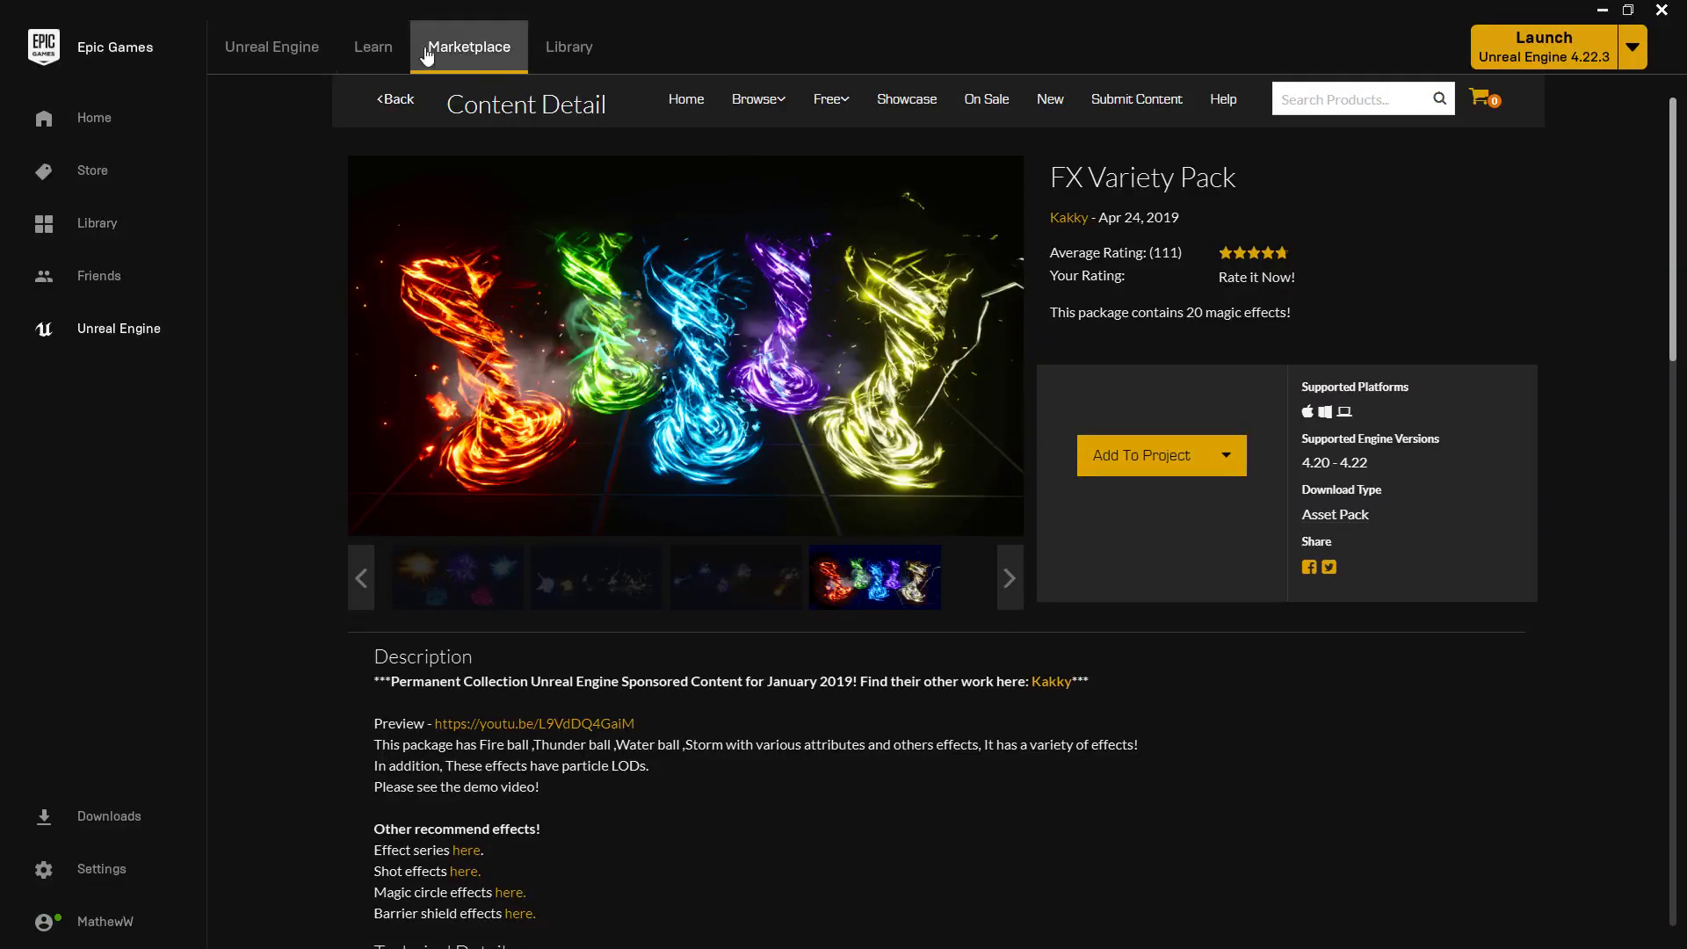
Open the Sol_Characters2019 project with the dark cathedral thumbnail from the launcher's library in the Unreal Editor.
{"action": "left_click", "coordinate": [570, 51]}
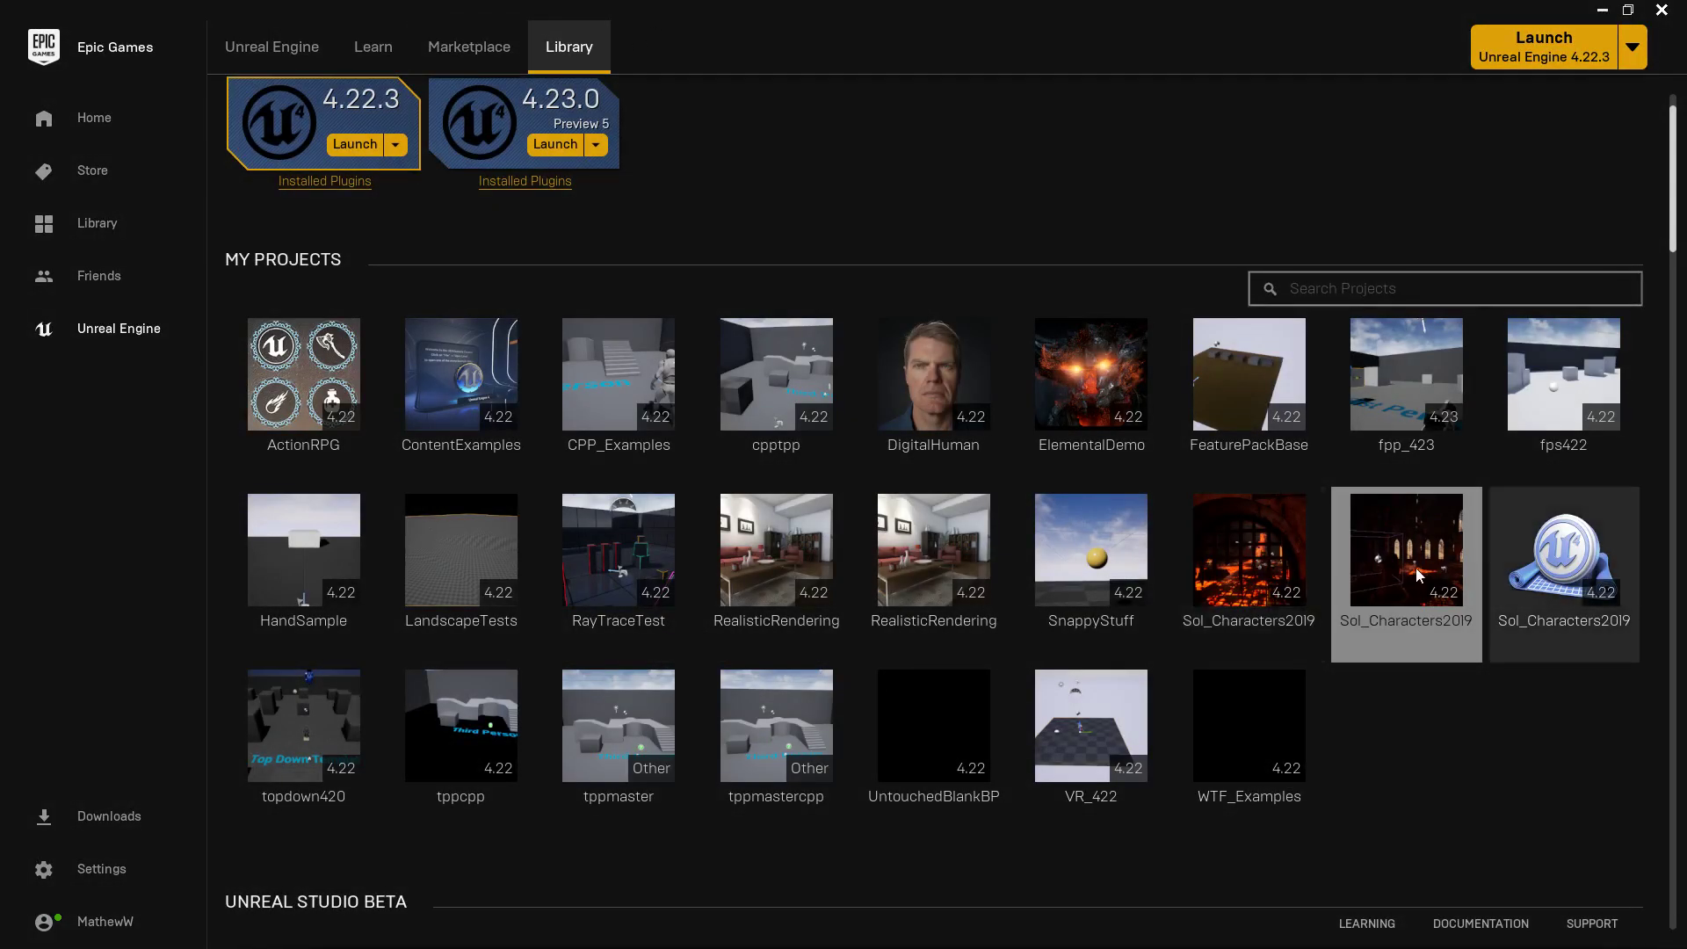
{"action": "double_click", "coordinate": [1413, 562]}
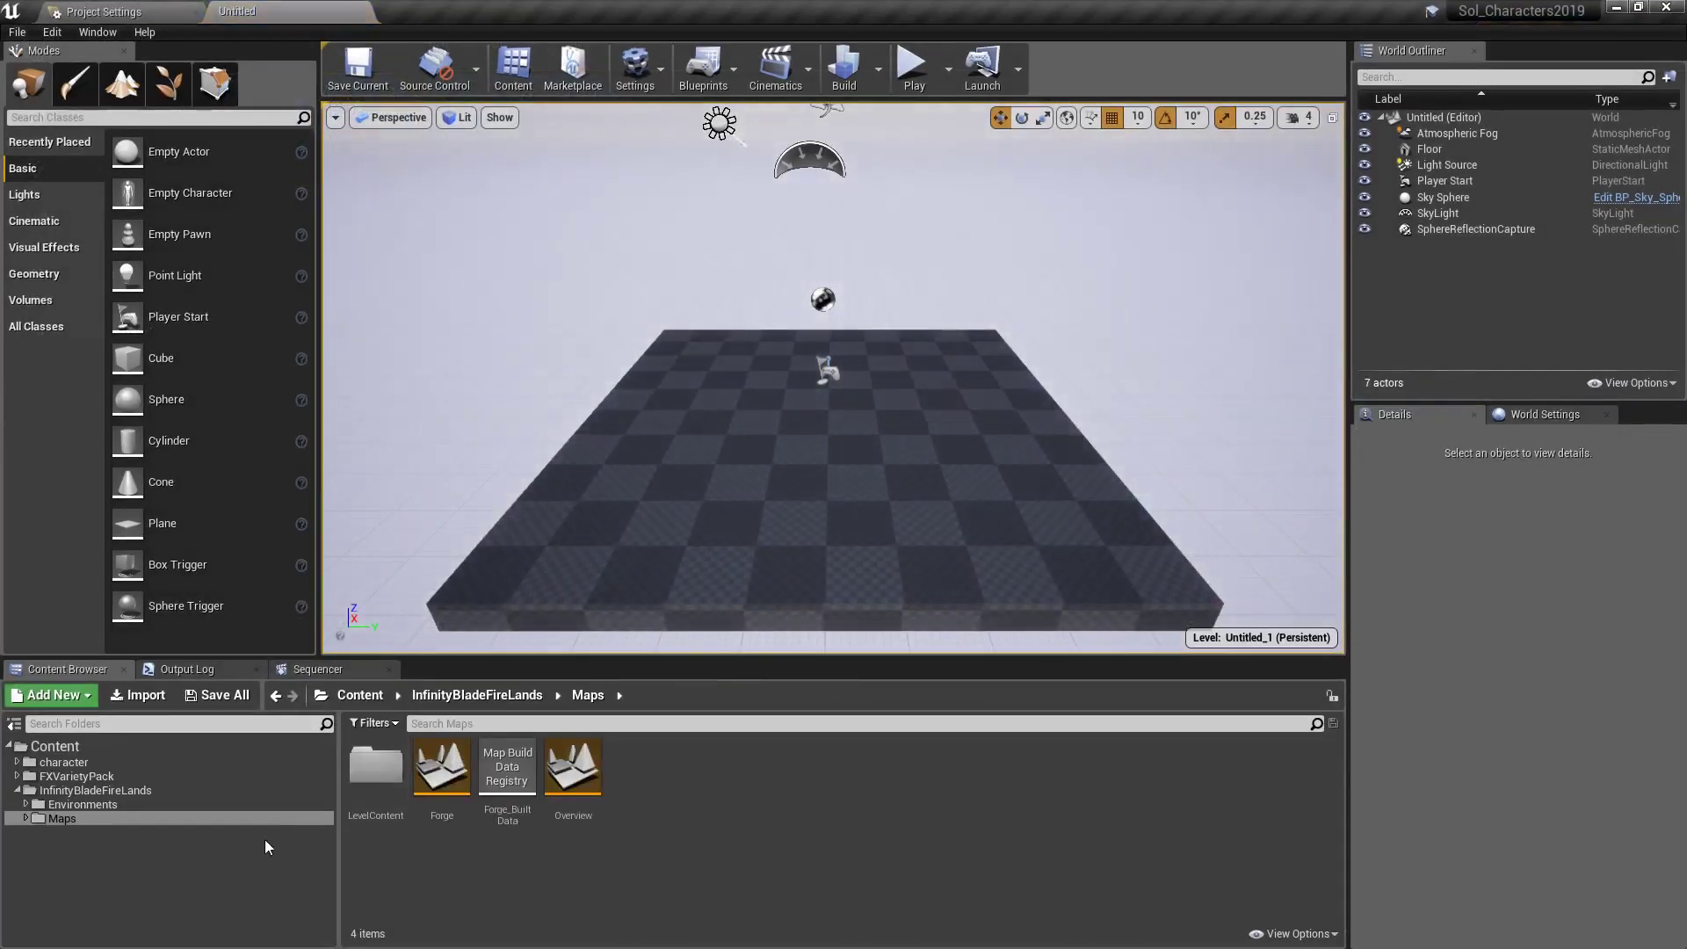
Look through the character's sol_mkii folder and the FXVarietyPack folder in the project content.
{"action": "left_click", "coordinate": [18, 790]}
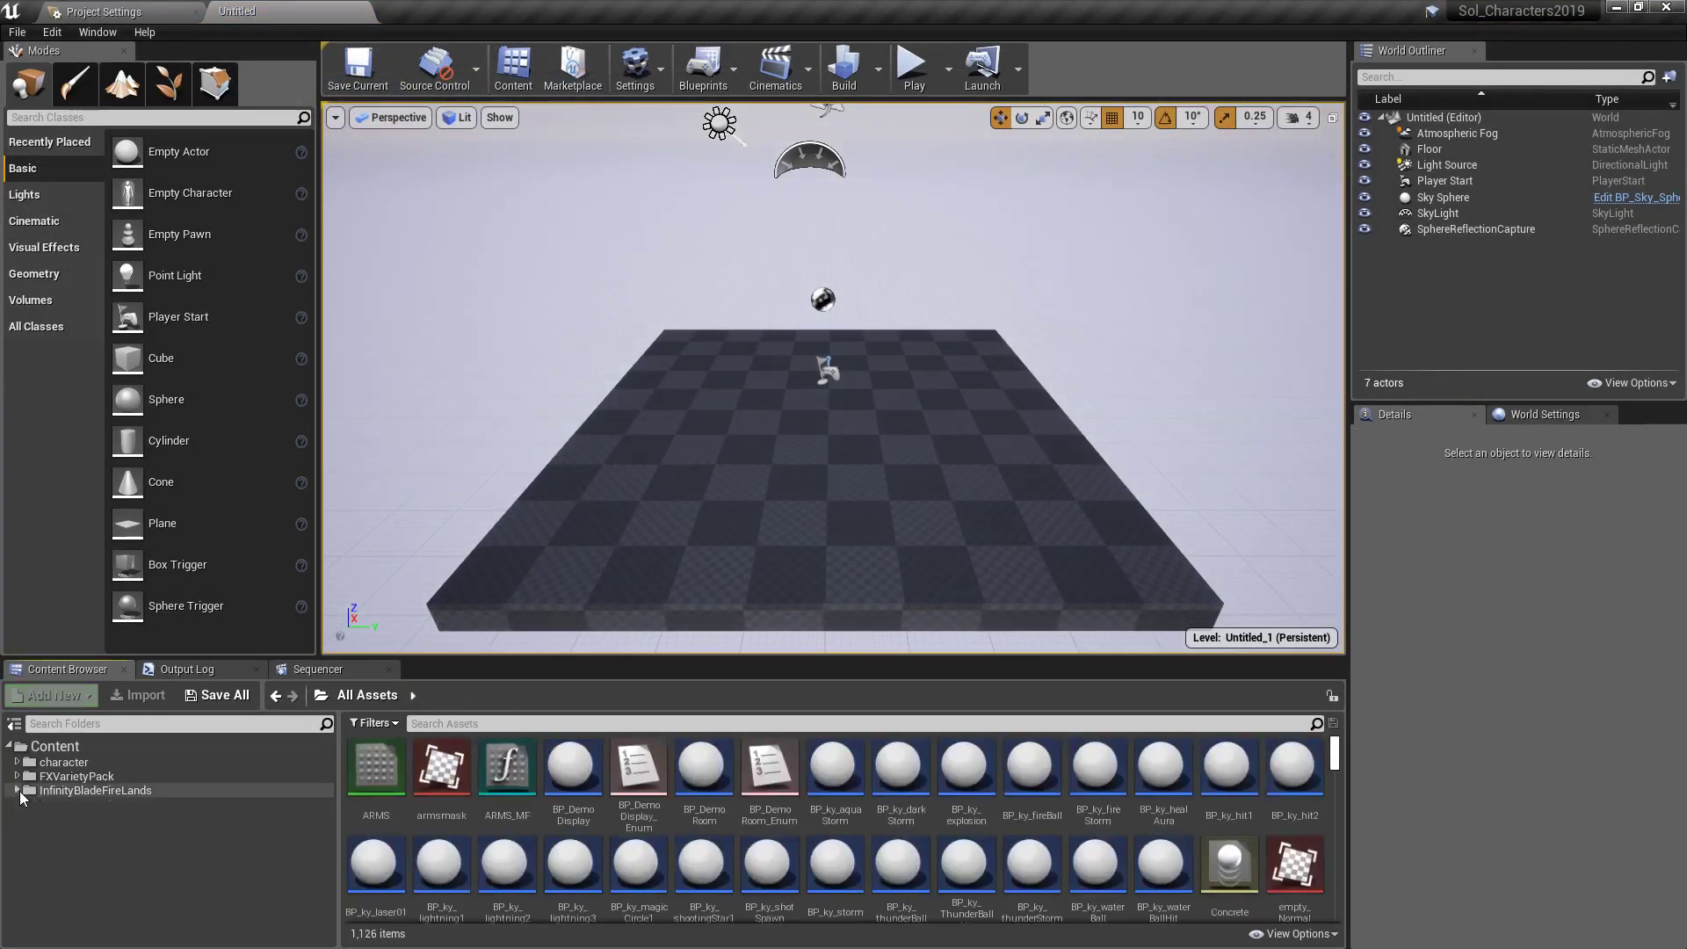
{"action": "left_click", "coordinate": [74, 764]}
{"action": "double_click", "coordinate": [375, 764]}
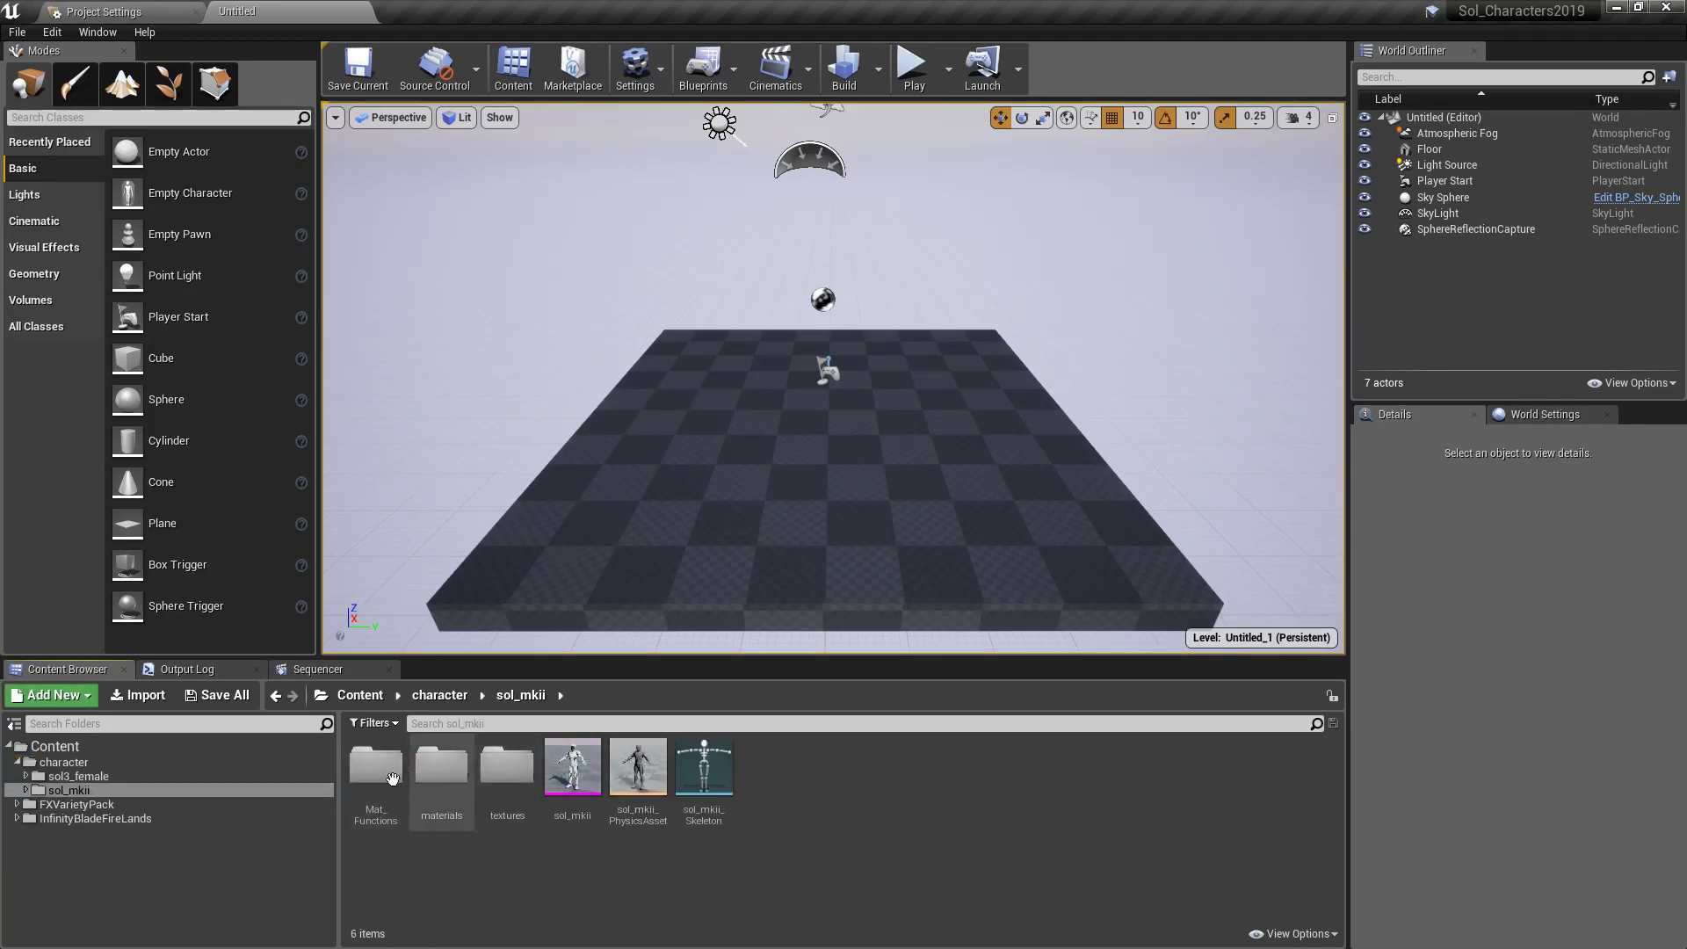
{"action": "double_click", "coordinate": [101, 804]}
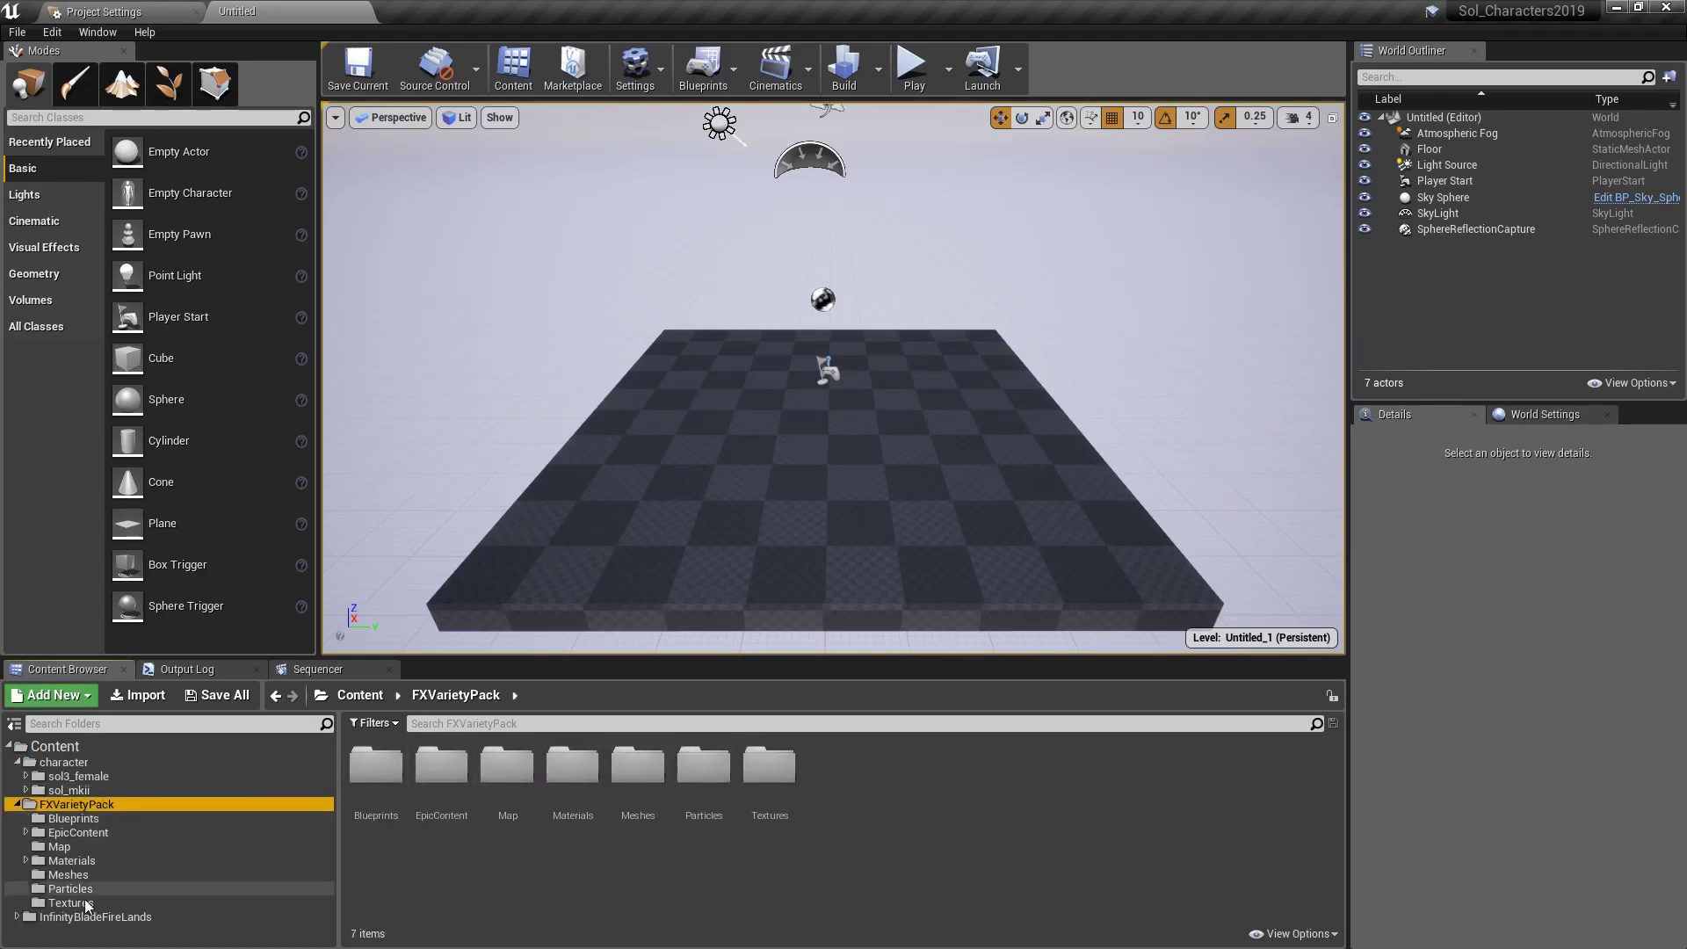
{"action": "left_click", "coordinate": [17, 804]}
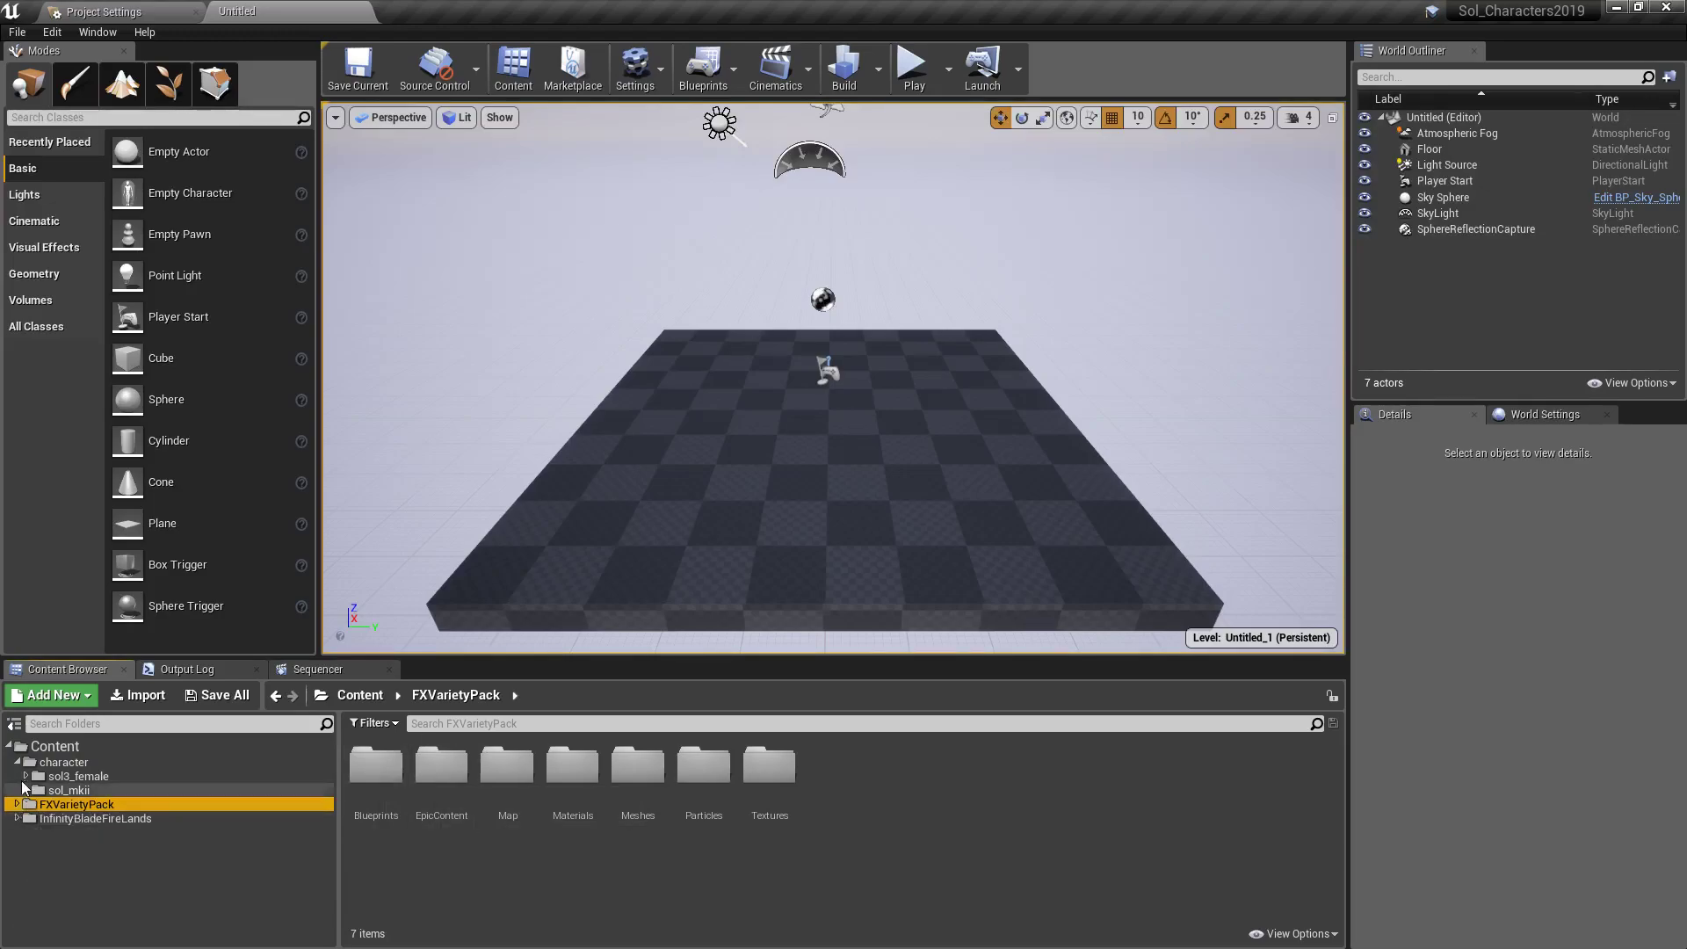
{"action": "left_click", "coordinate": [16, 762]}
Open the Forge map from the Maps folder of InfinityBladeFireLands.
{"action": "double_click", "coordinate": [93, 792]}
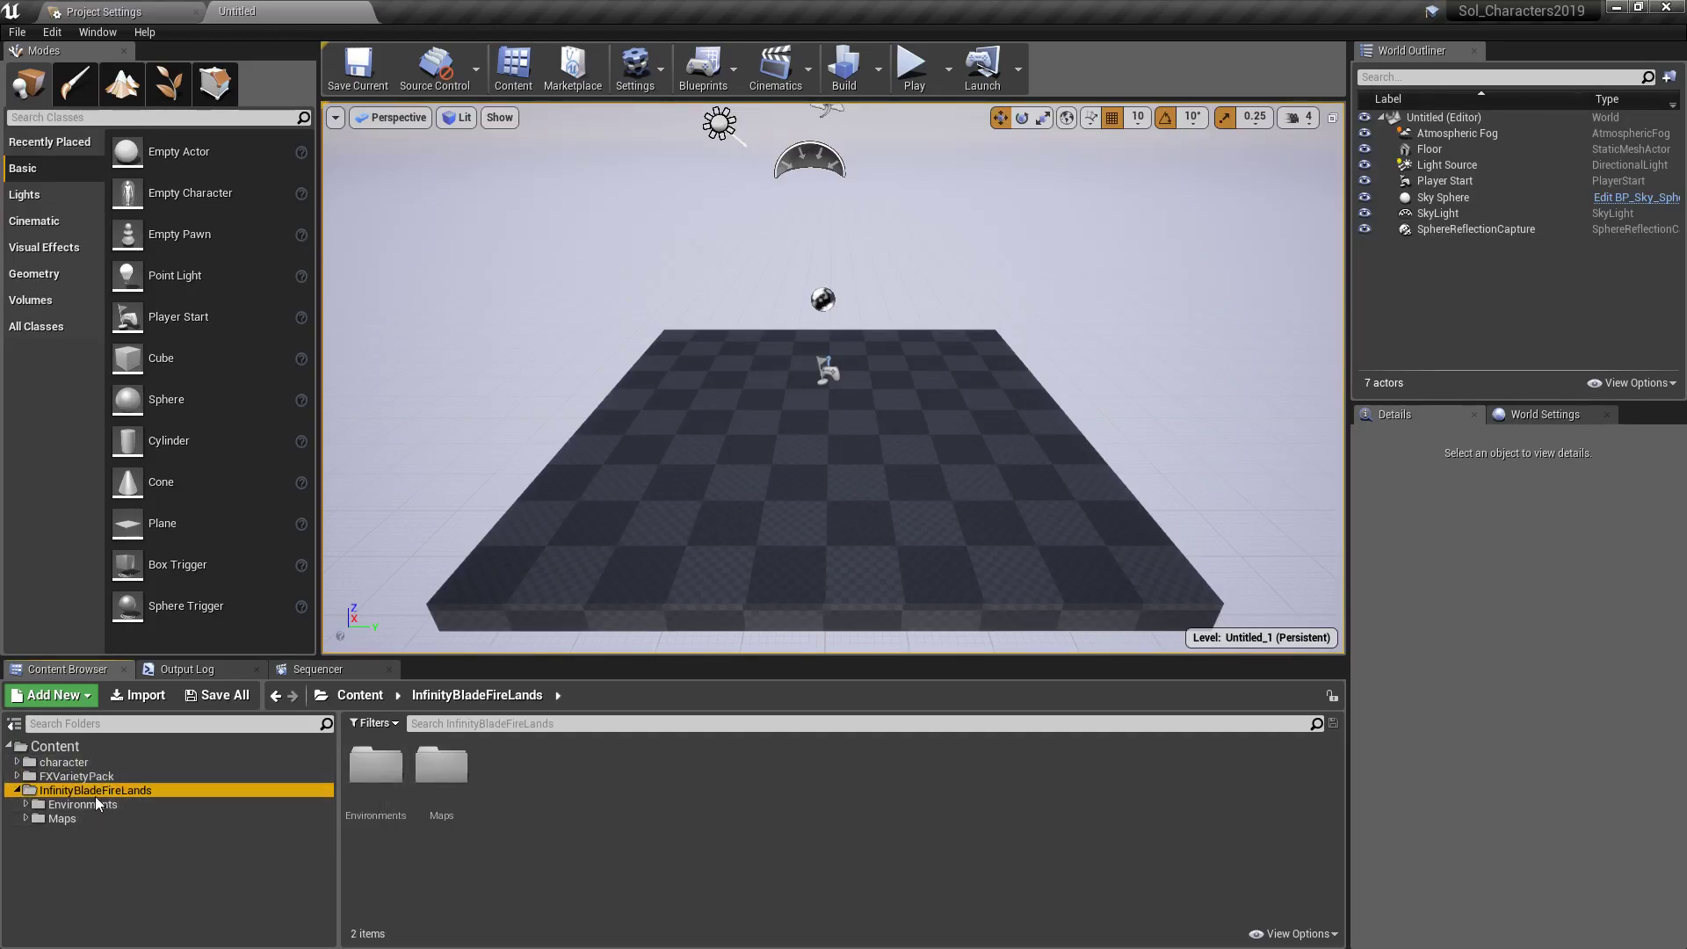
{"action": "double_click", "coordinate": [81, 805]}
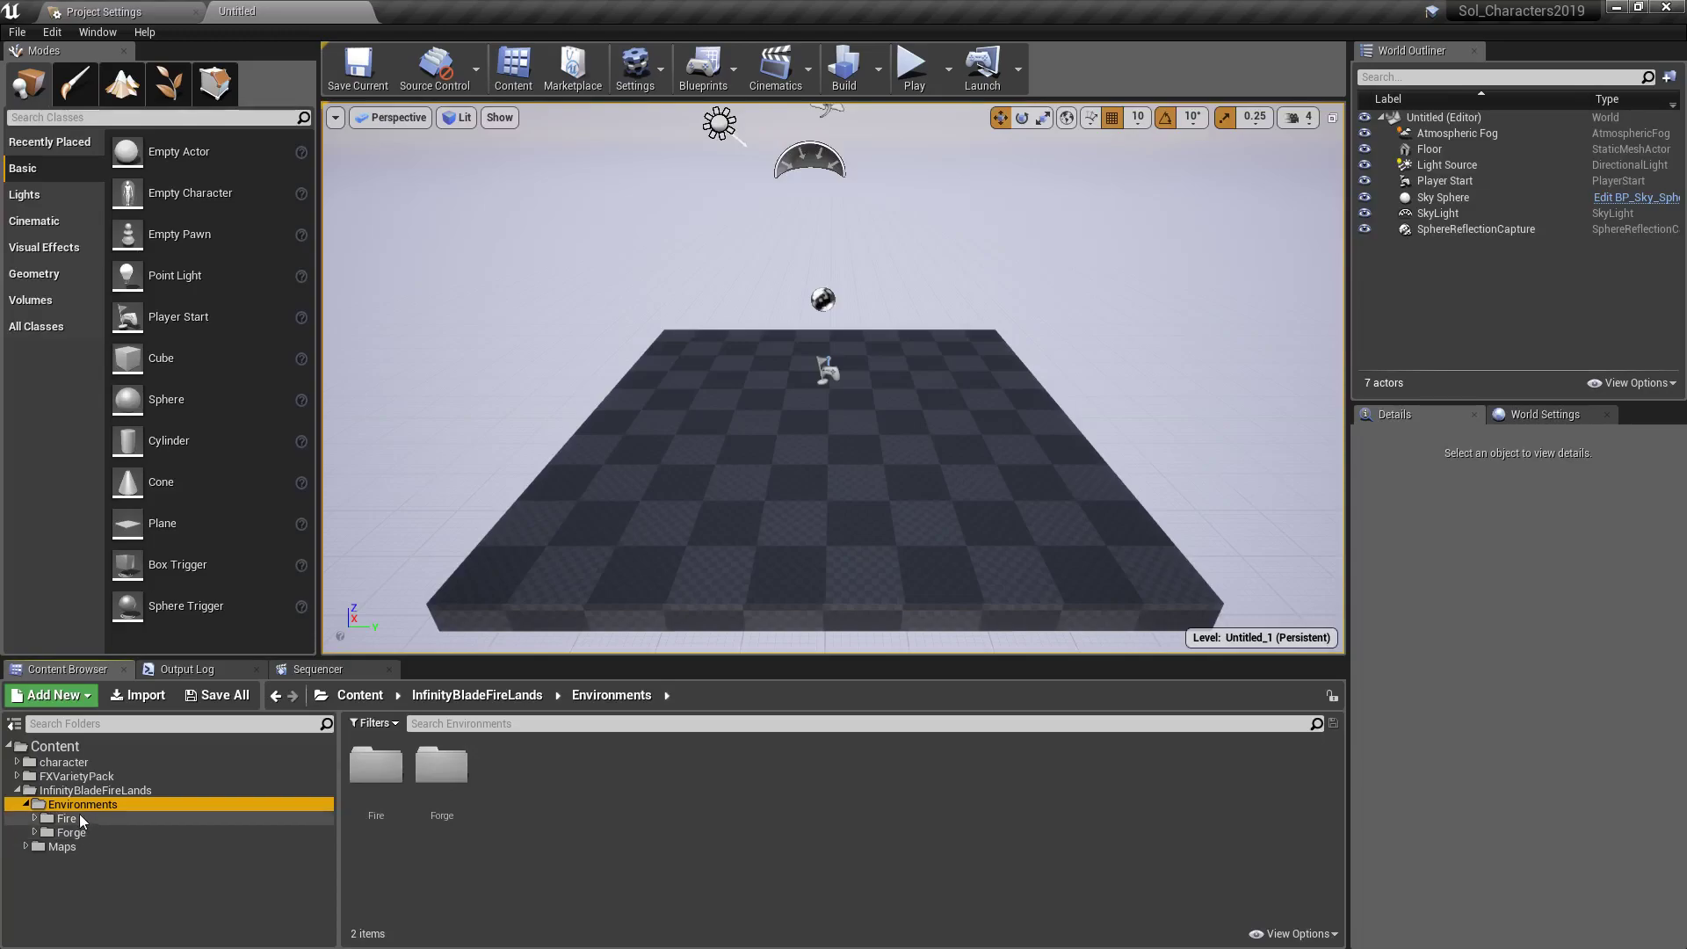
{"action": "double_click", "coordinate": [60, 848]}
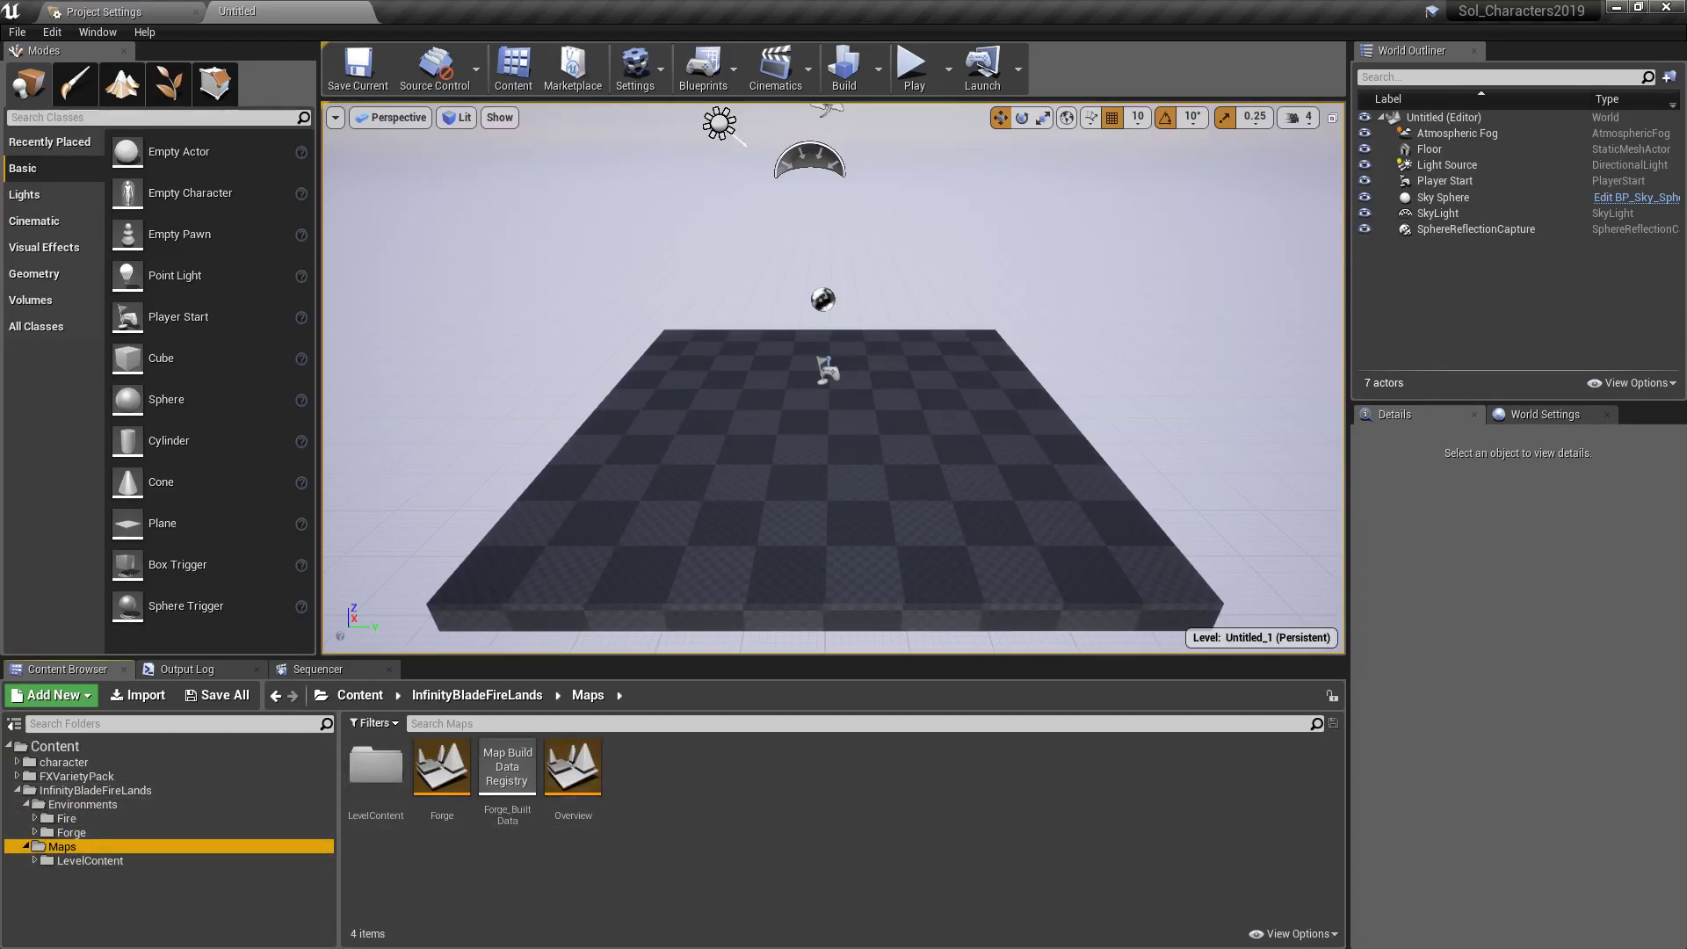
{"action": "left_click", "coordinate": [440, 777]}
{"action": "double_click", "coordinate": [437, 780]}
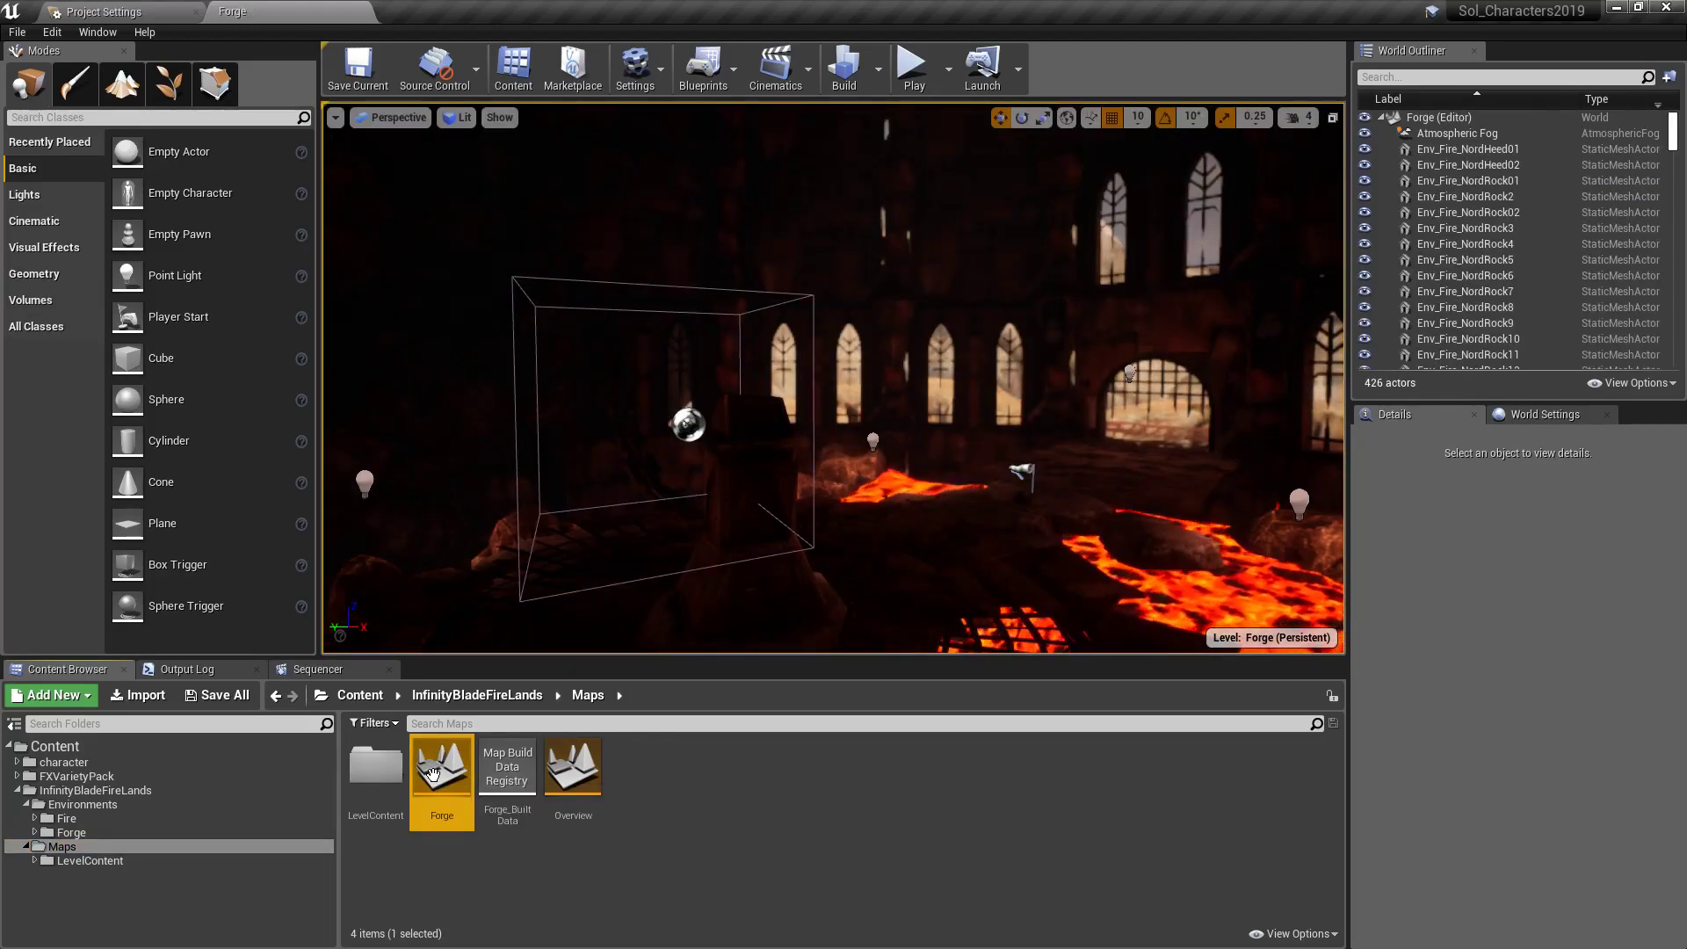
Inspect the Forge level's lava floor, central pedestal and surrounding hall from several viewpoints.
{"action": "right_click_drag", "start_coordinate": [833, 378], "coordinate": [352, 413]}
{"action": "right_click_drag", "start_coordinate": [803, 420], "coordinate": [782, 387]}
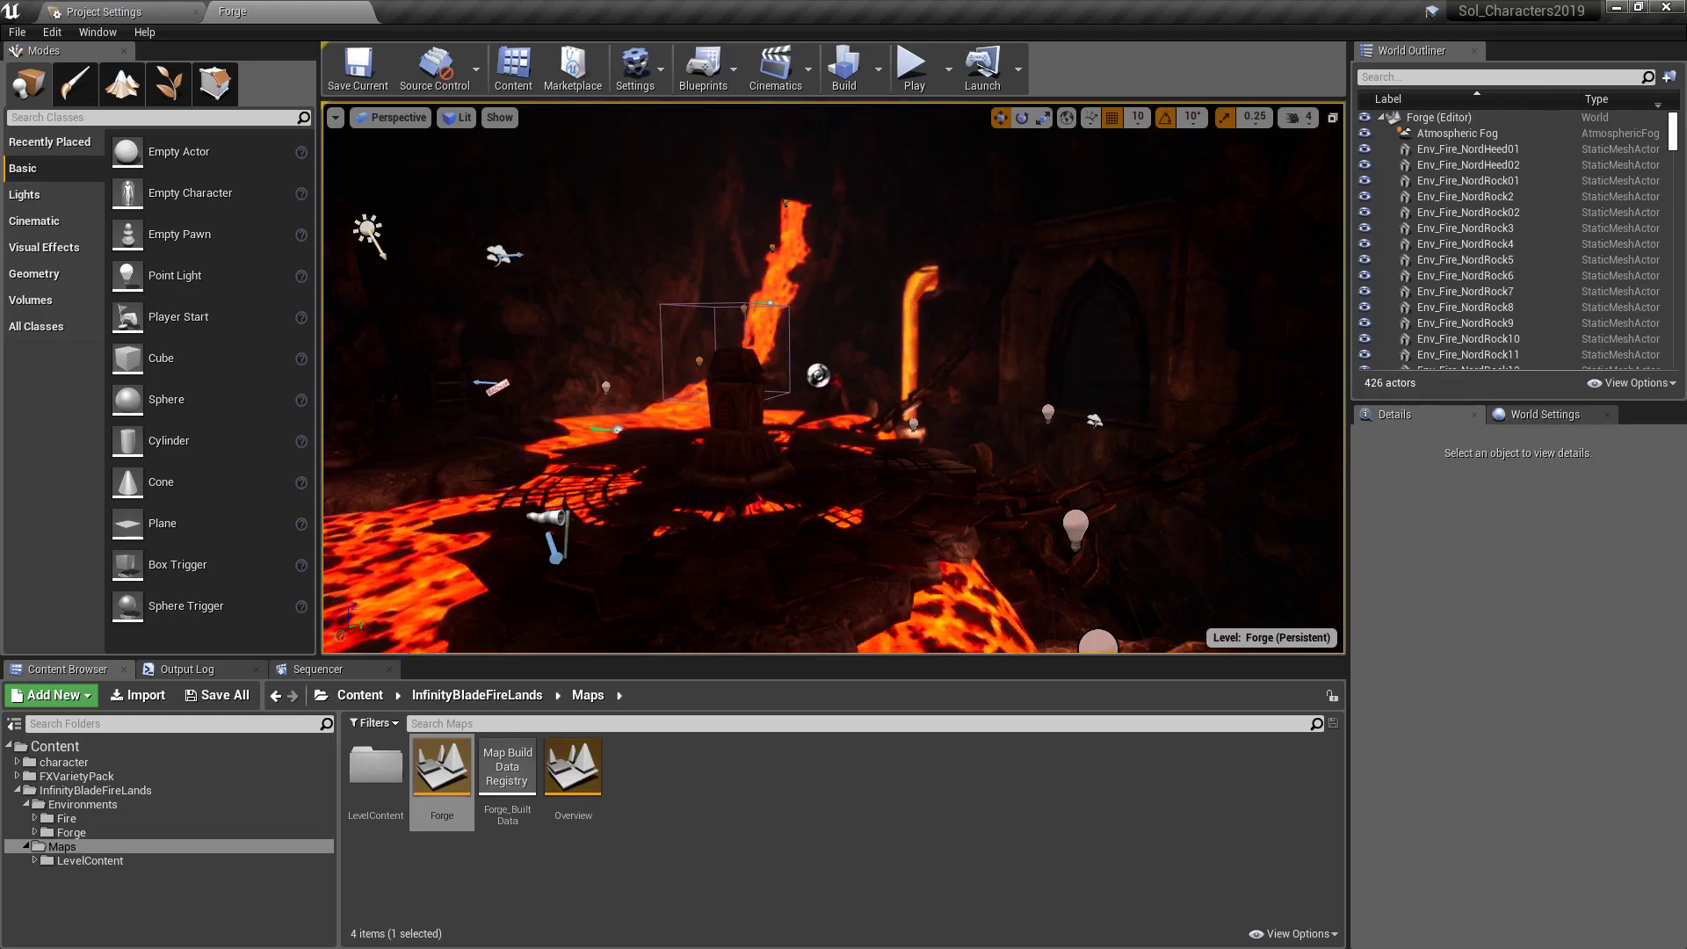
{"action": "right_click_drag", "start_coordinate": [833, 378], "coordinate": [745, 446]}
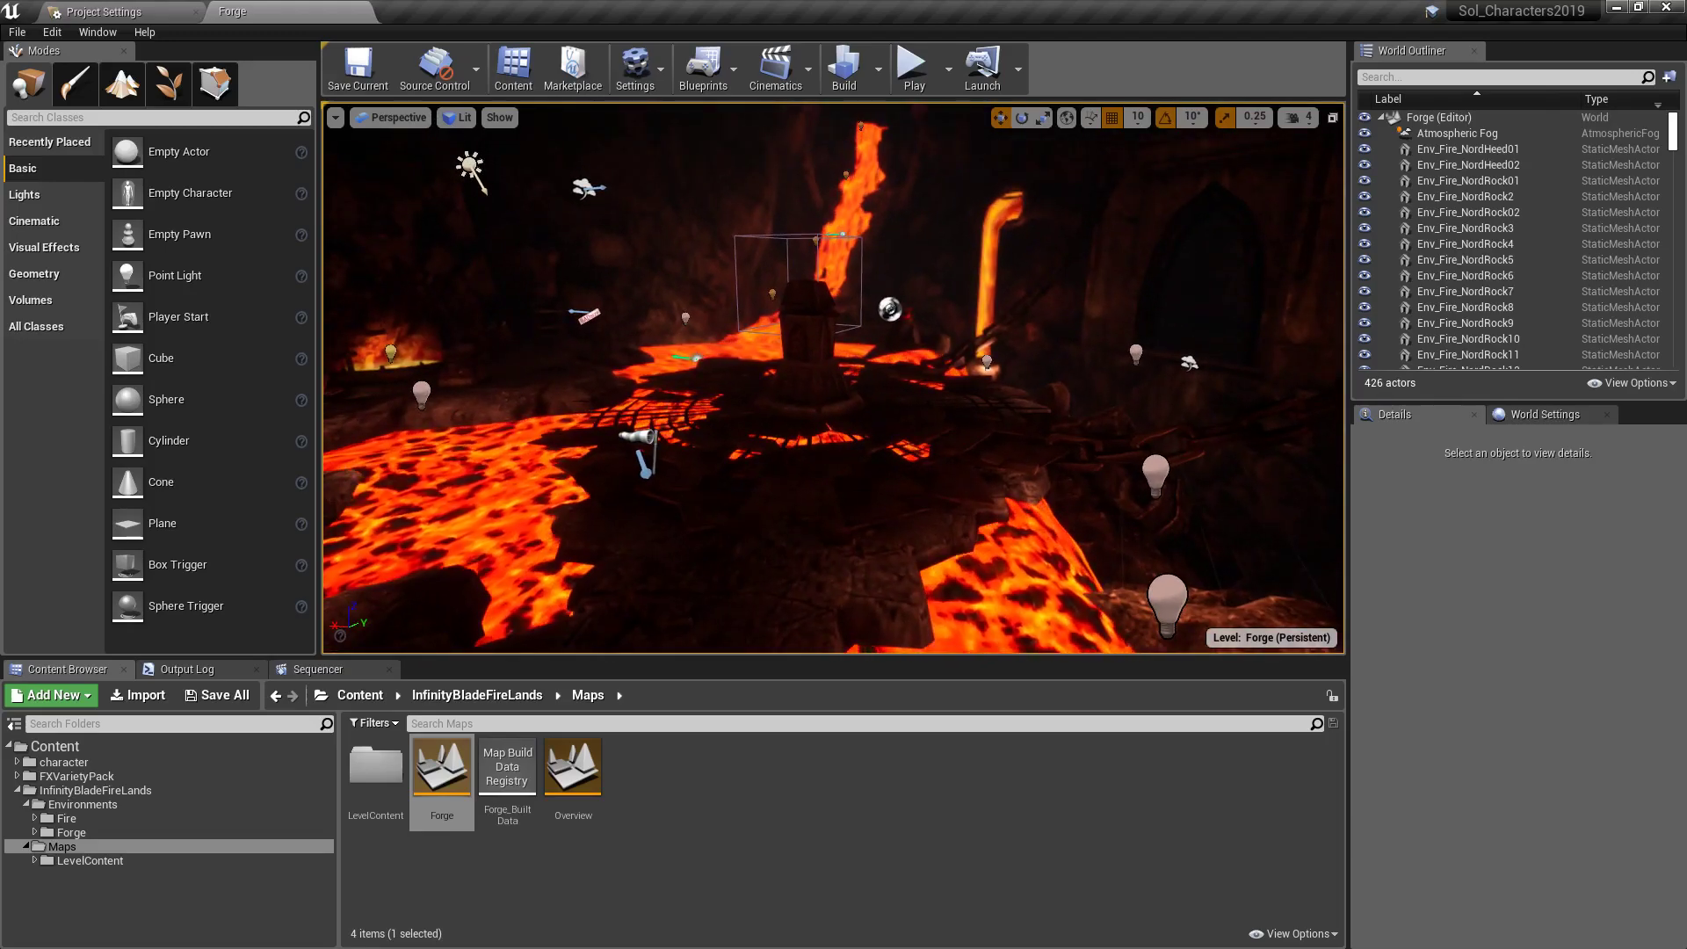
{"action": "right_click_drag", "start_coordinate": [833, 378], "coordinate": [947, 303]}
{"action": "right_click_drag", "start_coordinate": [922, 486], "coordinate": [1098, 521]}
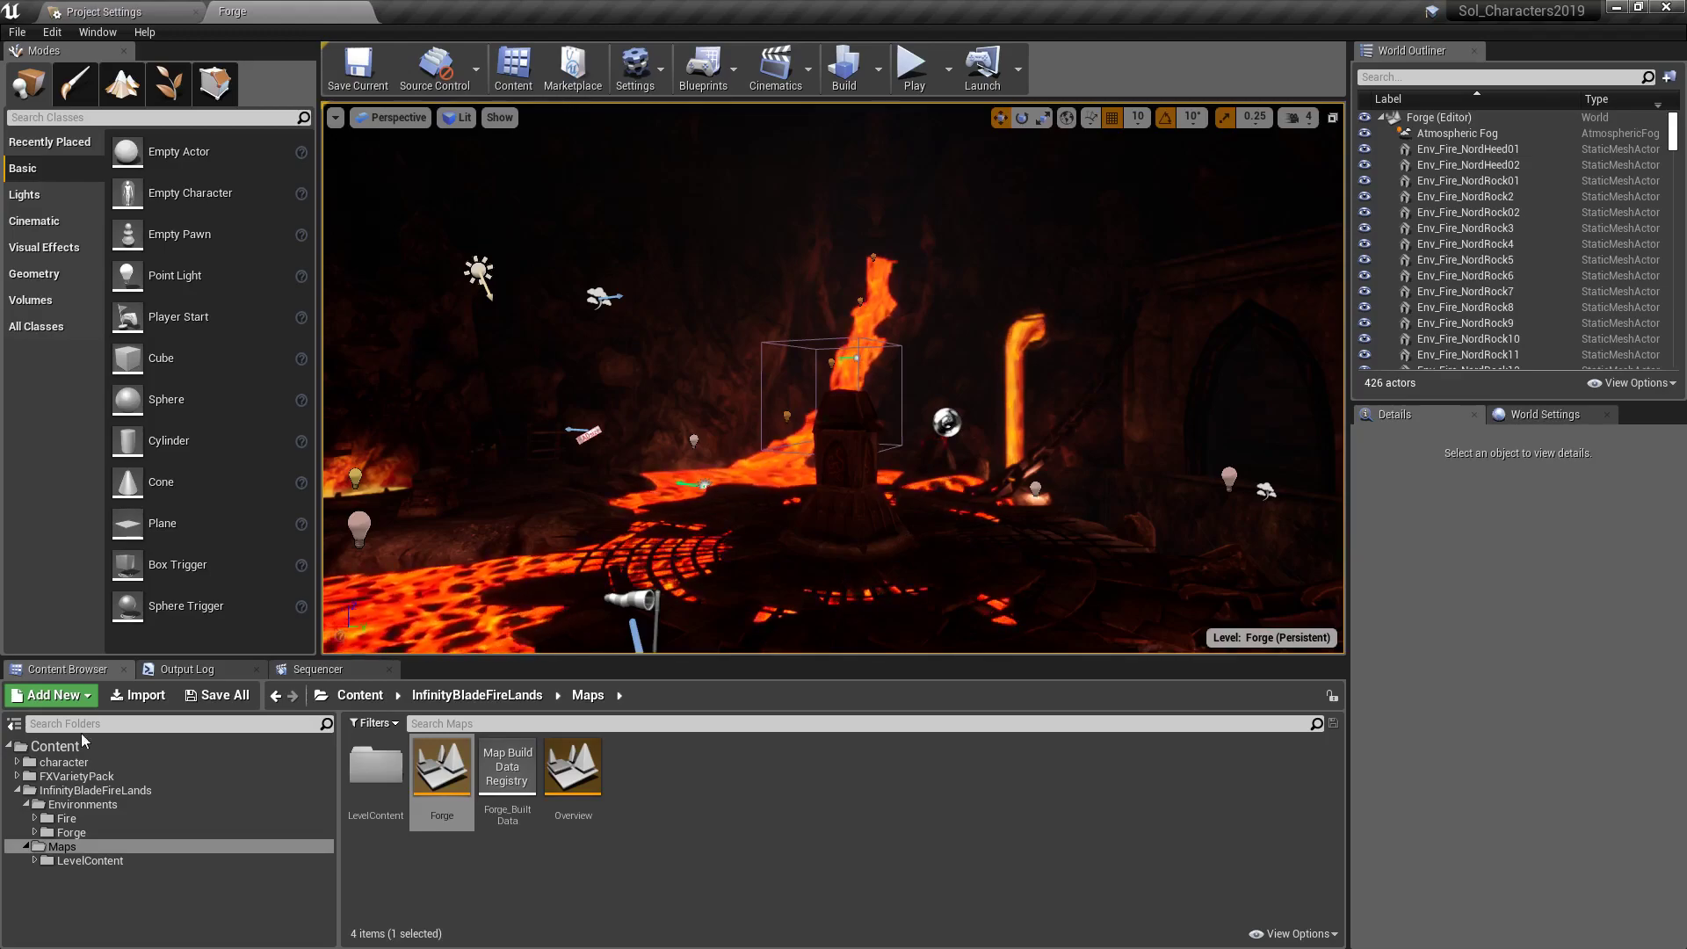
Examine the assets in the sol_mkii and sol3_female character folders, including the sol3_female physics asset.
{"action": "left_click", "coordinate": [31, 790]}
{"action": "left_click", "coordinate": [17, 789]}
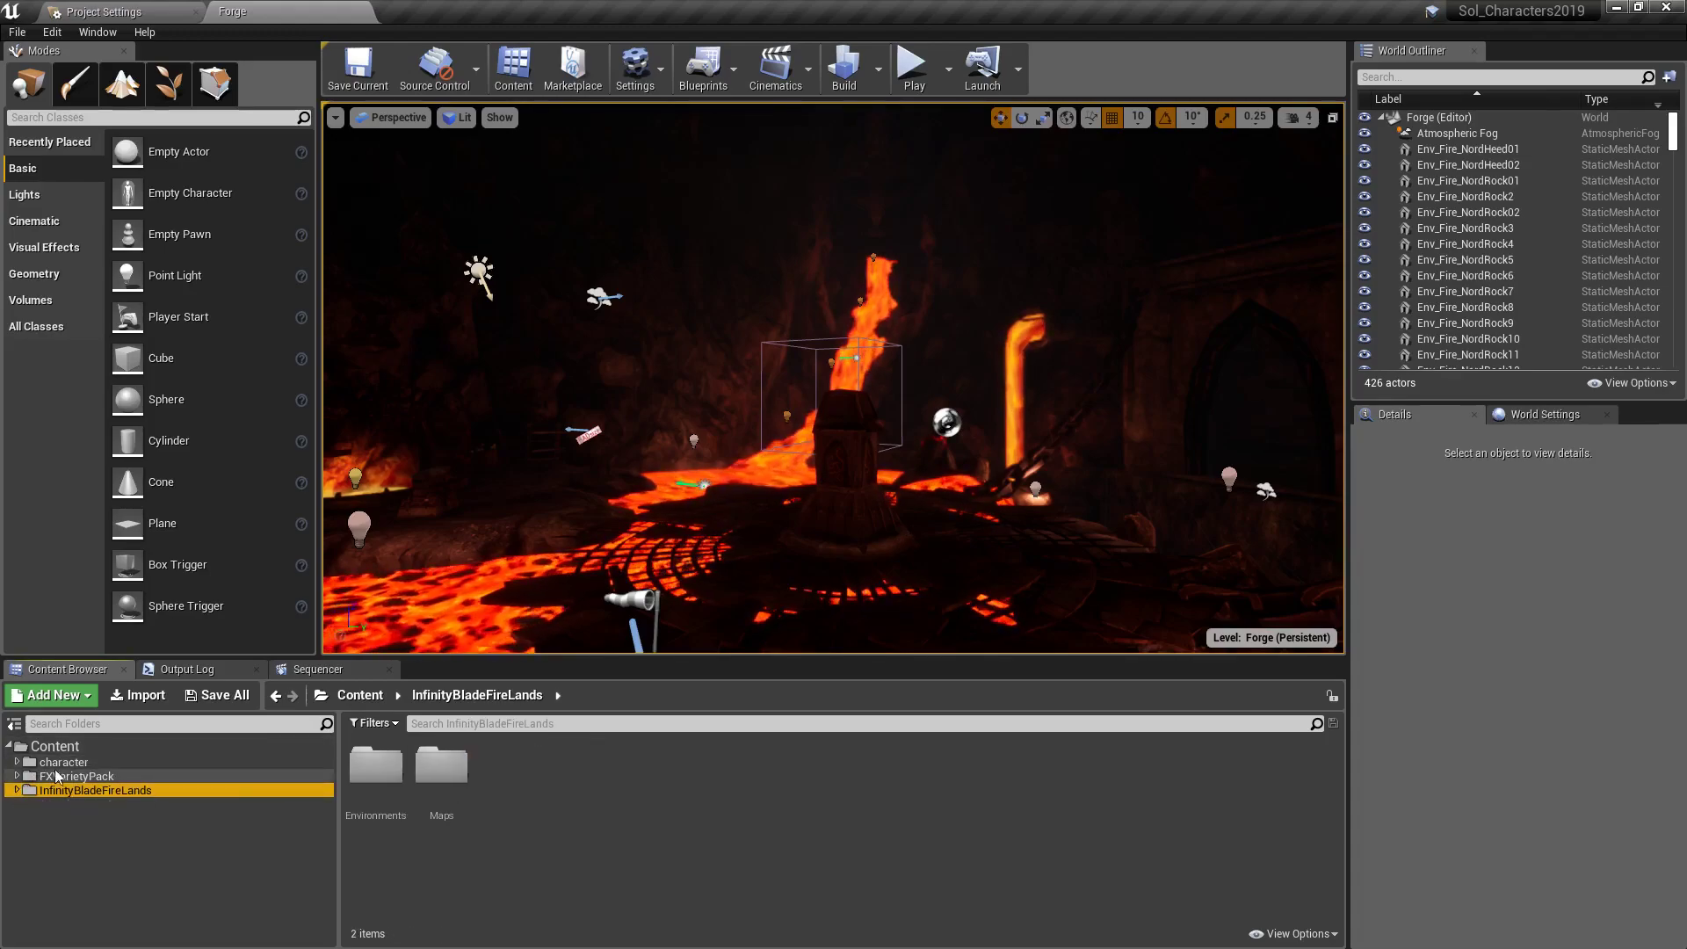
{"action": "left_click", "coordinate": [63, 762]}
{"action": "left_click", "coordinate": [411, 794]}
{"action": "double_click", "coordinate": [440, 771]}
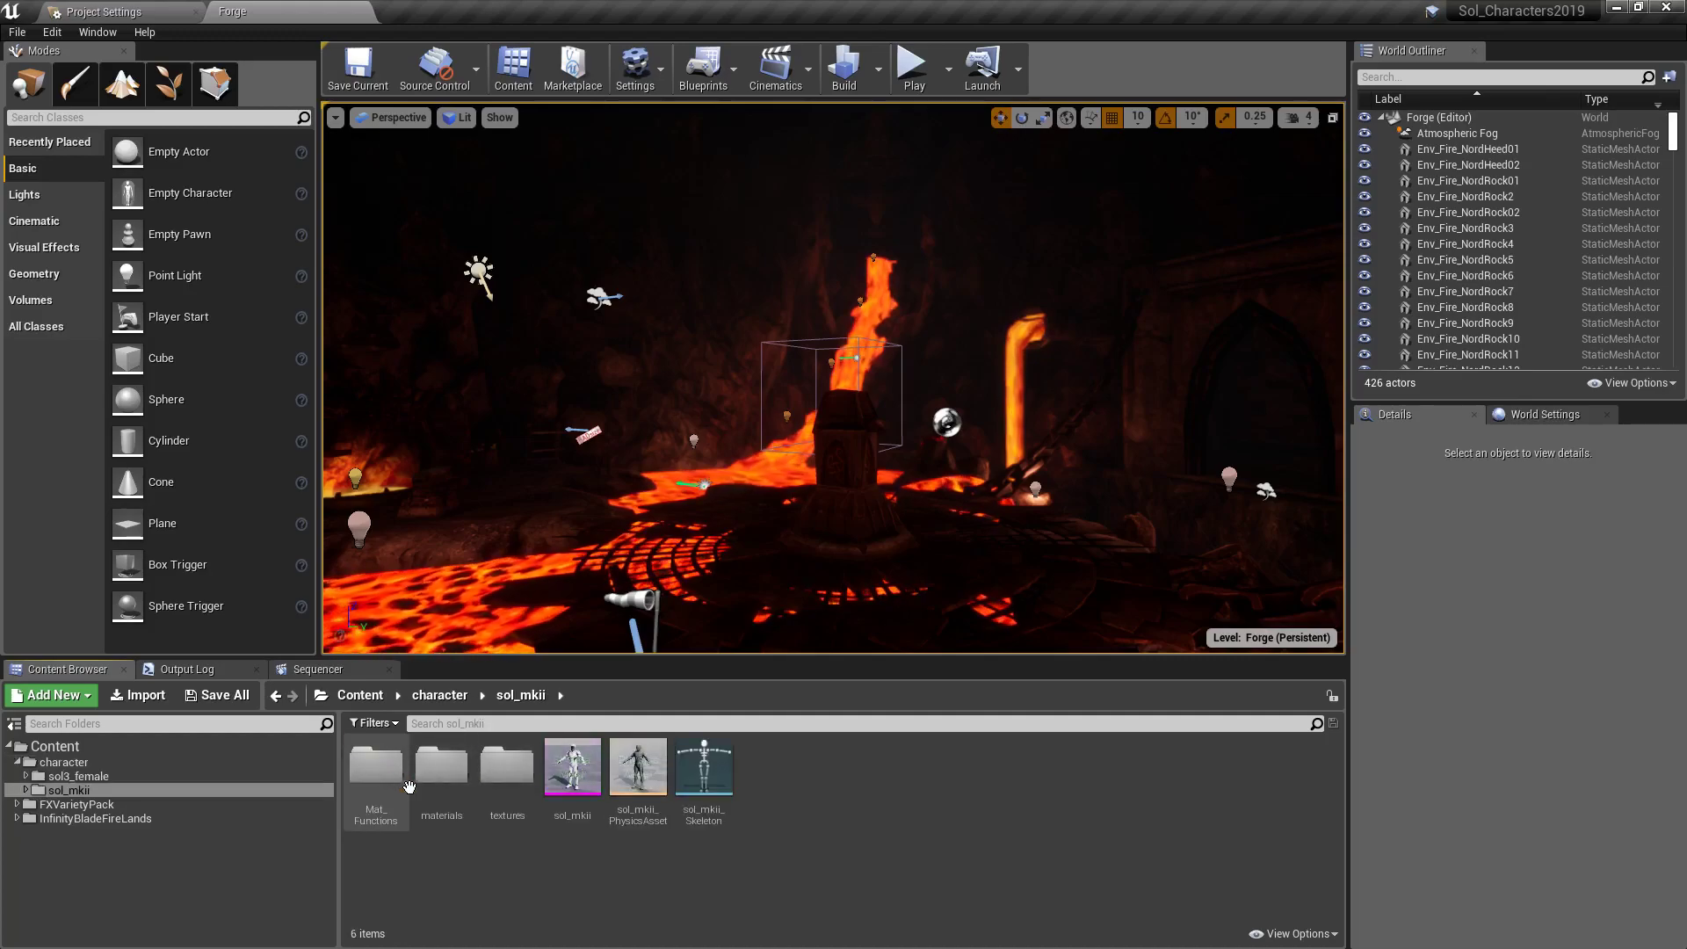
{"action": "left_click", "coordinate": [109, 792]}
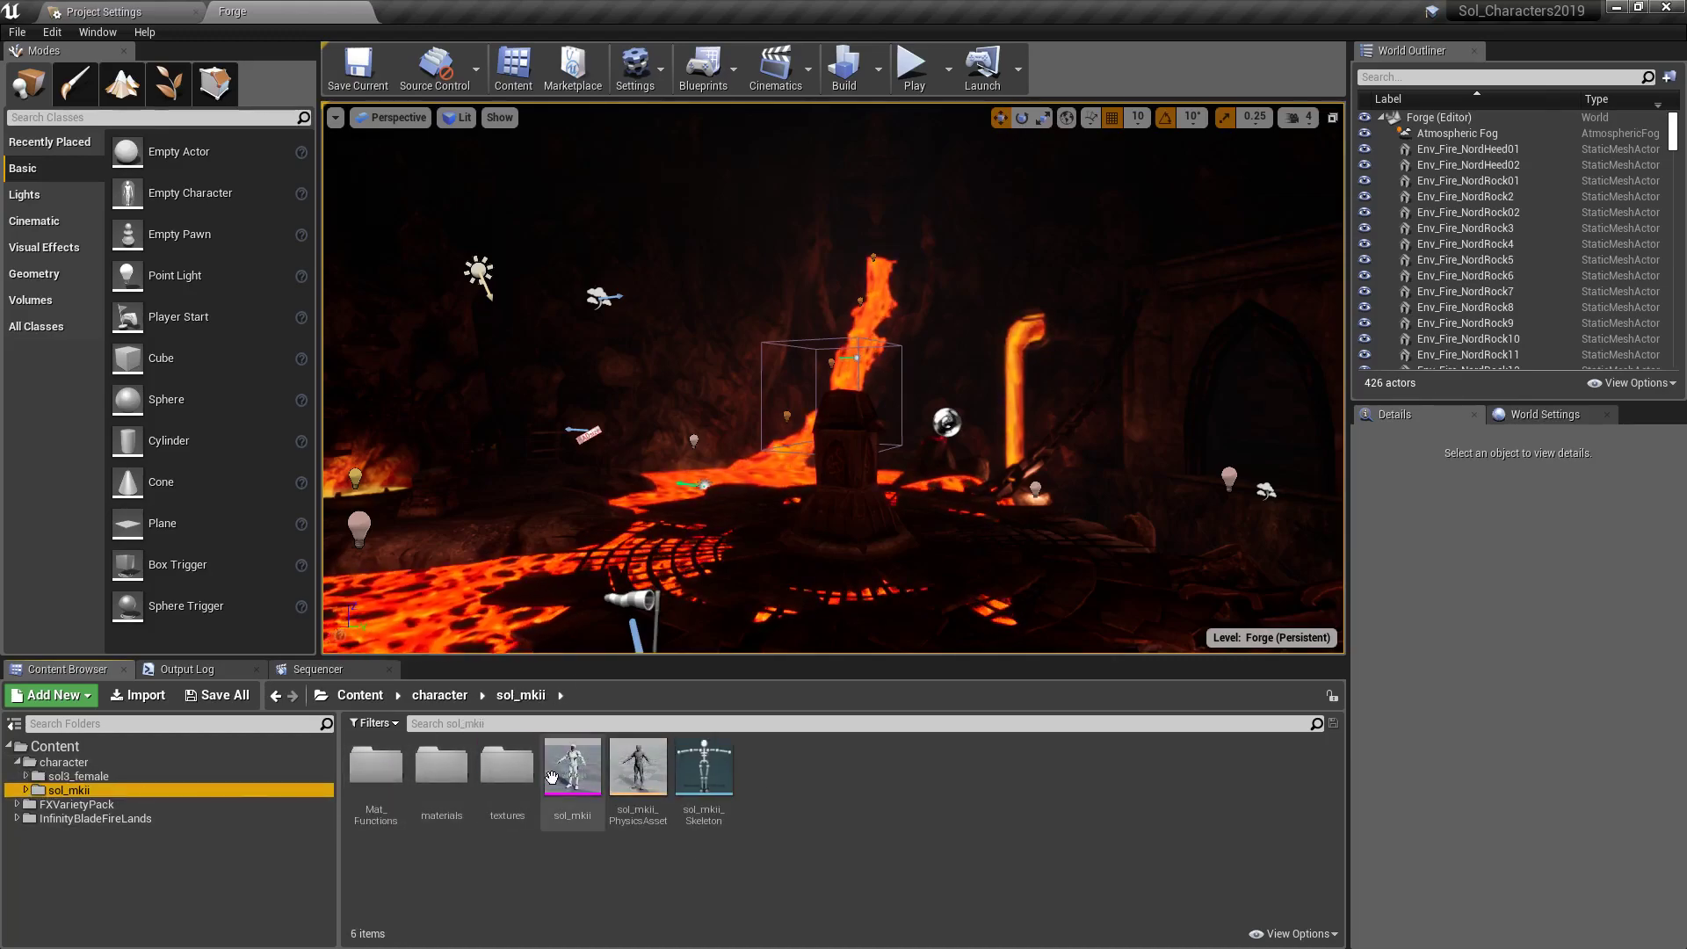
{"action": "left_click", "coordinate": [73, 780]}
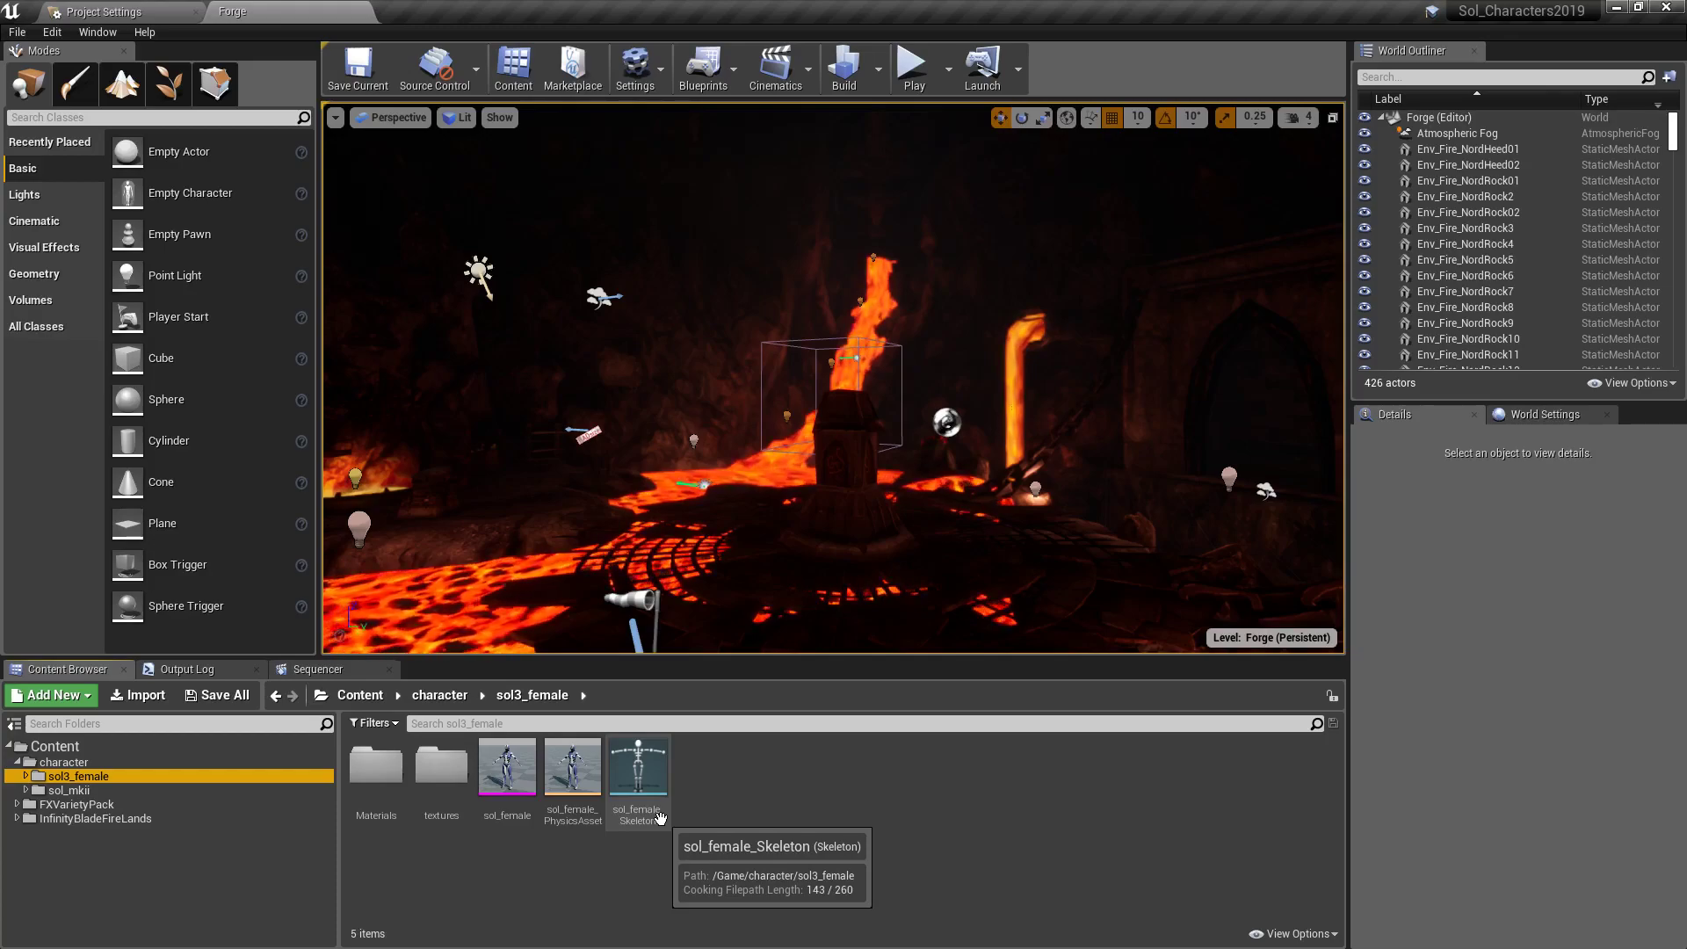
{"action": "left_click", "coordinate": [507, 770]}
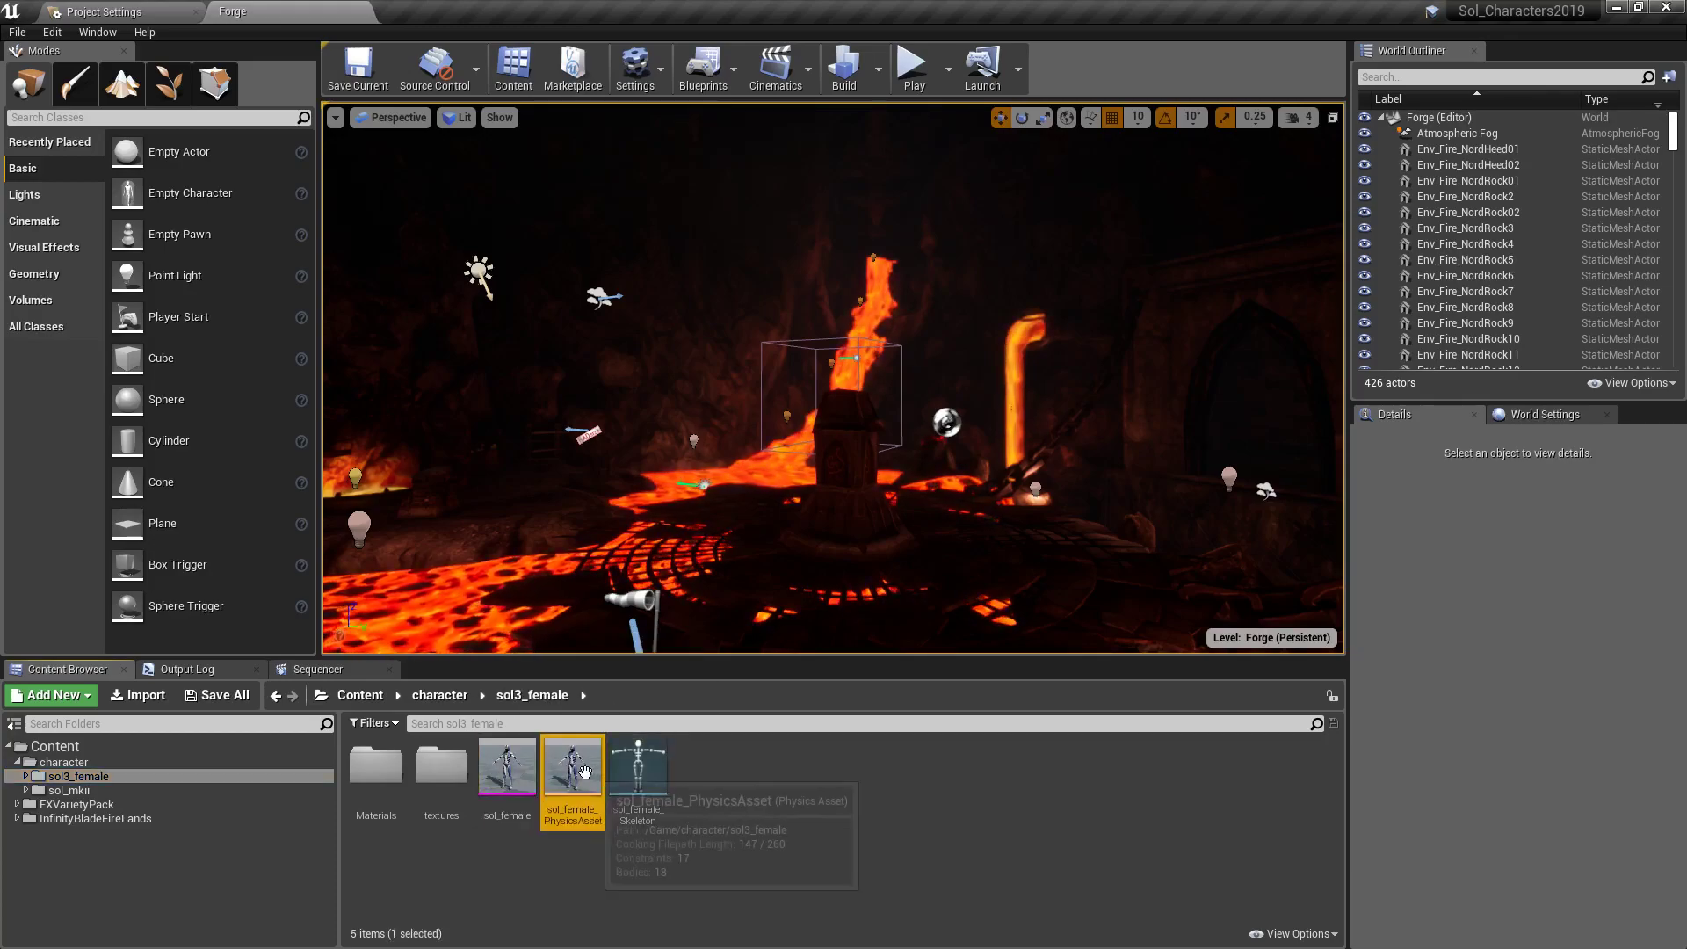
Add the Third Person blueprint feature pack to the project and delete its ThirdPersonOverview asset.
{"action": "left_click", "coordinate": [77, 766]}
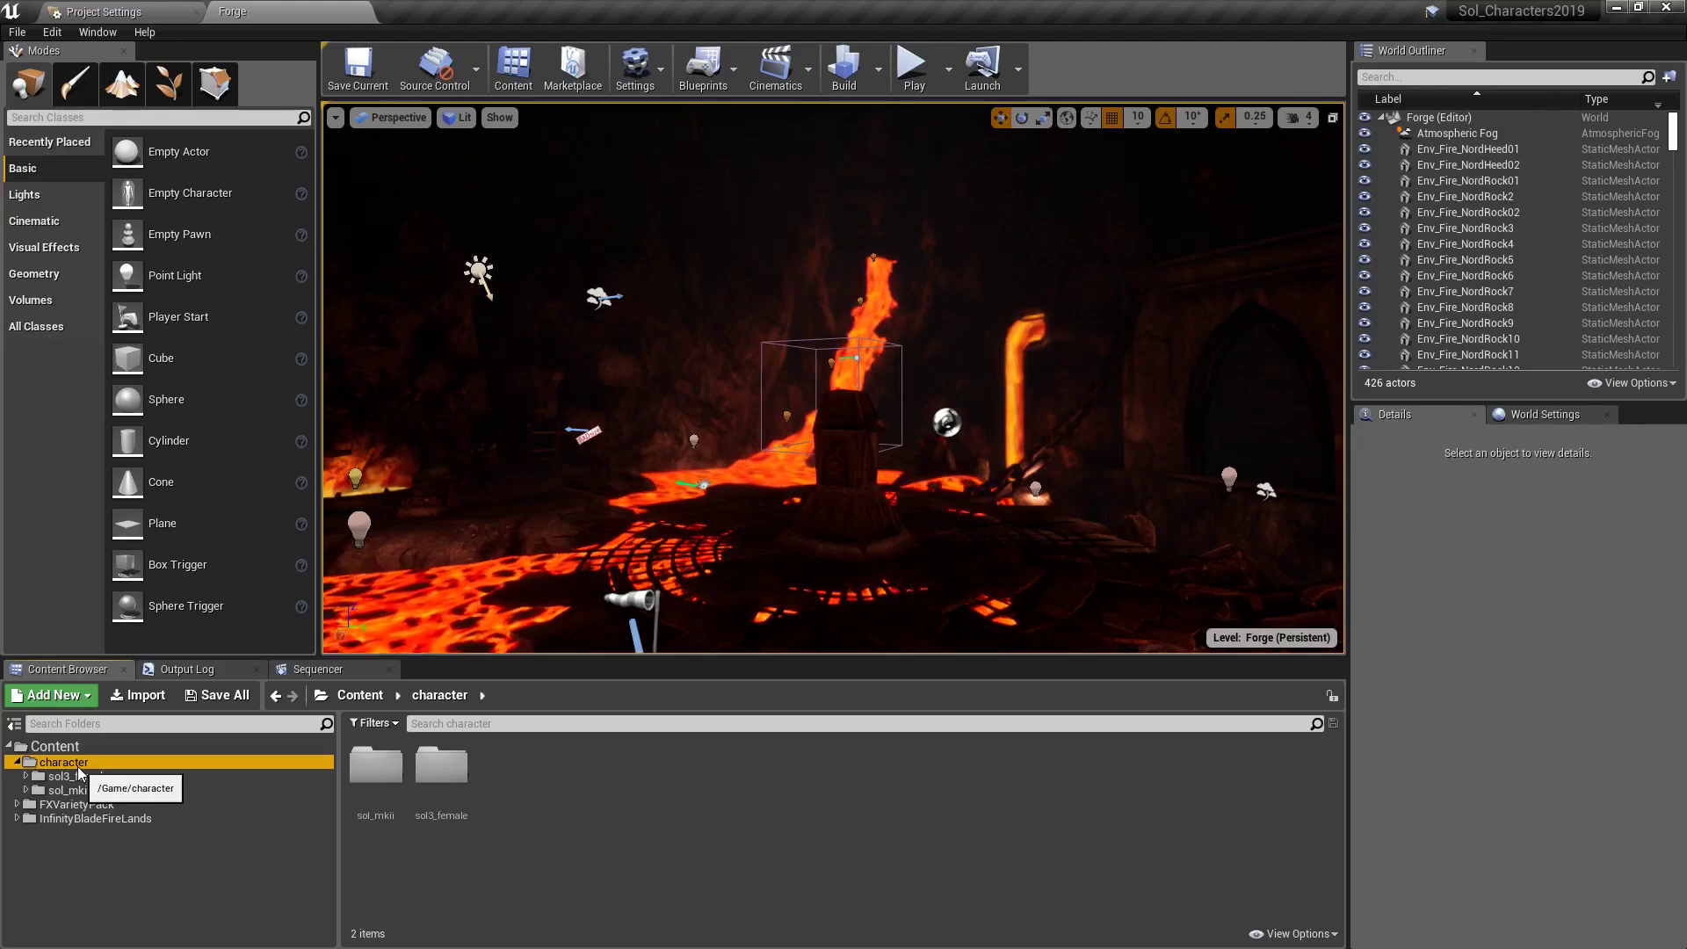
{"action": "left_click", "coordinate": [53, 695]}
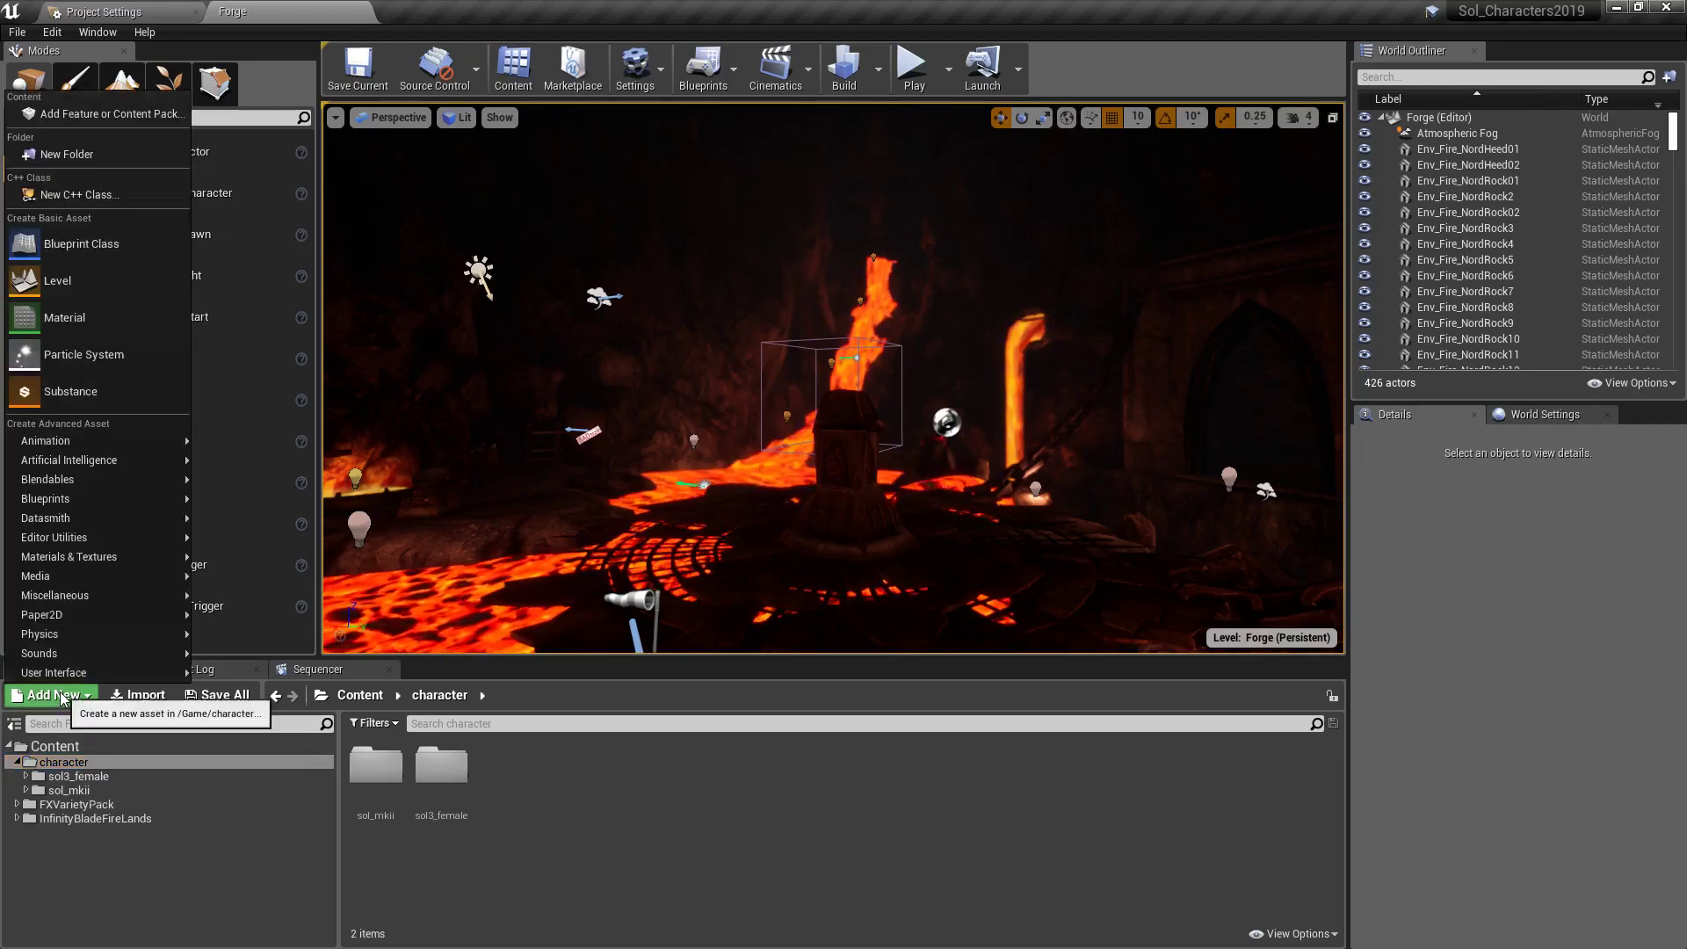
{"action": "left_click", "coordinate": [57, 700]}
{"action": "left_click", "coordinate": [59, 700]}
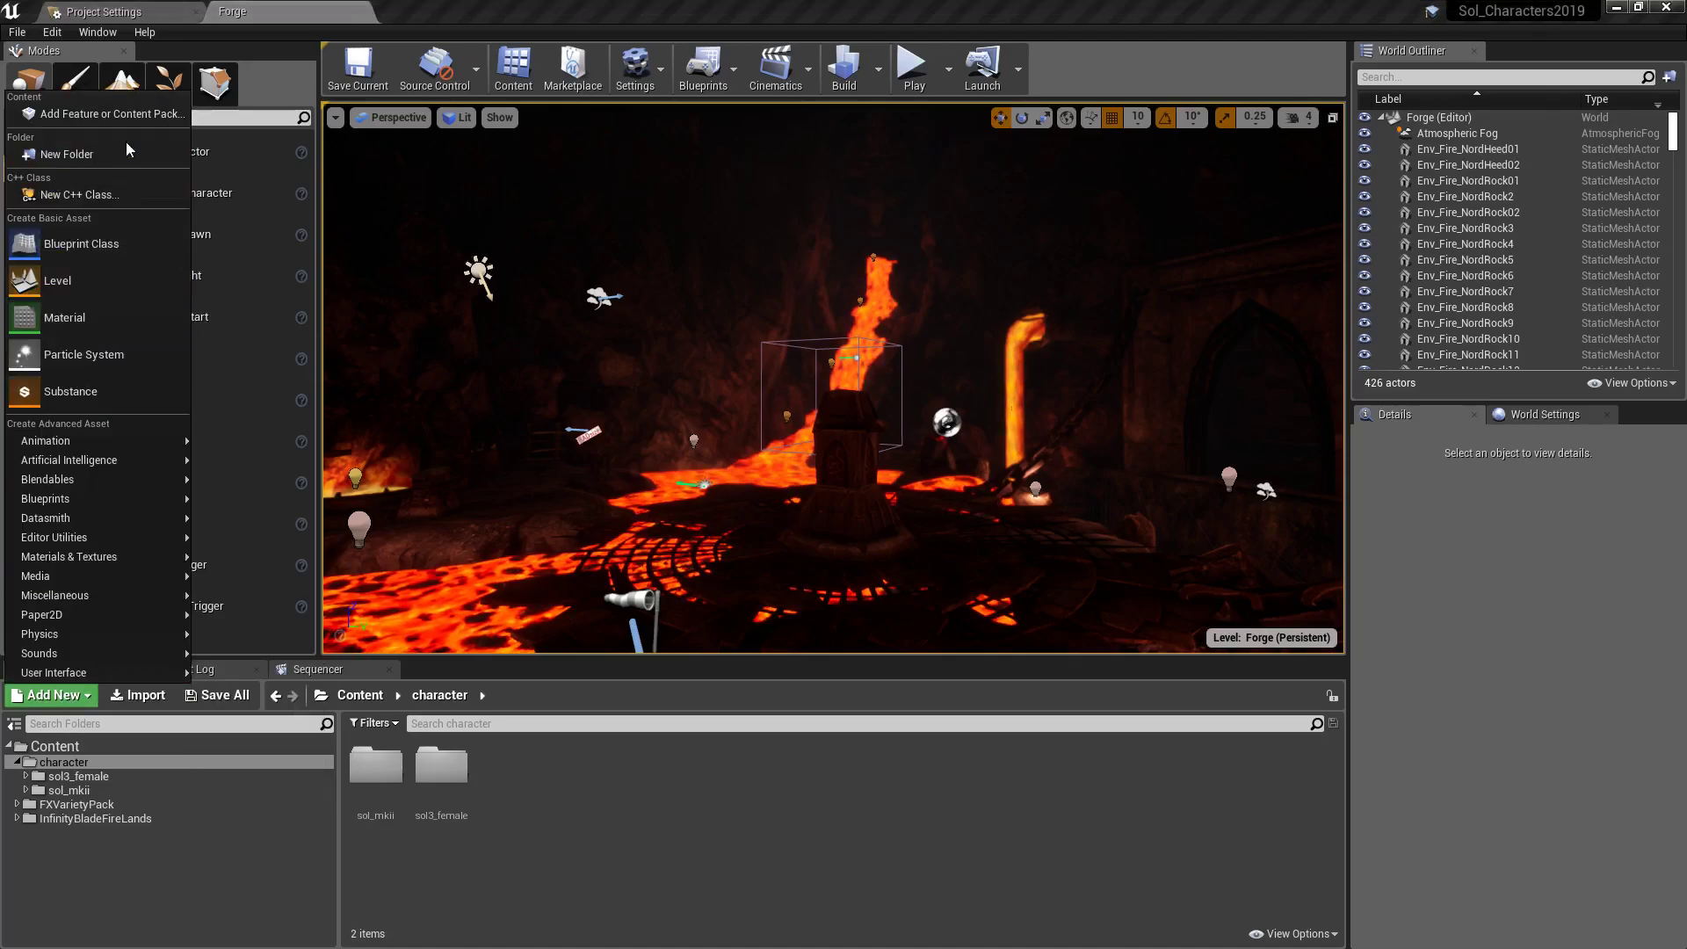
{"action": "left_click", "coordinate": [123, 116]}
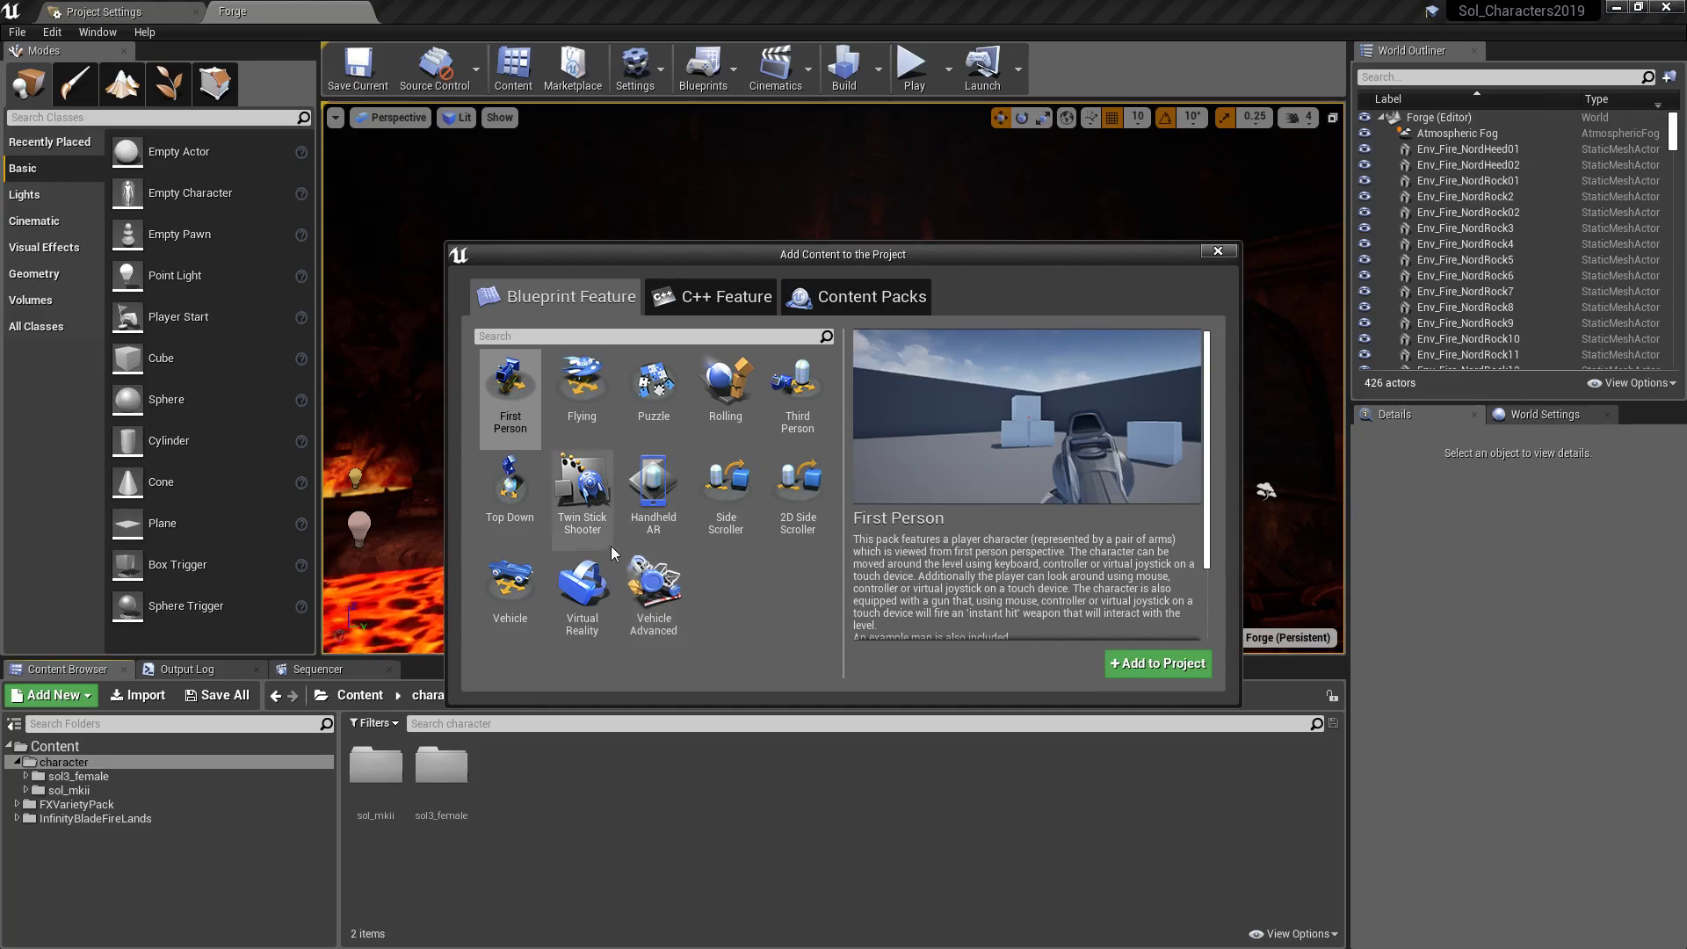
{"action": "left_click", "coordinate": [784, 385]}
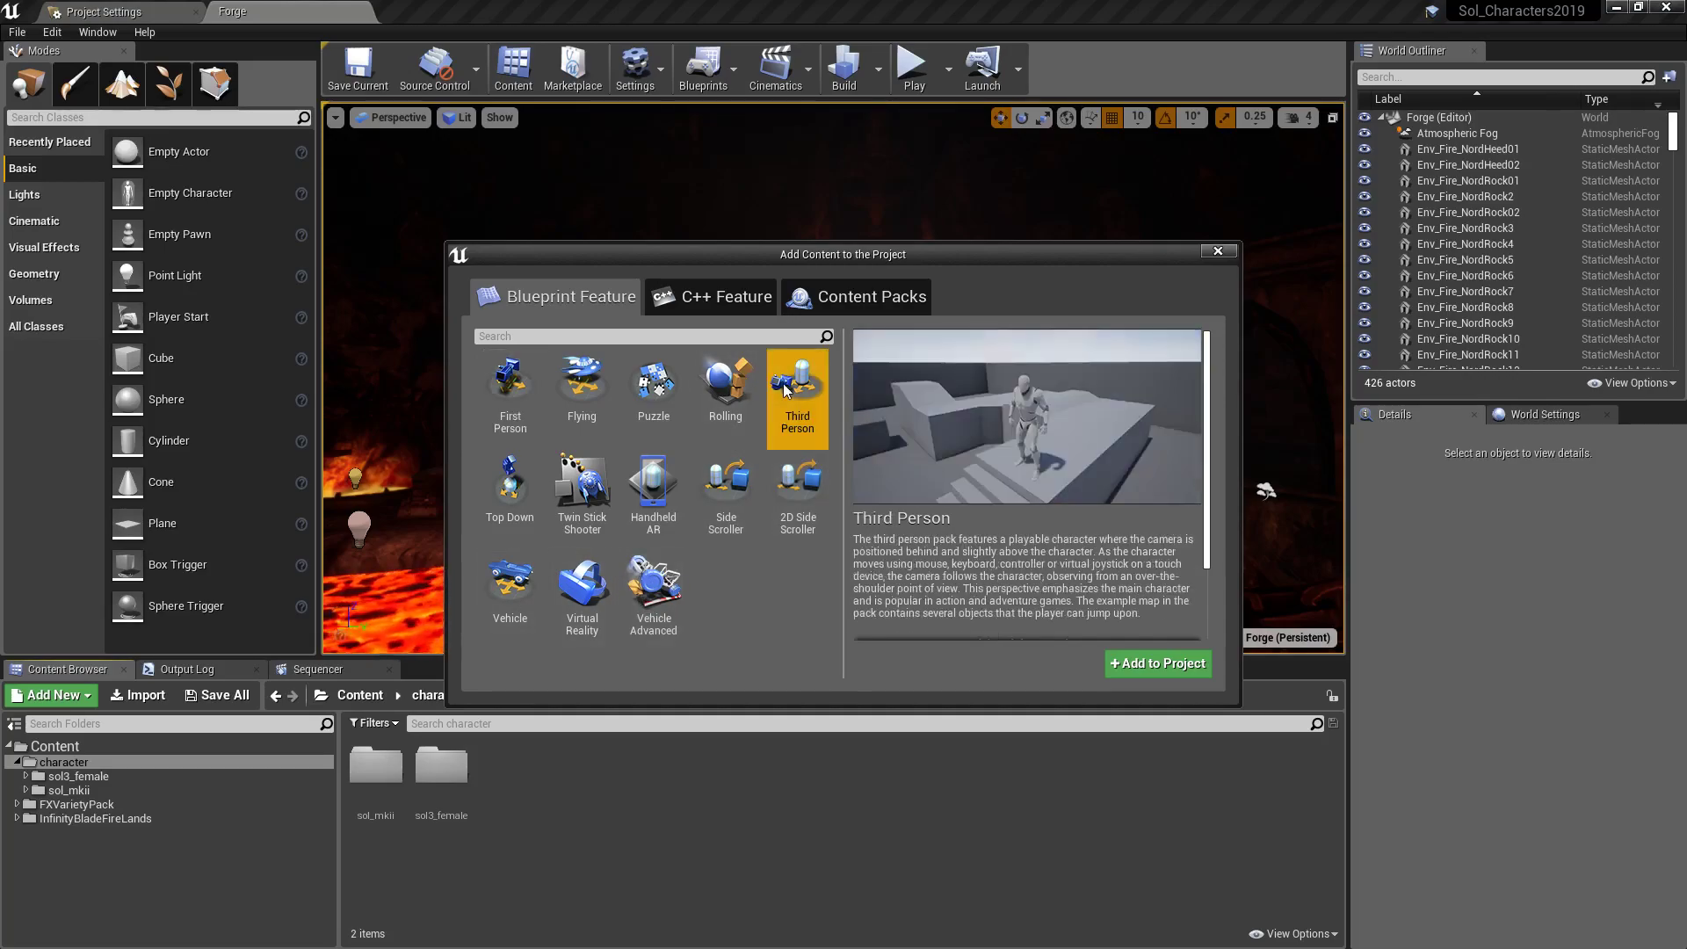
{"action": "left_click", "coordinate": [1168, 663]}
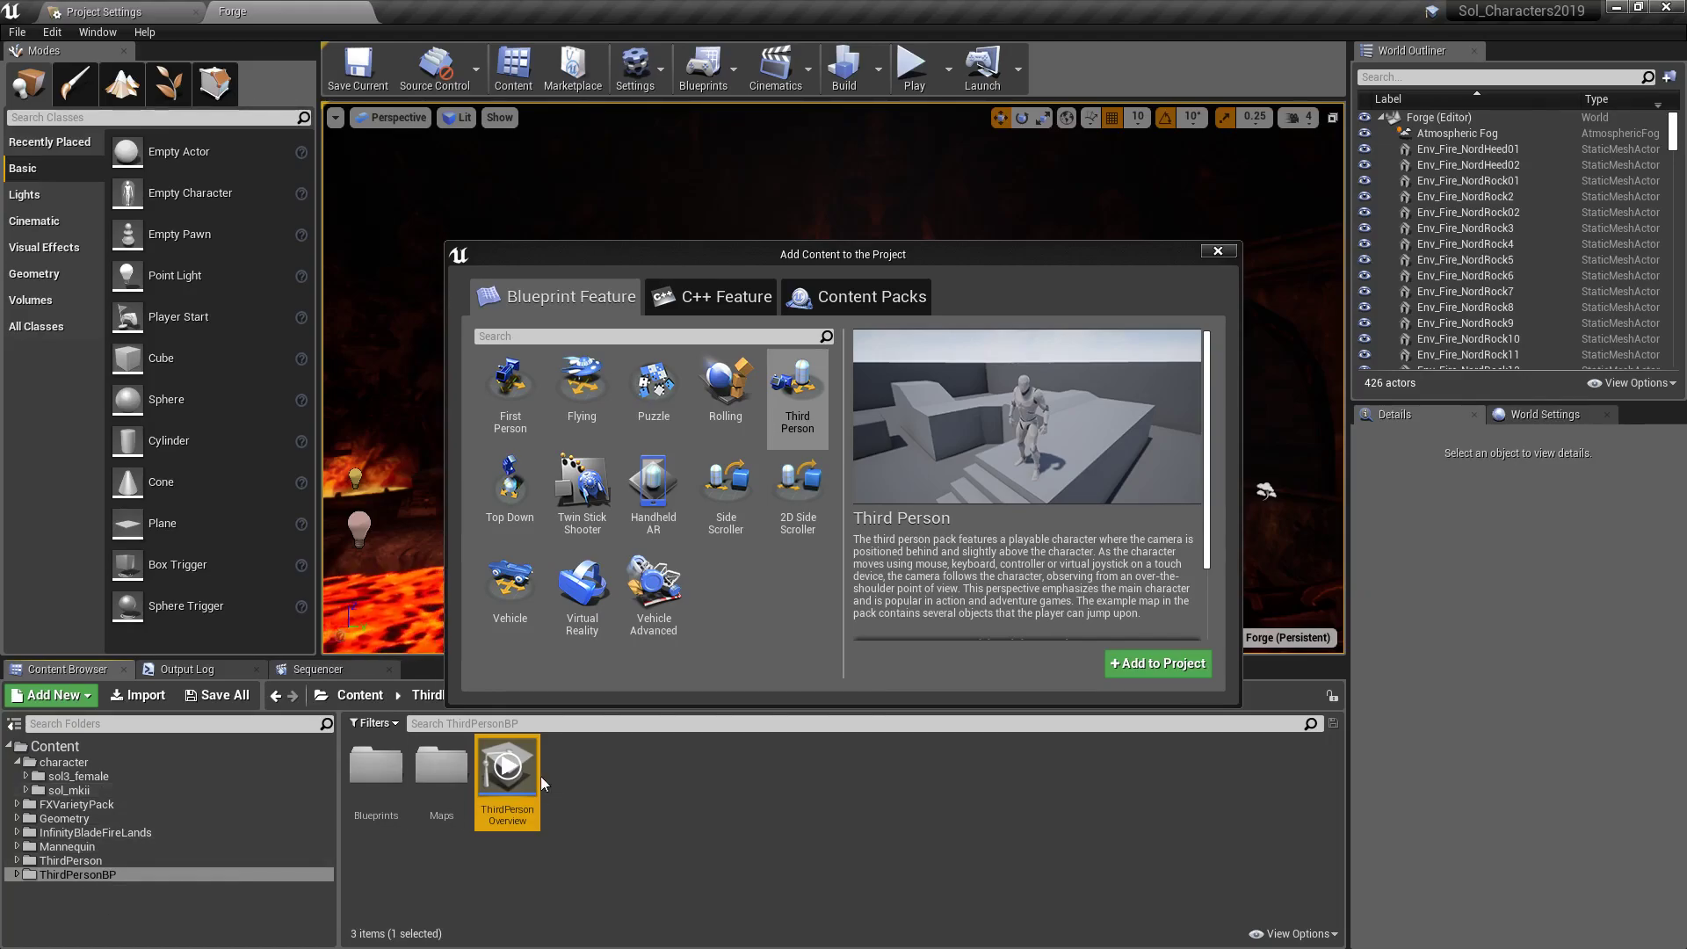
{"action": "left_click", "coordinate": [1217, 252]}
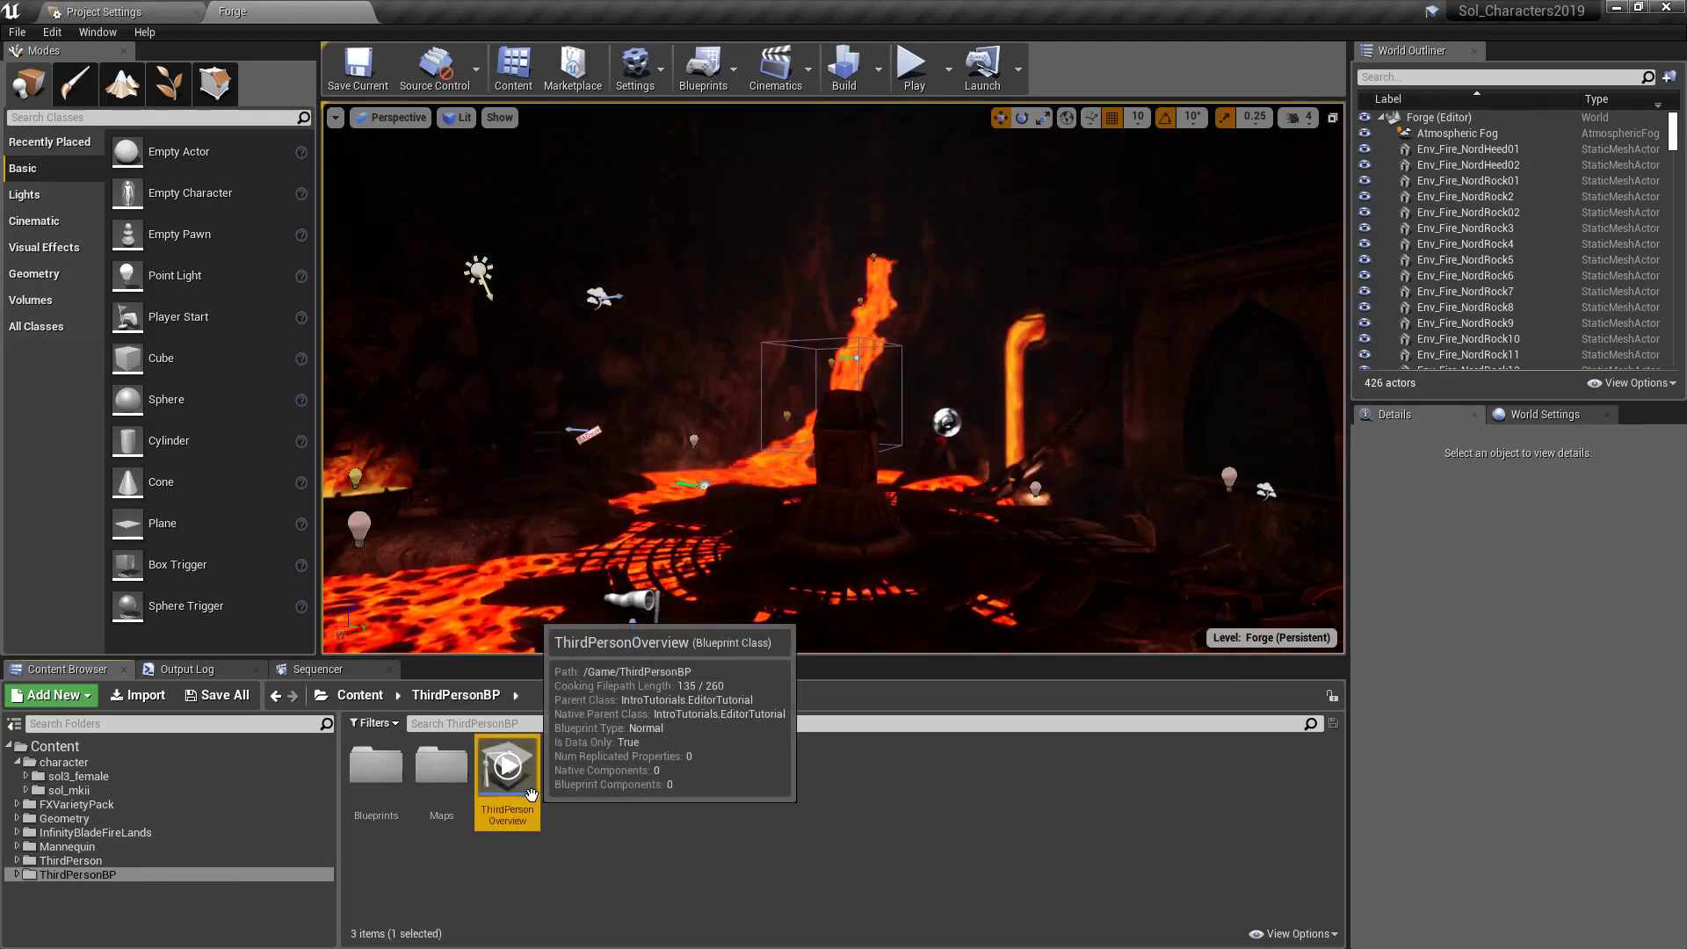
{"action": "key", "text": "Delete"}
{"action": "left_click", "coordinate": [634, 767]}
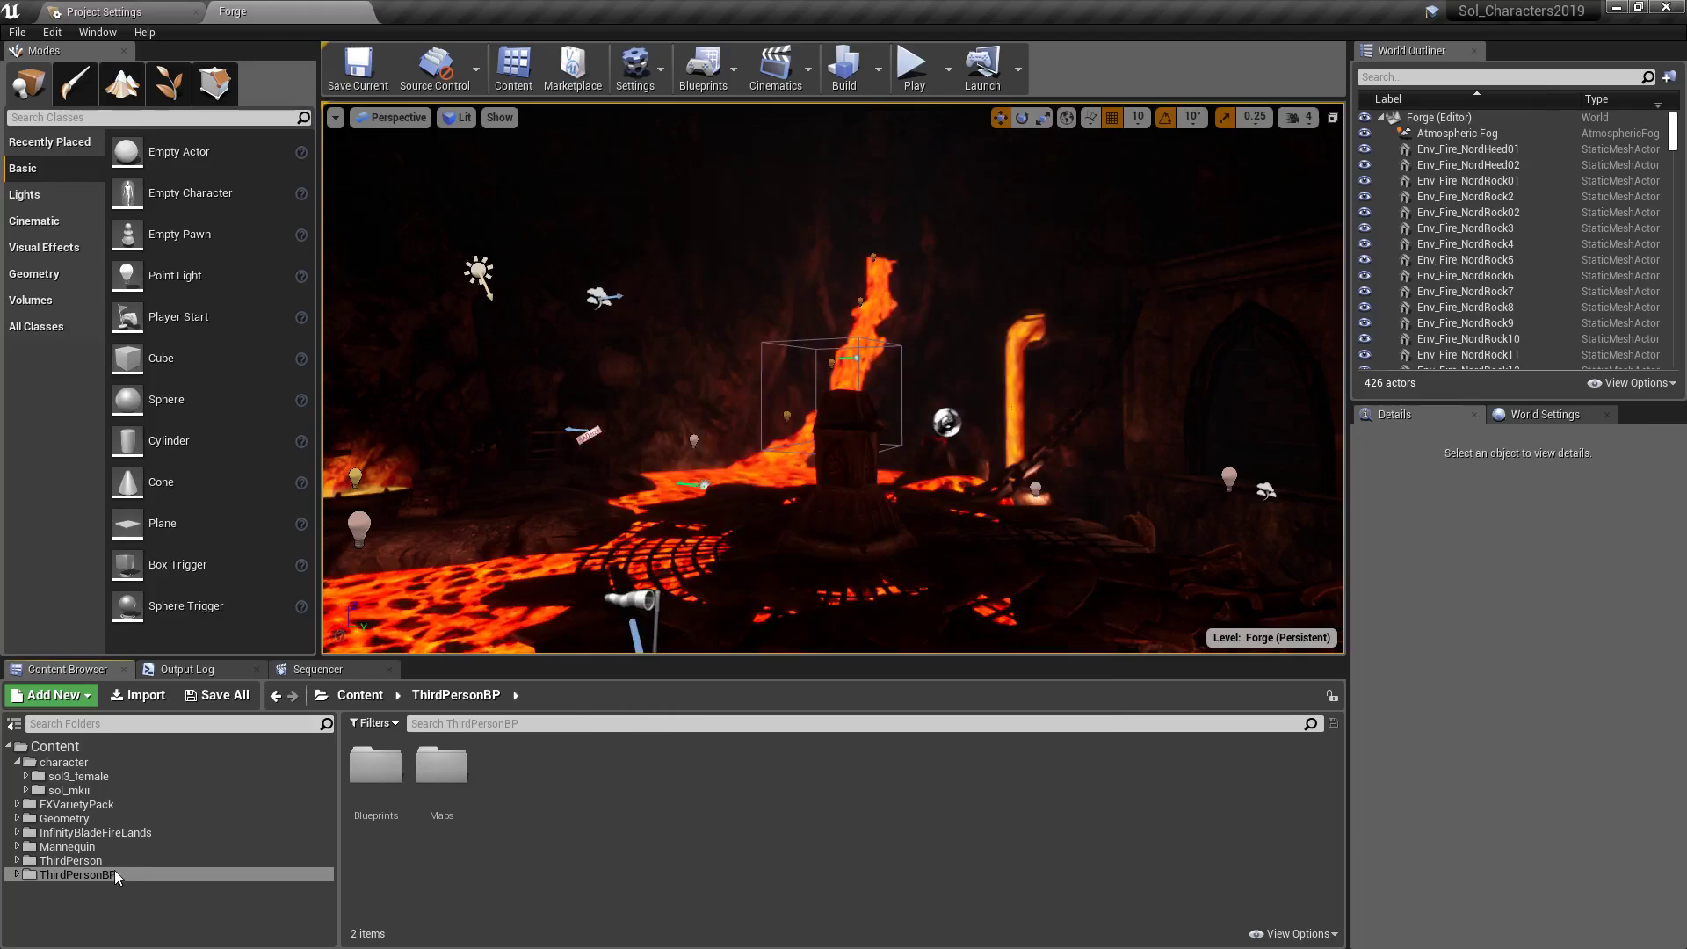
Open the ThirdPersonCharacter blueprint, inspect its mannequin in the blueprint's 3D view, and close it.
{"action": "double_click", "coordinate": [376, 765]}
{"action": "left_click_drag", "start_coordinate": [387, 763], "coordinate": [788, 450]}
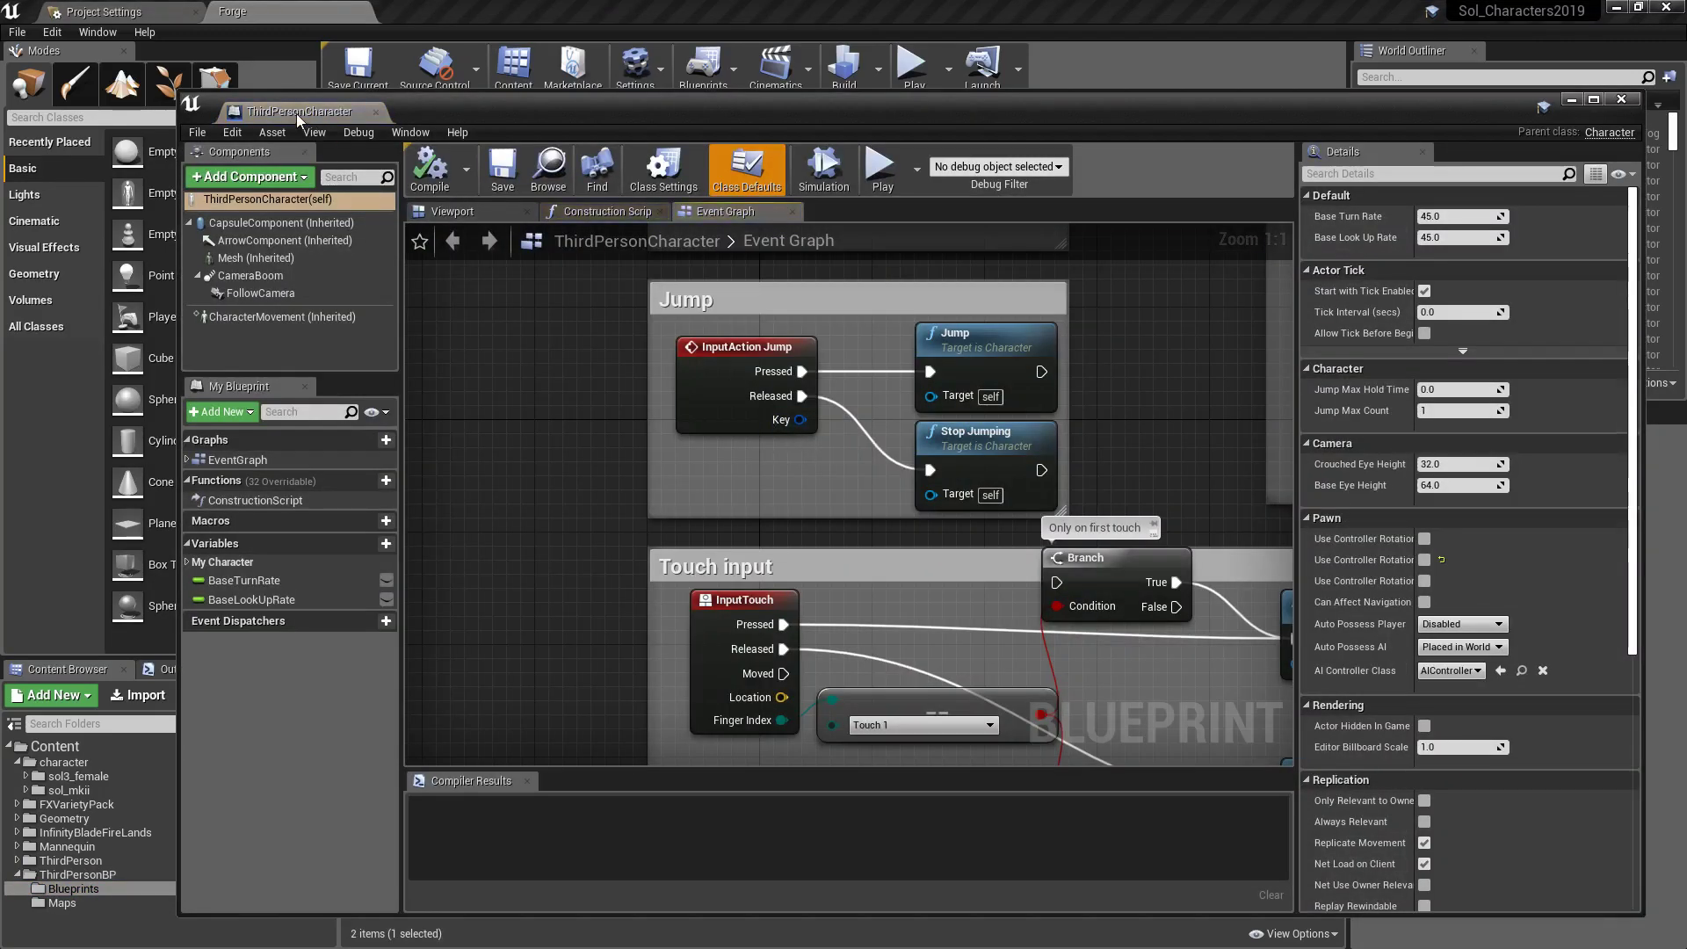
{"action": "left_click_drag", "start_coordinate": [299, 119], "coordinate": [420, 8]}
{"action": "left_click", "coordinate": [374, 108]}
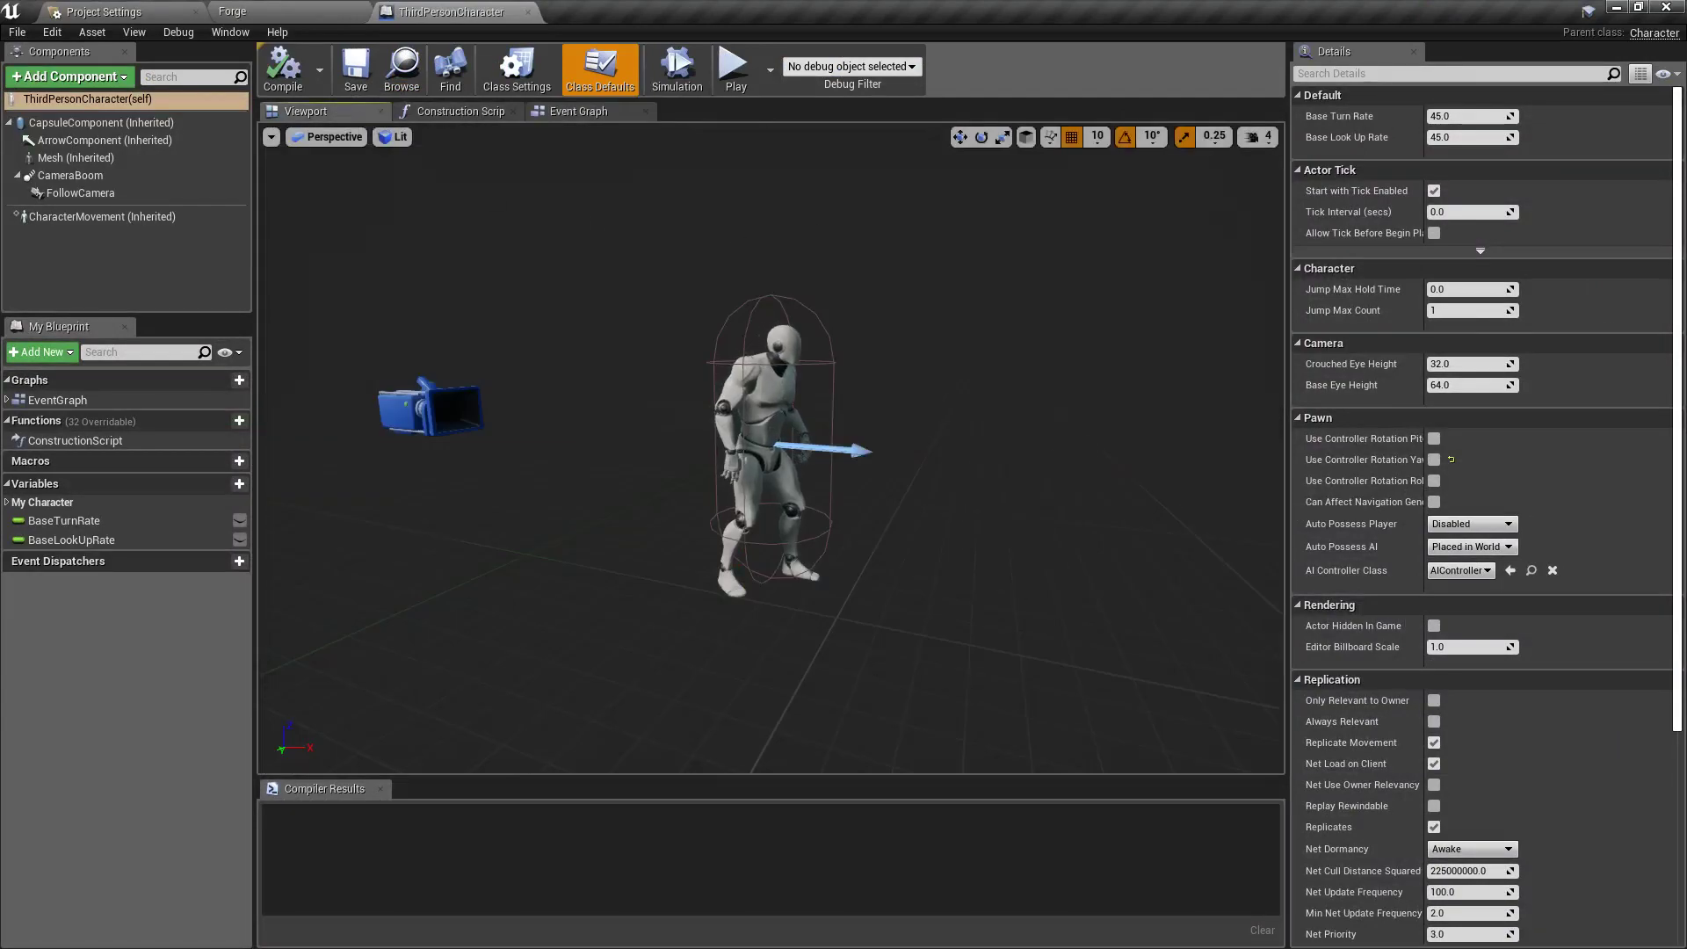
{"action": "left_click_drag", "start_coordinate": [972, 472], "coordinate": [972, 377]}
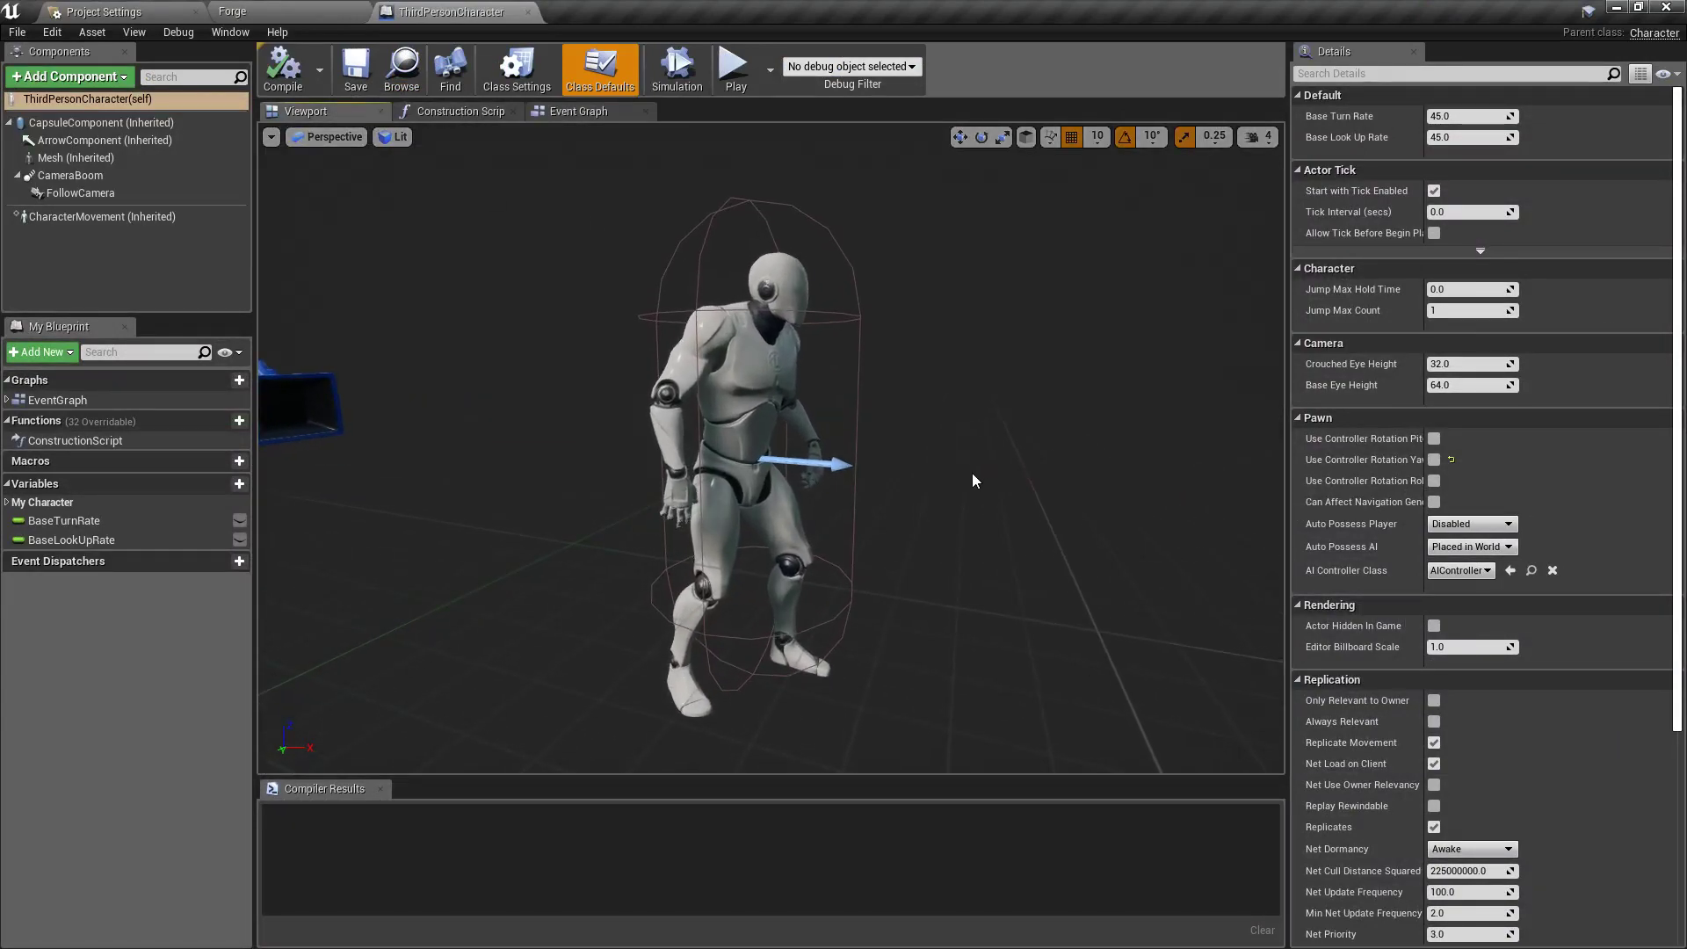
{"action": "left_click", "coordinate": [528, 12]}
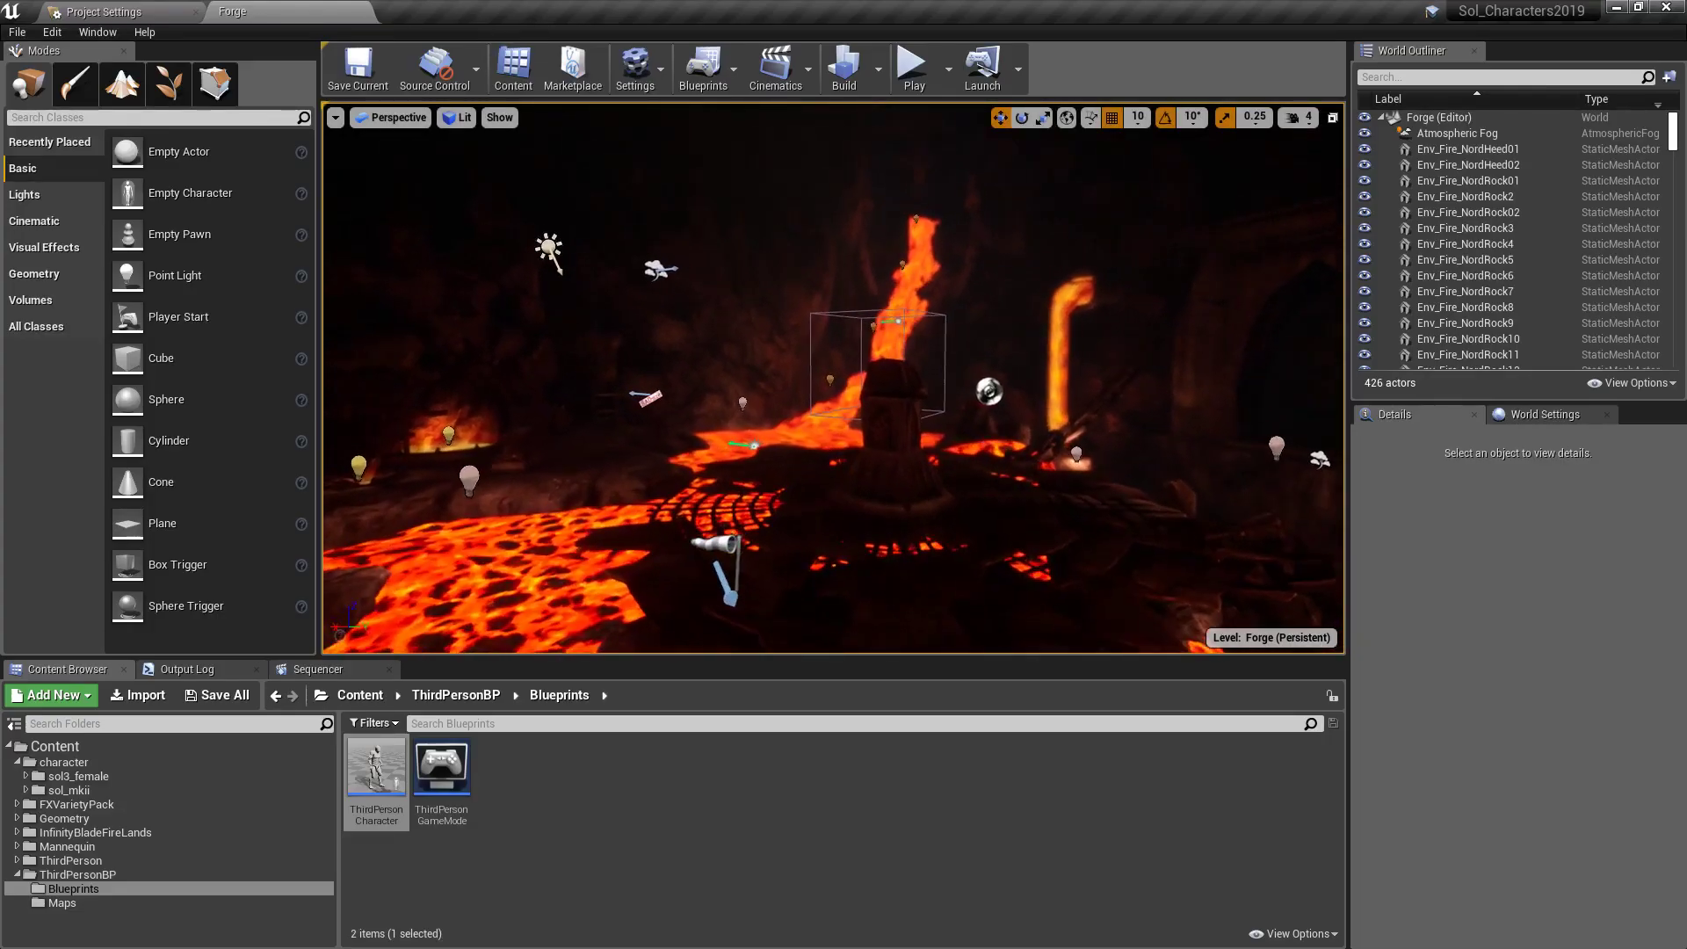
Play-test the Forge level in the editor twice, refocusing on the Env_Fire_NordRock02 rock between runs.
{"action": "left_click", "coordinate": [911, 66]}
{"action": "left_click", "coordinate": [808, 583]}
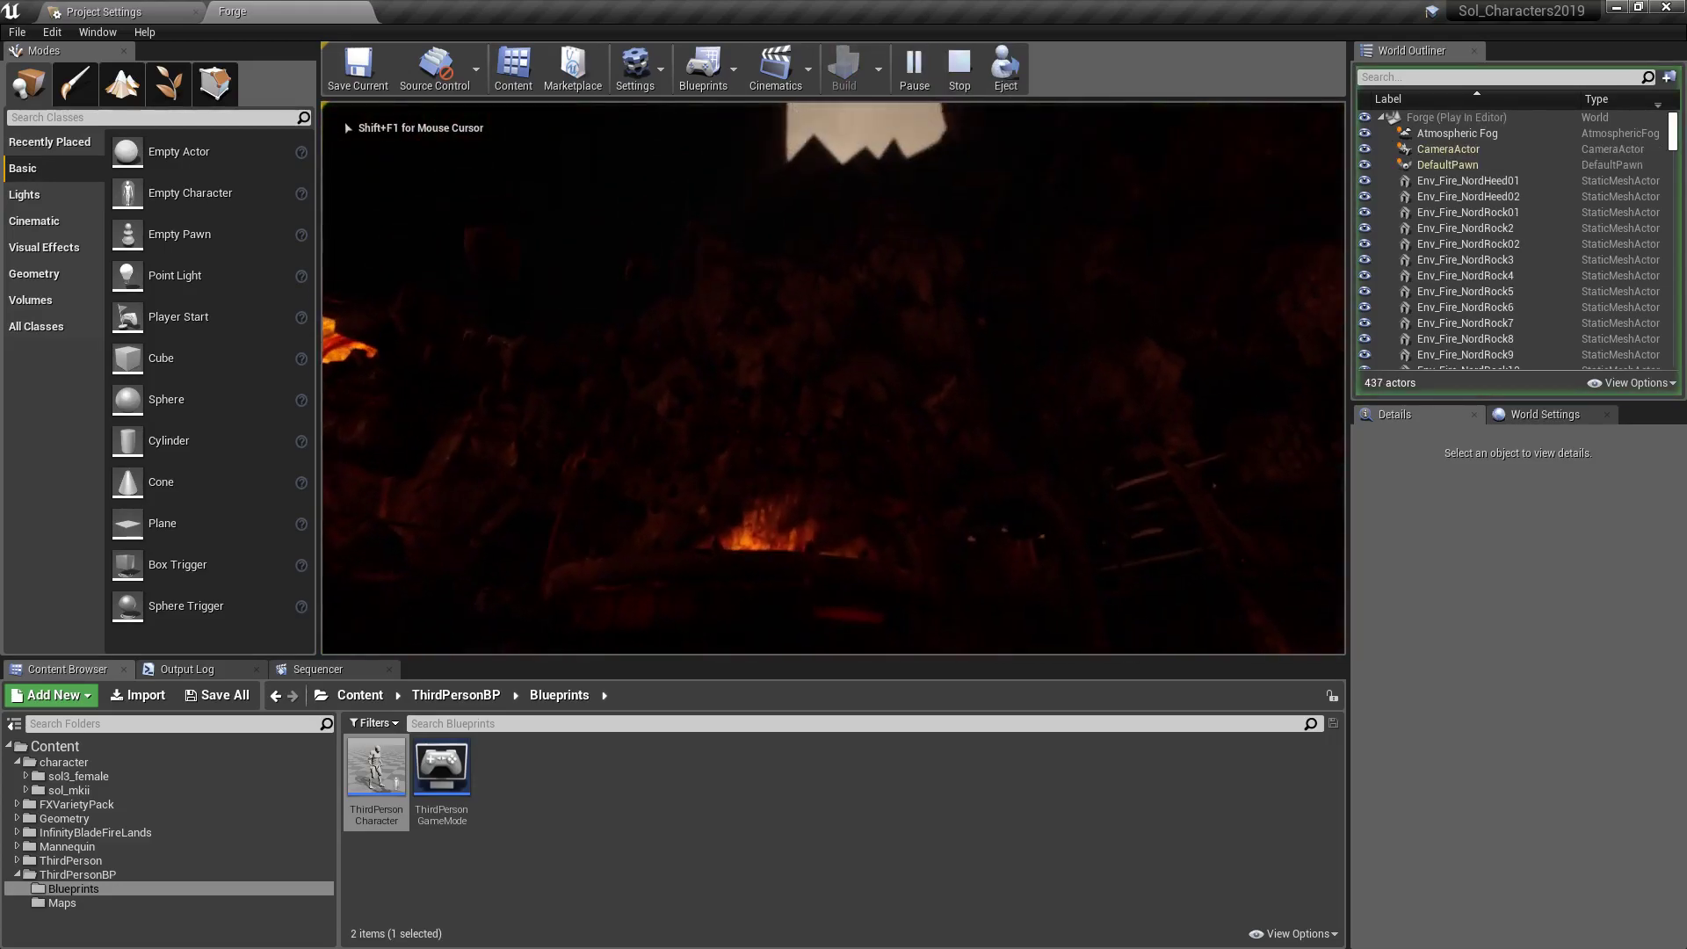
{"action": "key", "text": "Escape"}
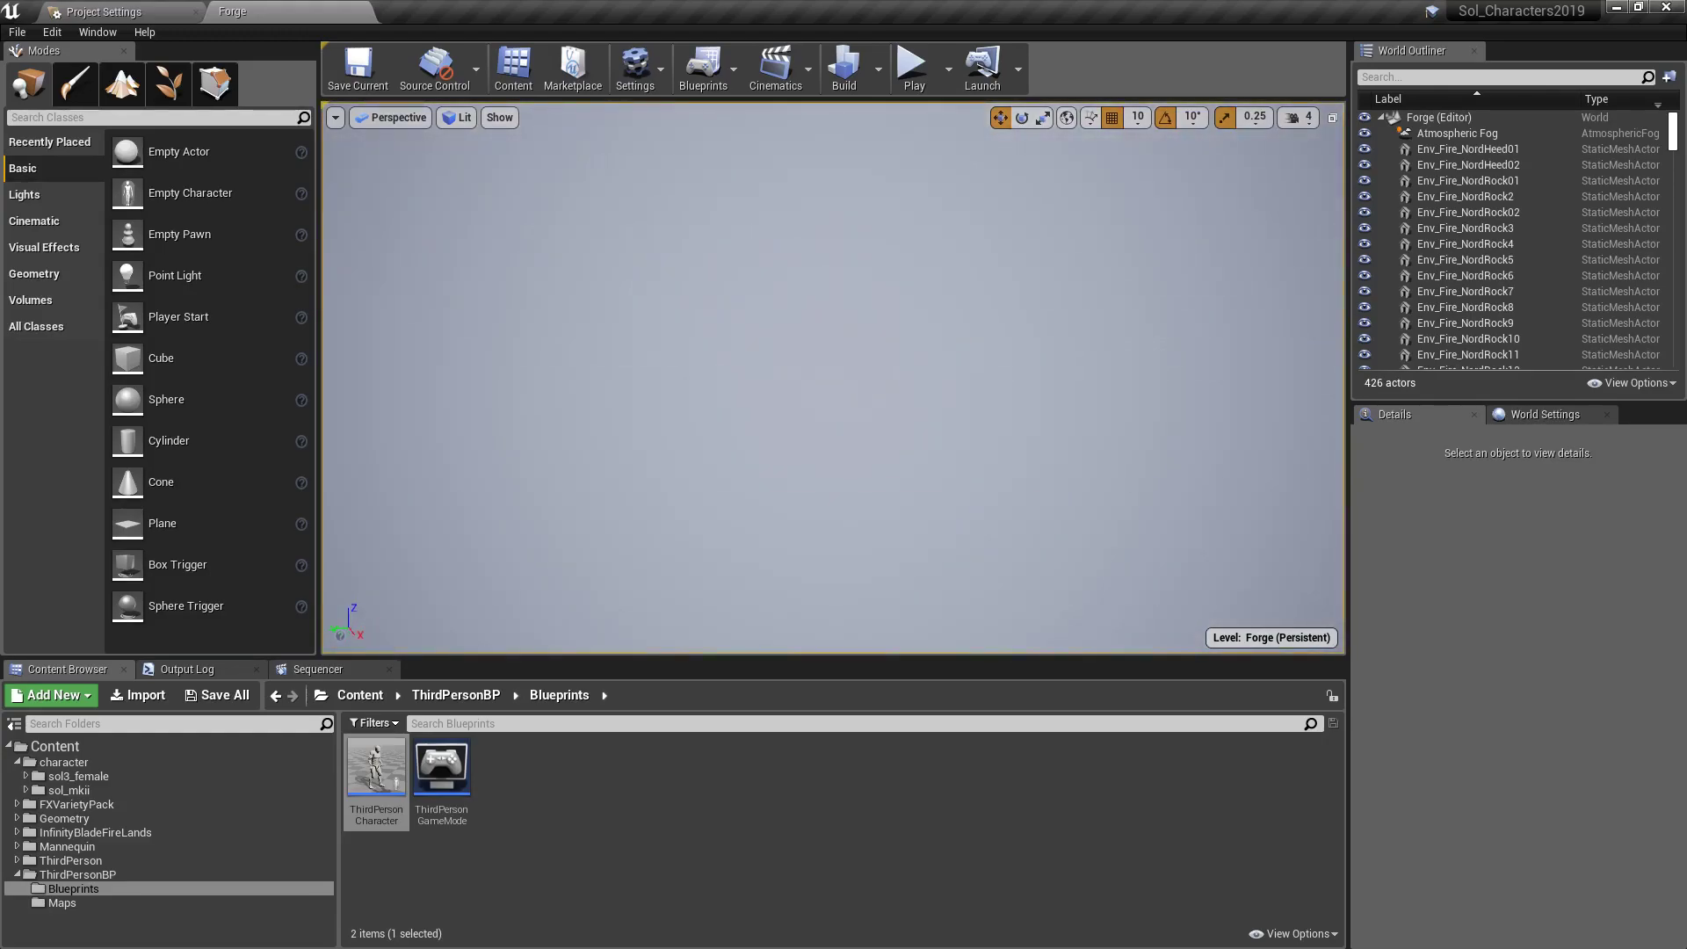
{"action": "double_click", "coordinate": [1573, 213]}
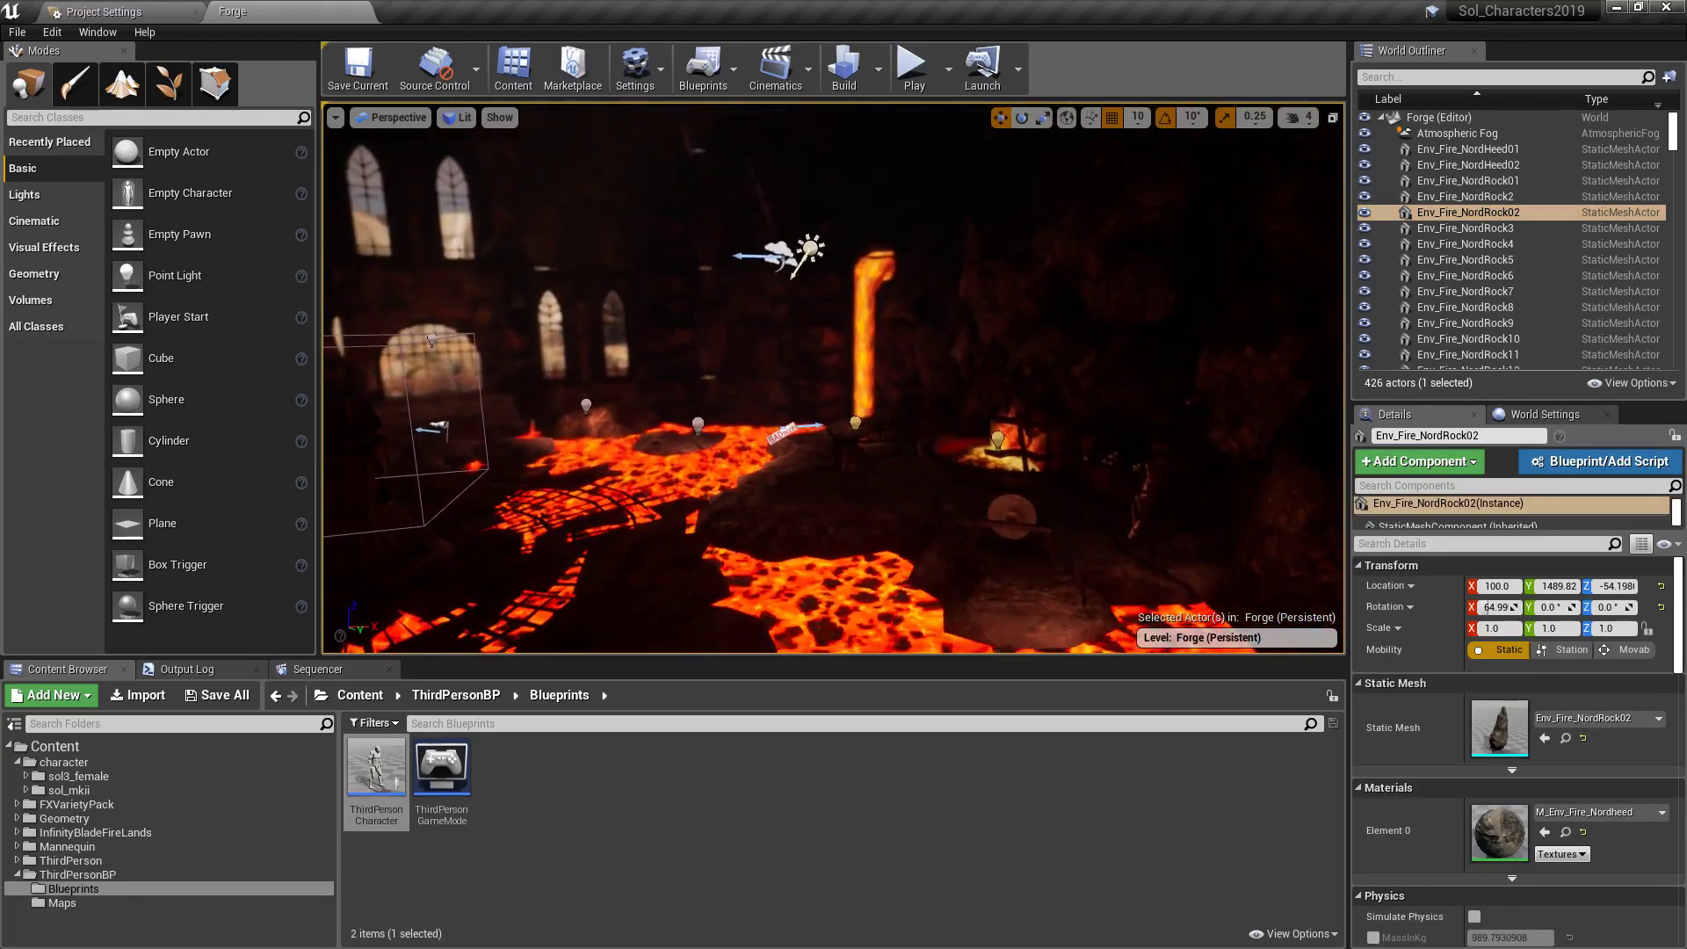
{"action": "left_click", "coordinate": [914, 68]}
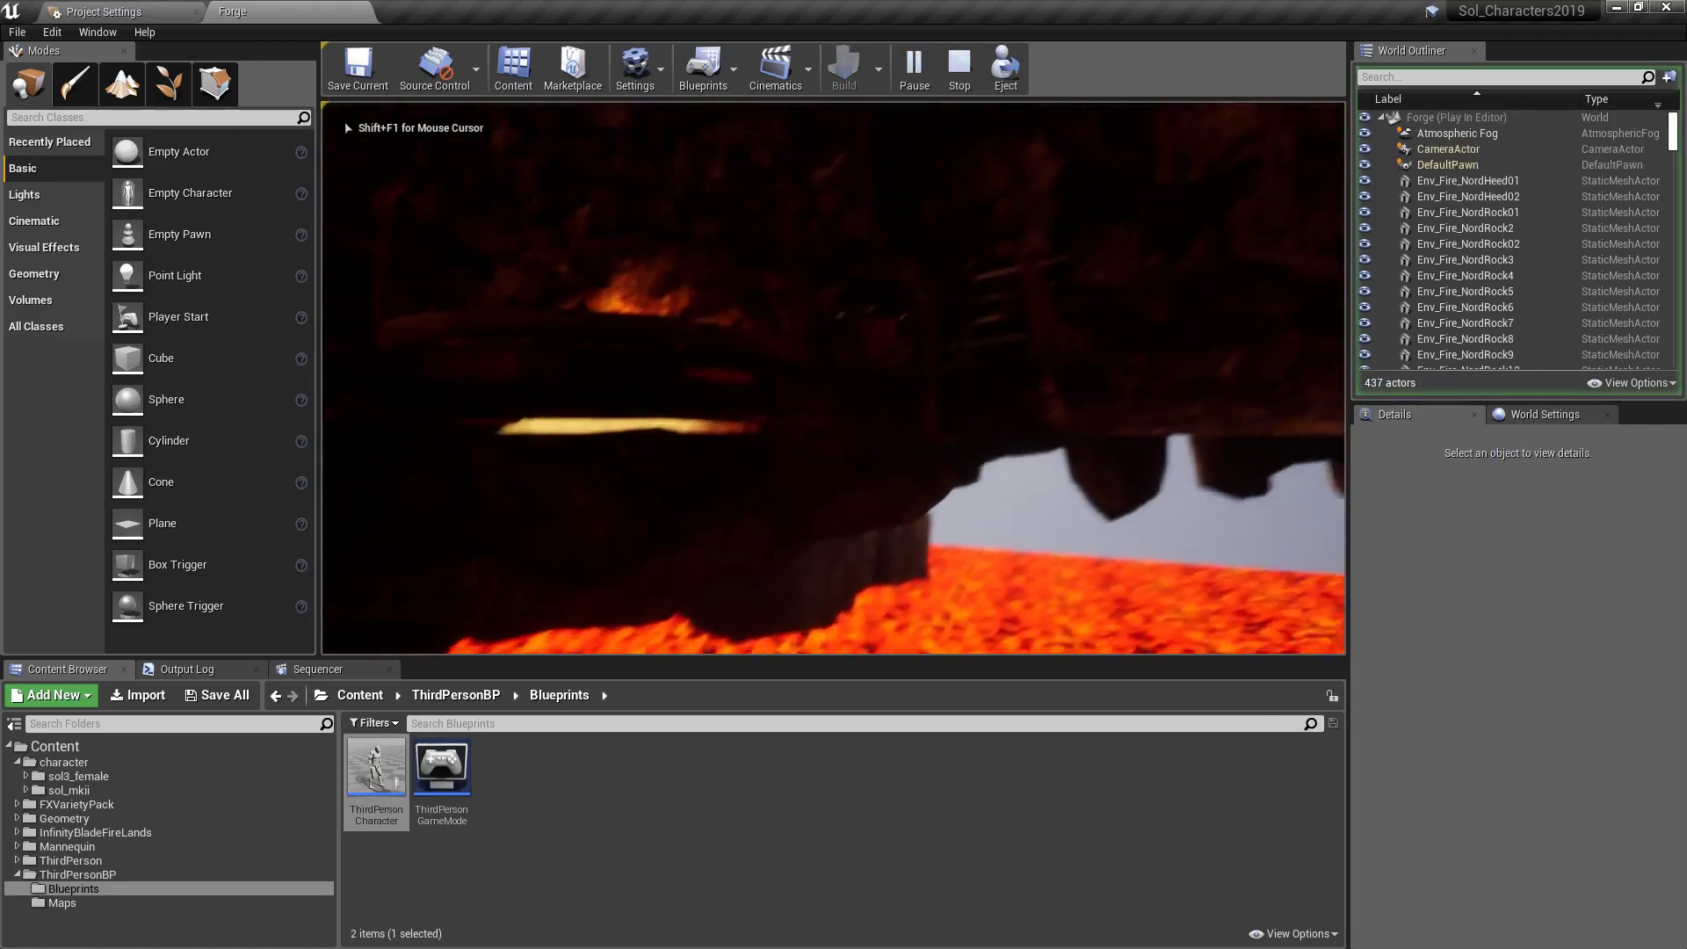
{"action": "left_click", "coordinate": [959, 70]}
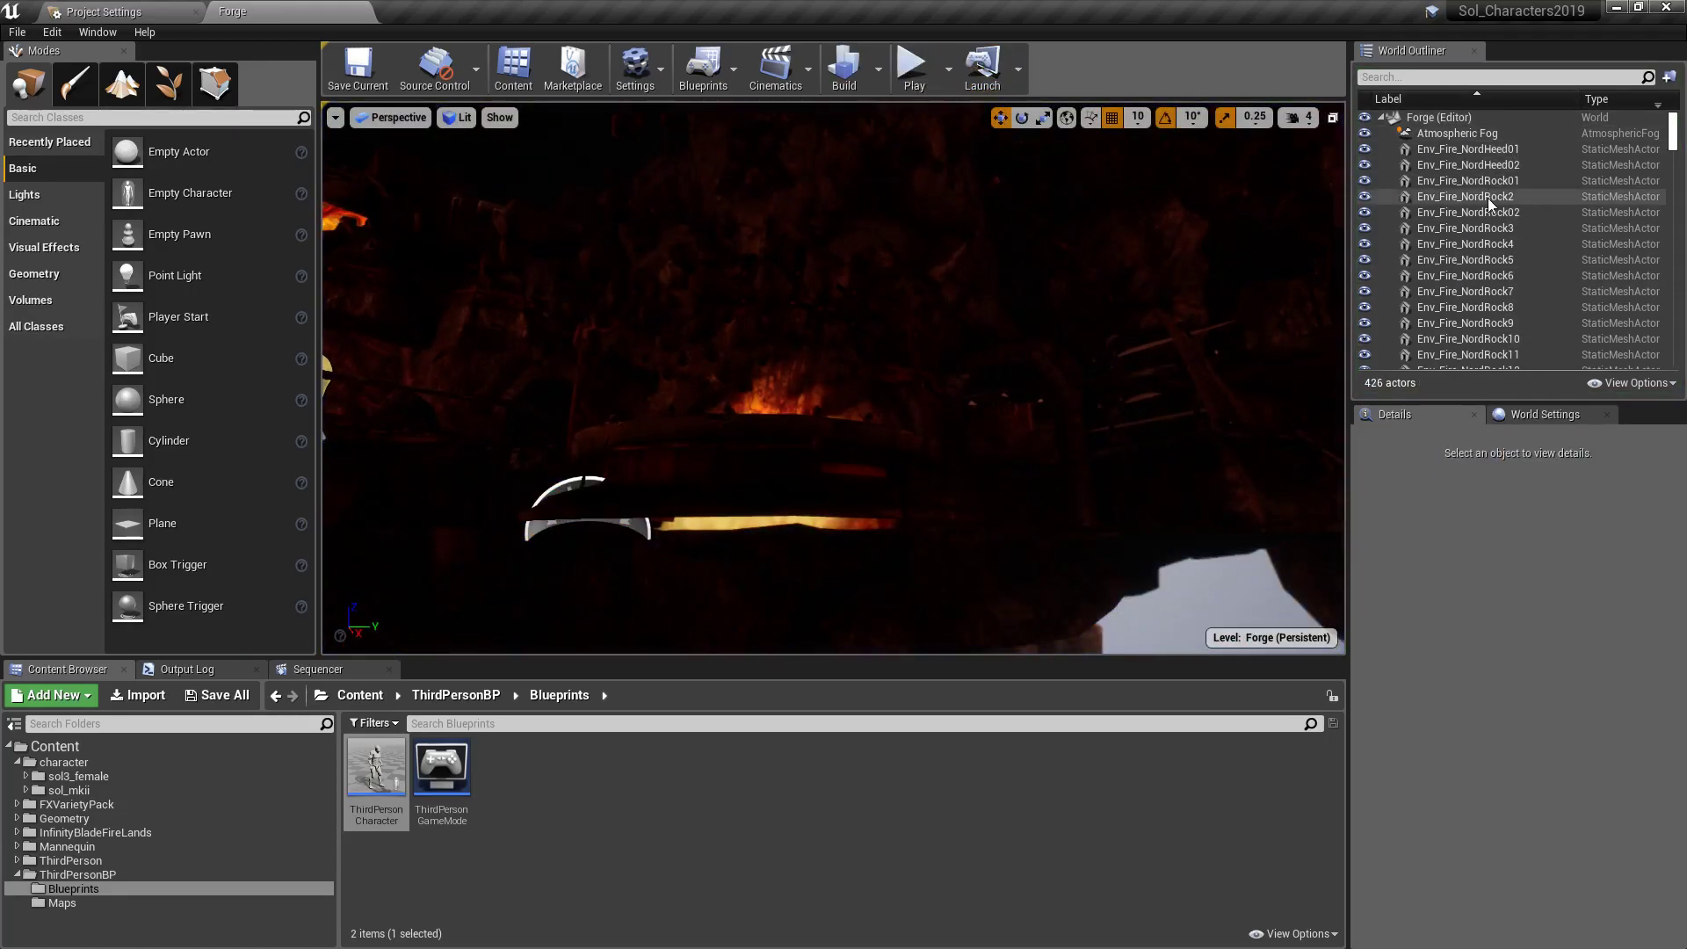
Find the PlayerStart in the Forge hall, using Env_Fire_NordRock12 to recentre the view, and try to select it.
{"action": "scroll", "coordinate": [1485, 237], "scroll_direction": "down", "scroll_amount": 3}
{"action": "left_click", "coordinate": [1489, 259]}
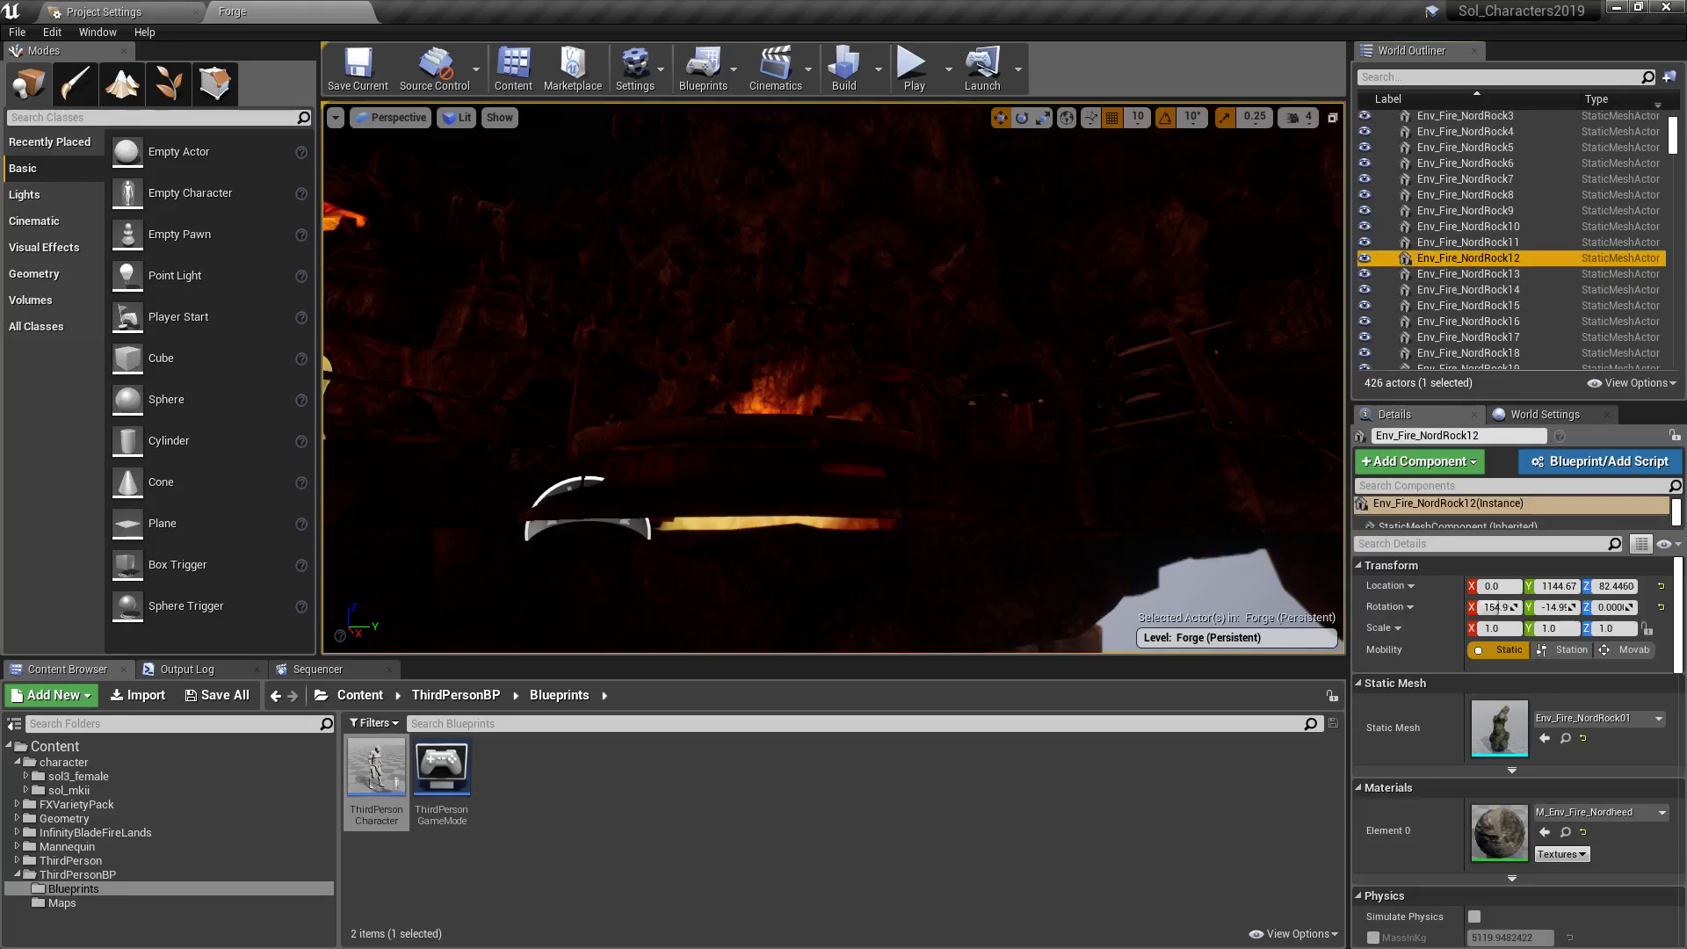
{"action": "double_click", "coordinate": [1489, 259]}
{"action": "right_click_drag", "start_coordinate": [833, 378], "coordinate": [519, 360]}
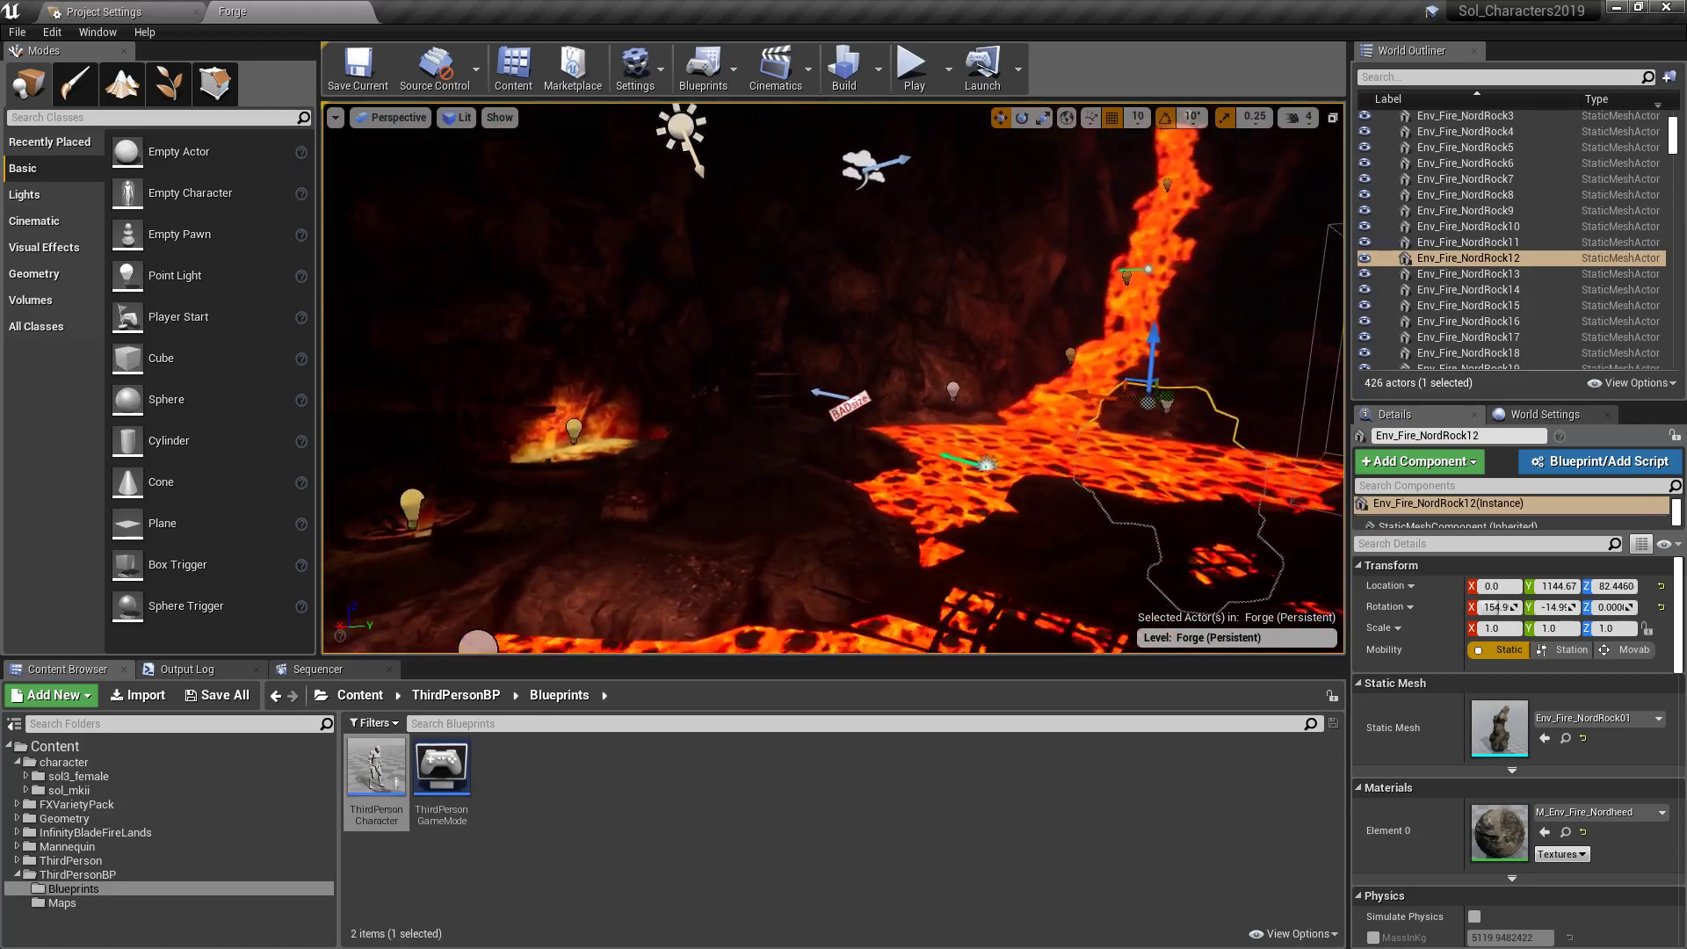
{"action": "right_click_drag", "start_coordinate": [851, 410], "coordinate": [828, 425]}
{"action": "left_click", "coordinate": [851, 410]}
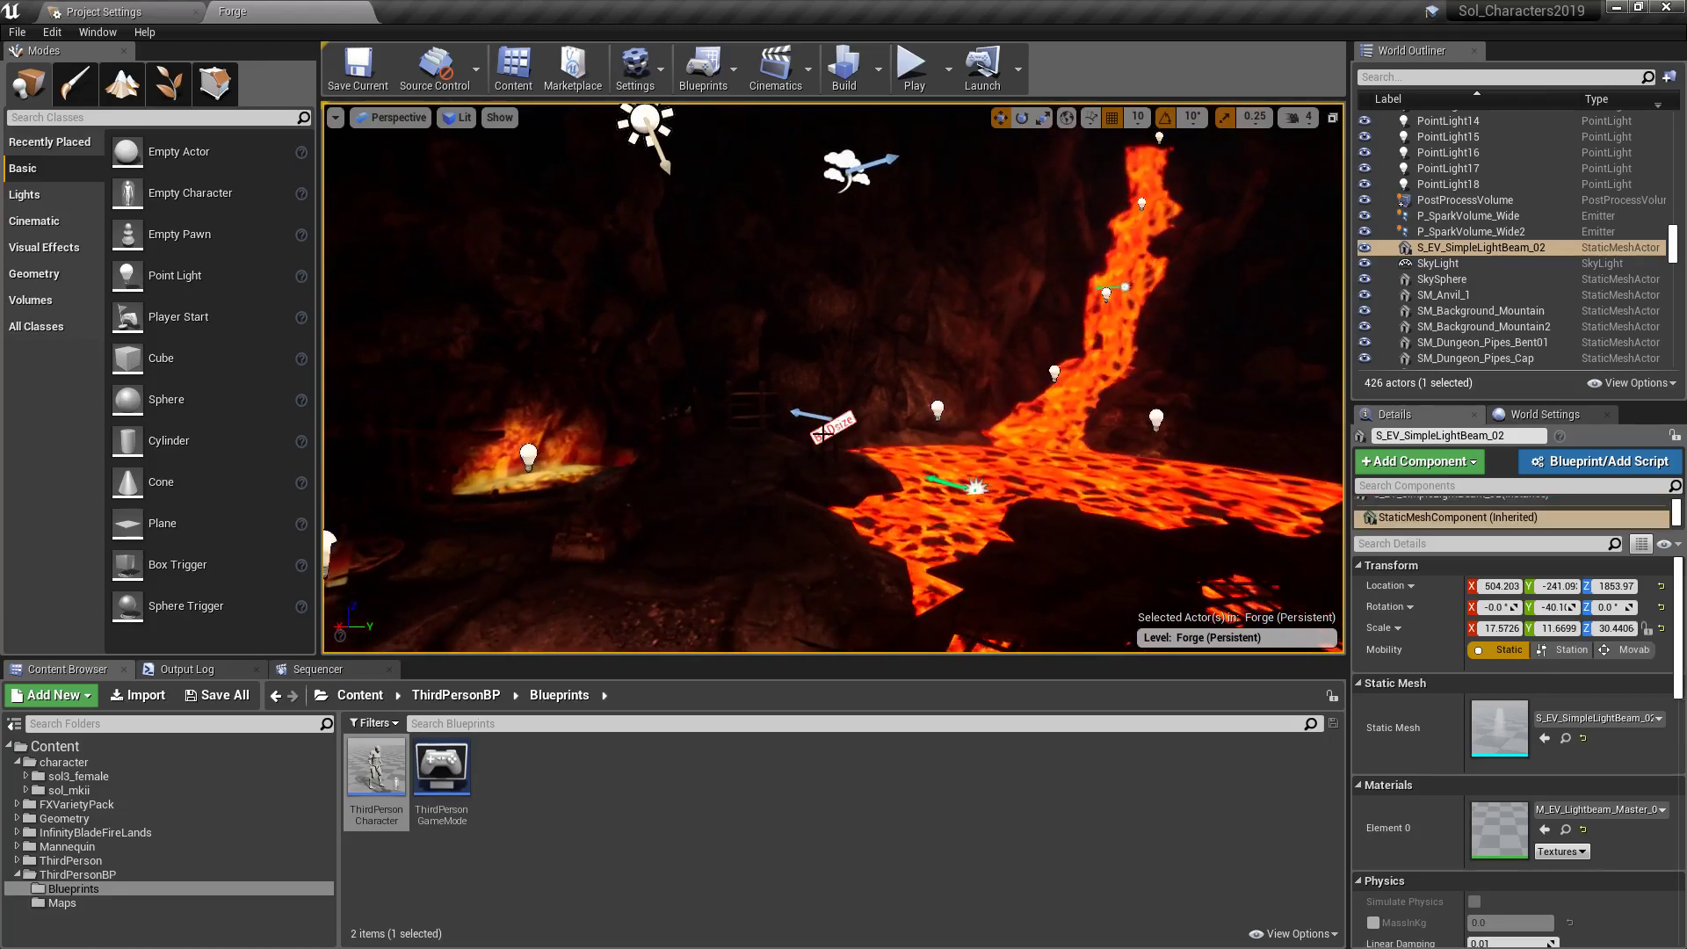
{"action": "double_click", "coordinate": [1481, 247]}
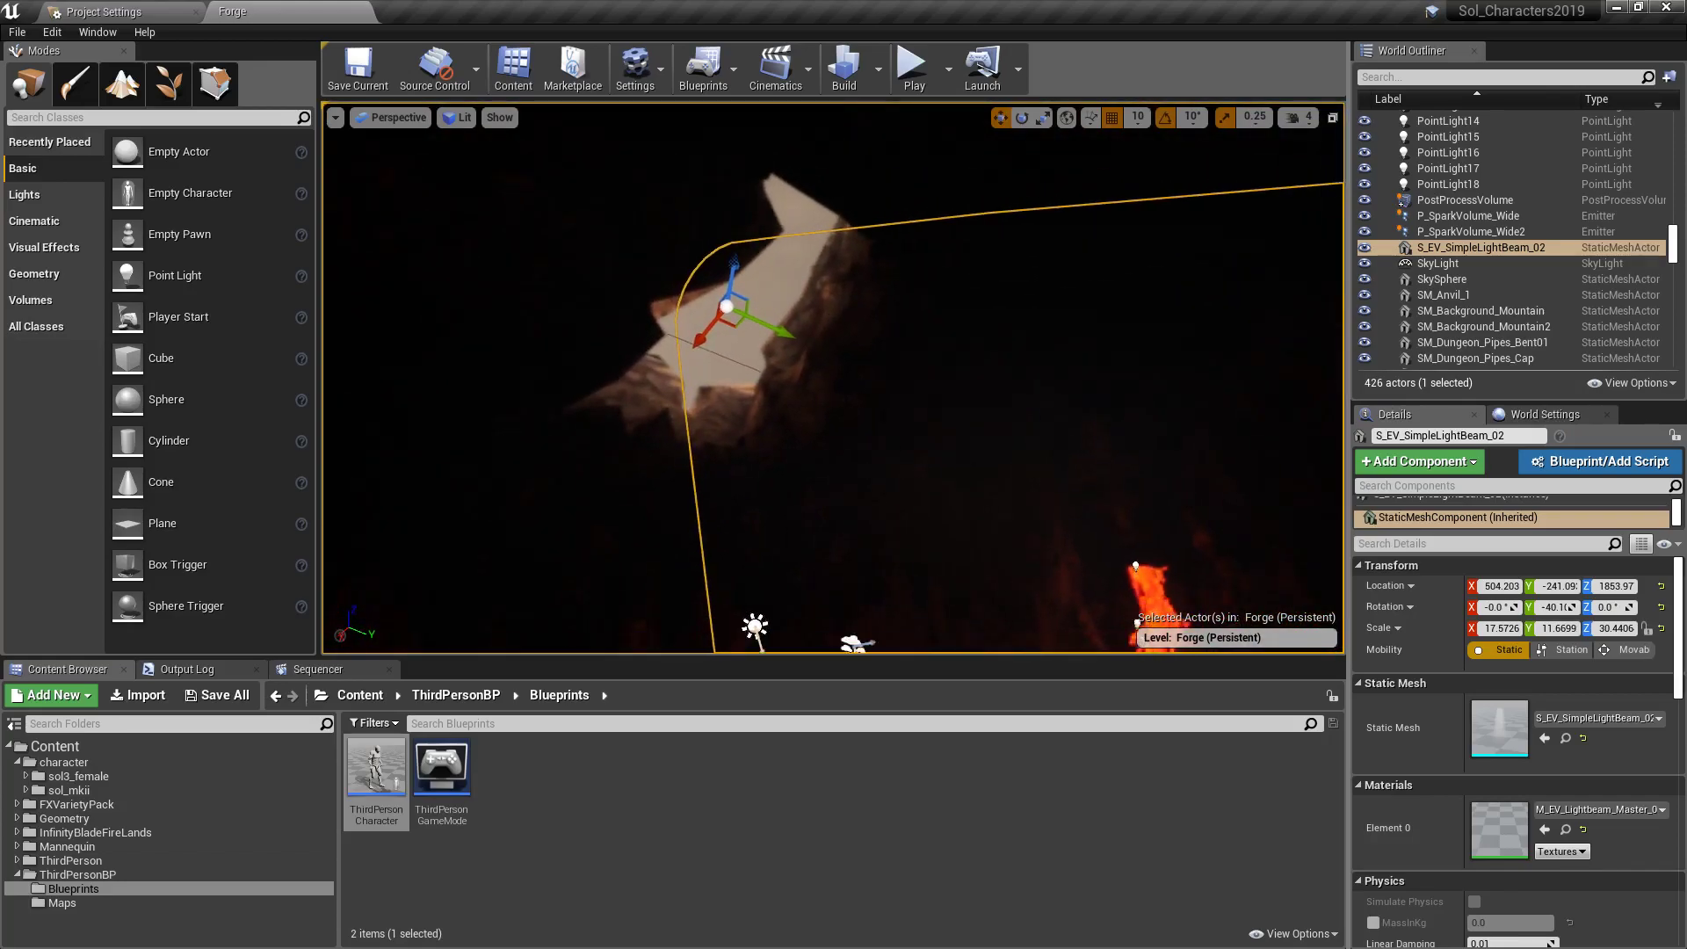
{"action": "right_click_drag", "start_coordinate": [973, 476], "coordinate": [973, 476]}
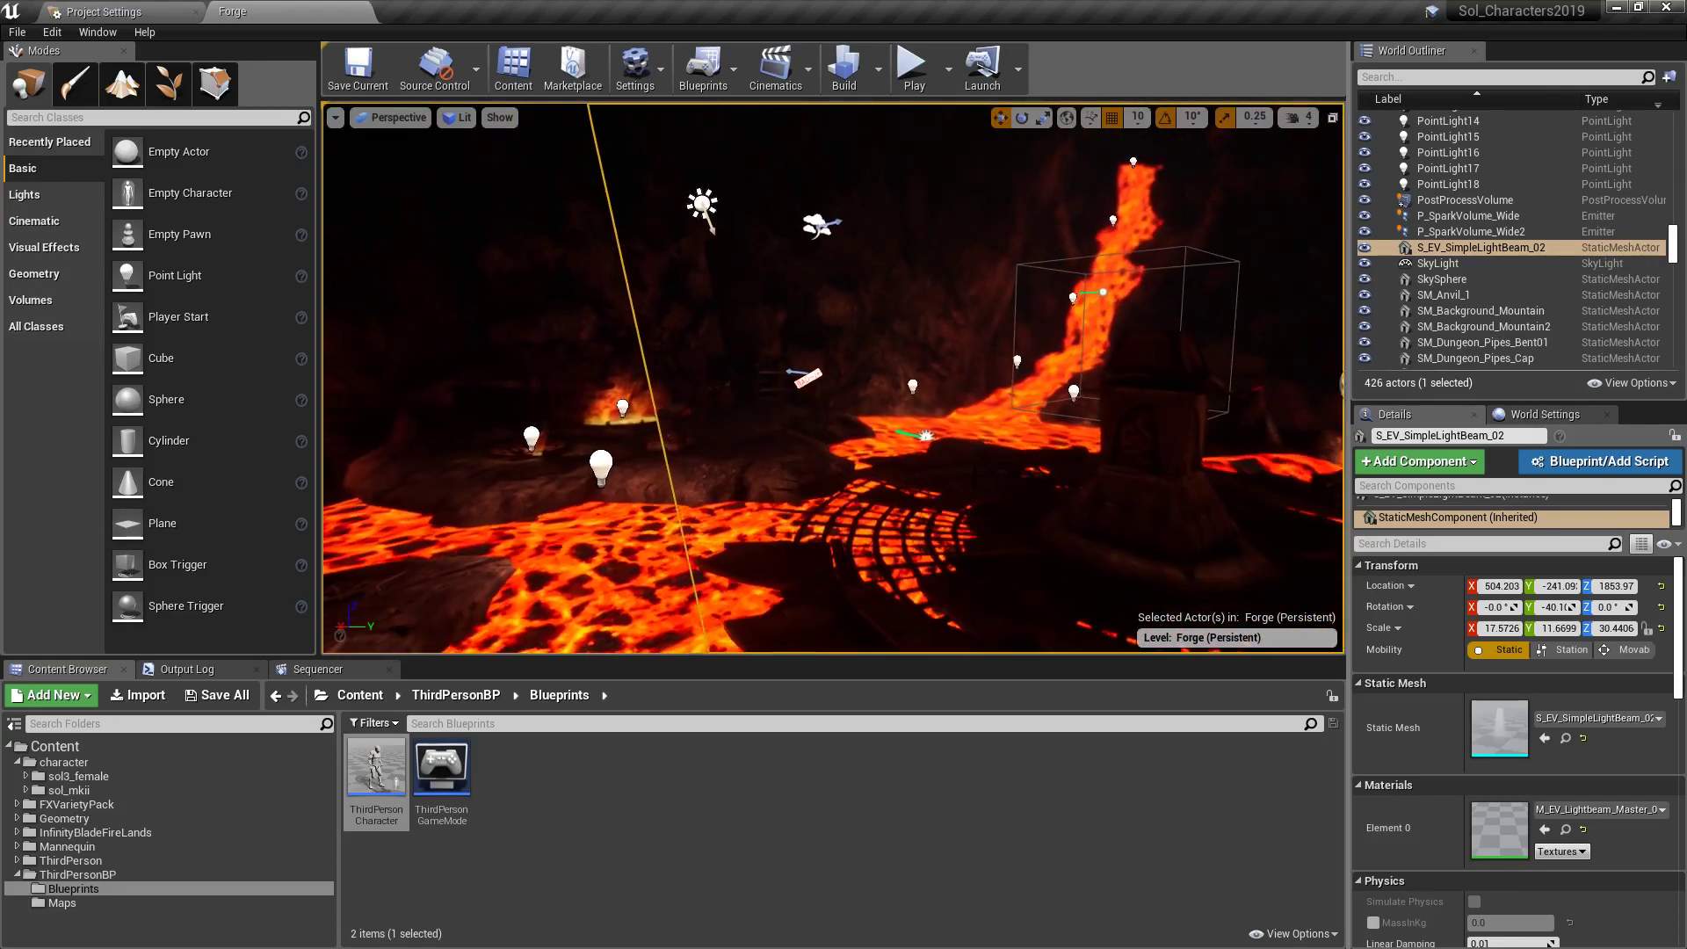
Turn off translucent selection for the editor, then select and focus on the PlayerStart above the forge floor.
{"action": "left_click", "coordinate": [637, 70]}
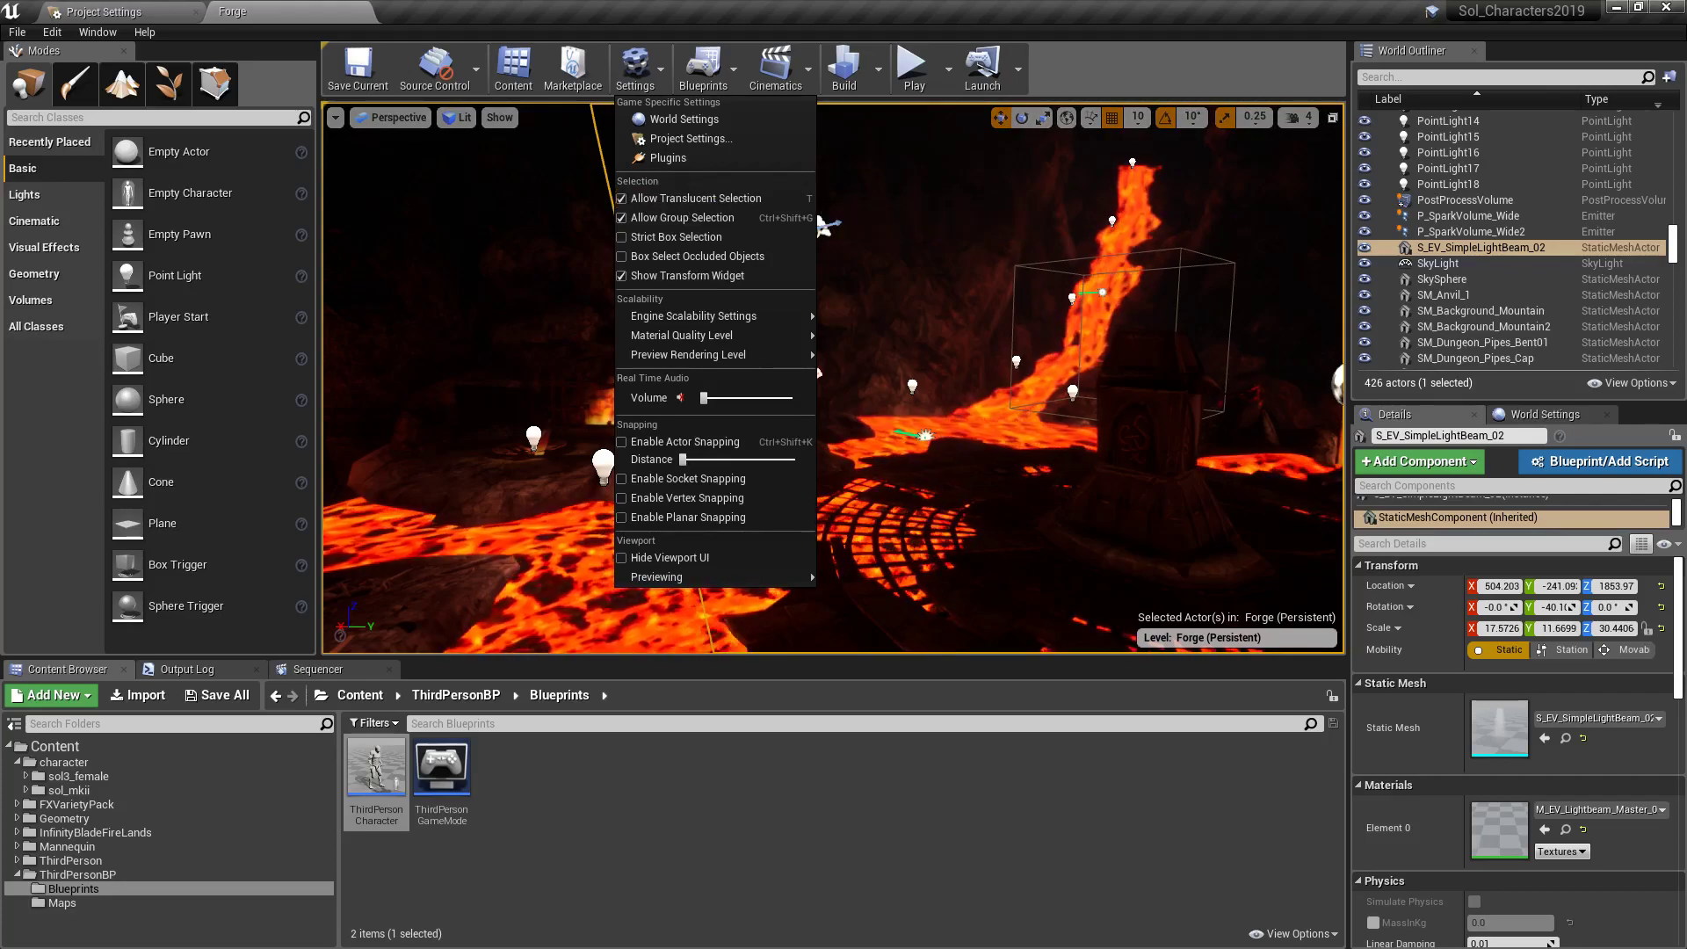
{"action": "left_click", "coordinate": [731, 198]}
{"action": "left_click", "coordinate": [703, 457]}
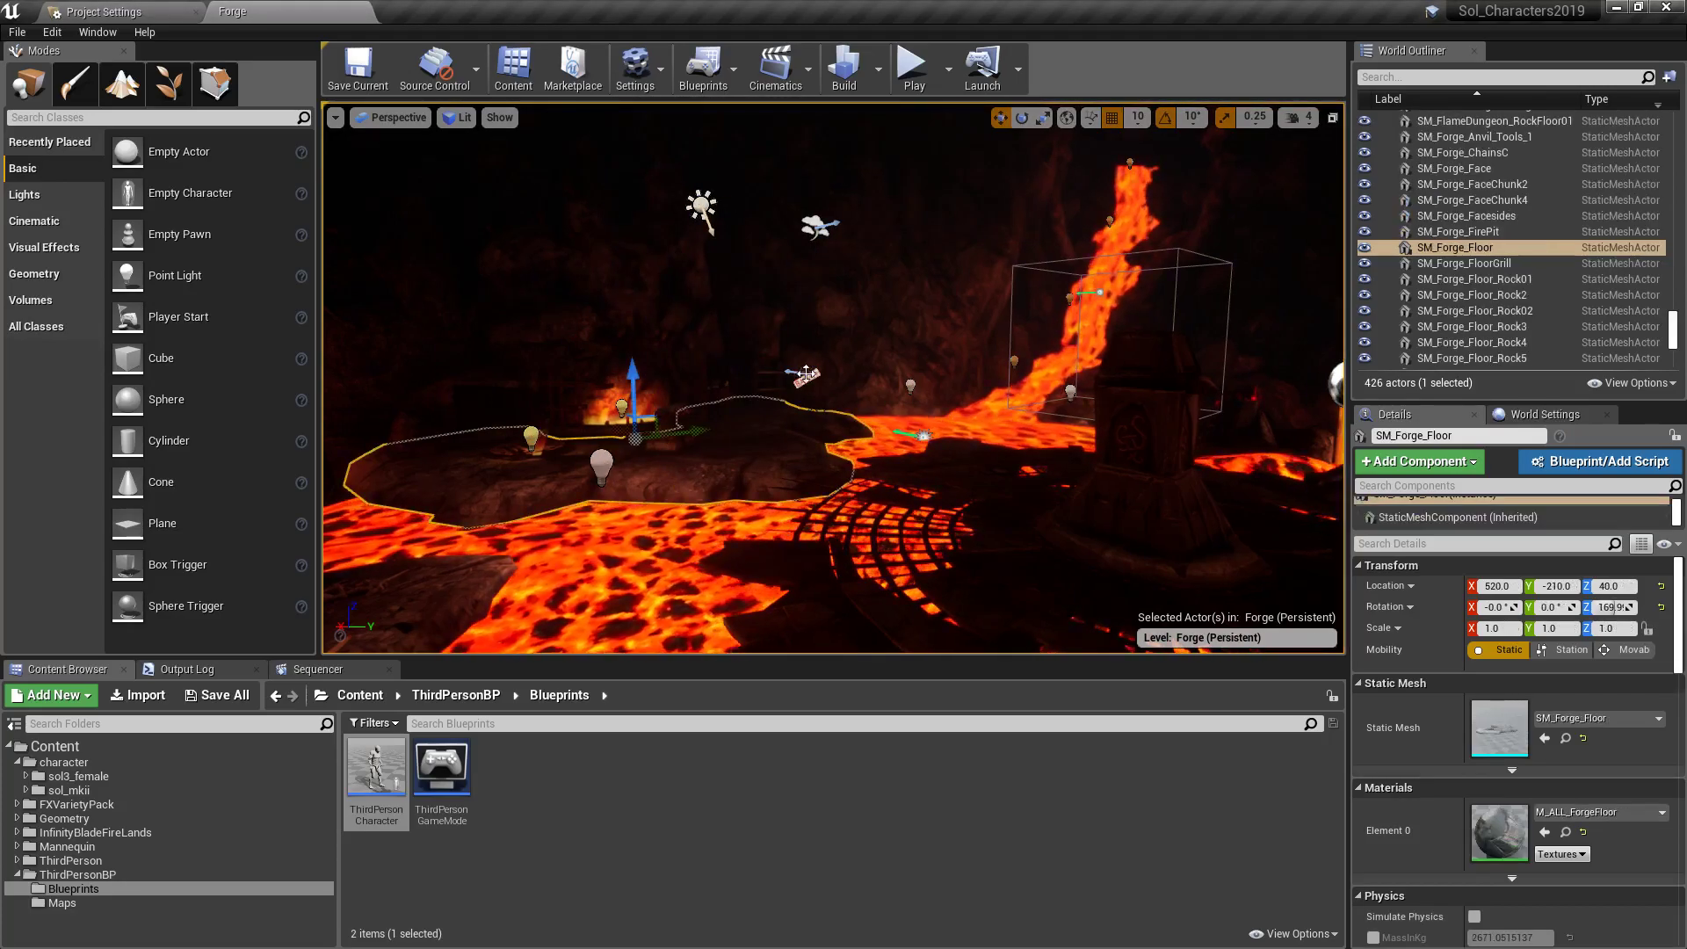
{"action": "left_click", "coordinate": [805, 377]}
{"action": "key", "text": "f"}
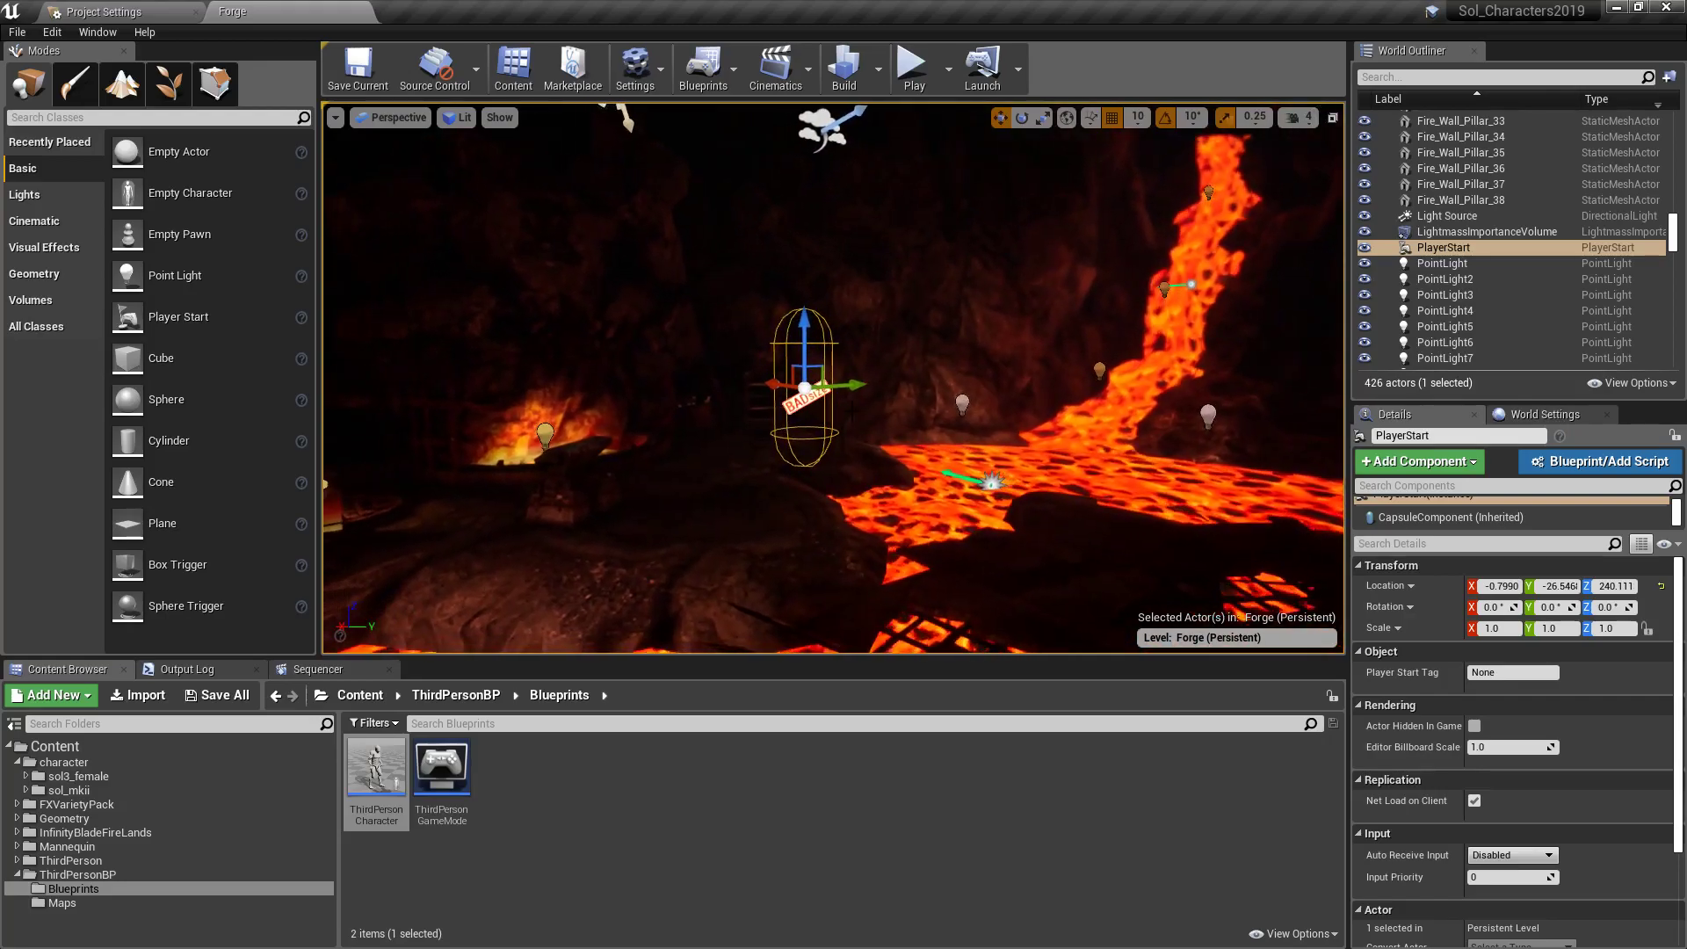
Move the PlayerStart across the hall and upward to about X -741, Y -947, Z 390.
{"action": "left_click_drag", "start_coordinate": [850, 426], "coordinate": [849, 492]}
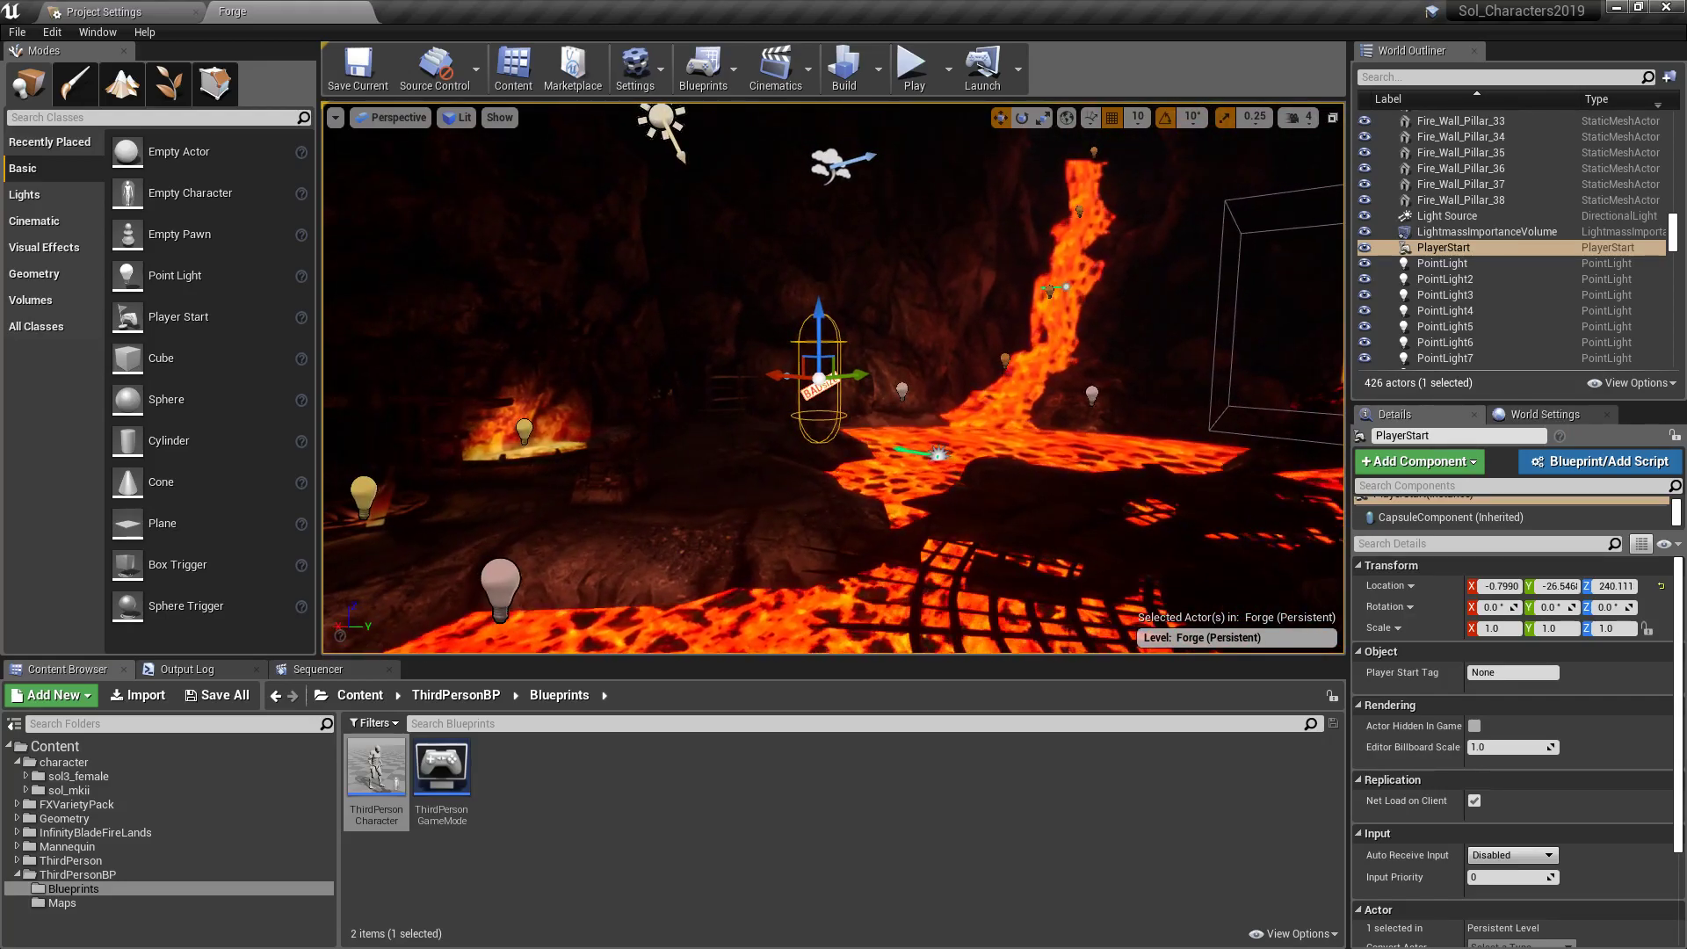
{"action": "mouse_move", "coordinate": [849, 426]}
{"action": "right_mouse_down"}
{"action": "mouse_move", "coordinate": [849, 264]}
{"action": "mouse_move", "coordinate": [849, 349]}
{"action": "mouse_move", "coordinate": [817, 434]}
{"action": "right_mouse_up"}
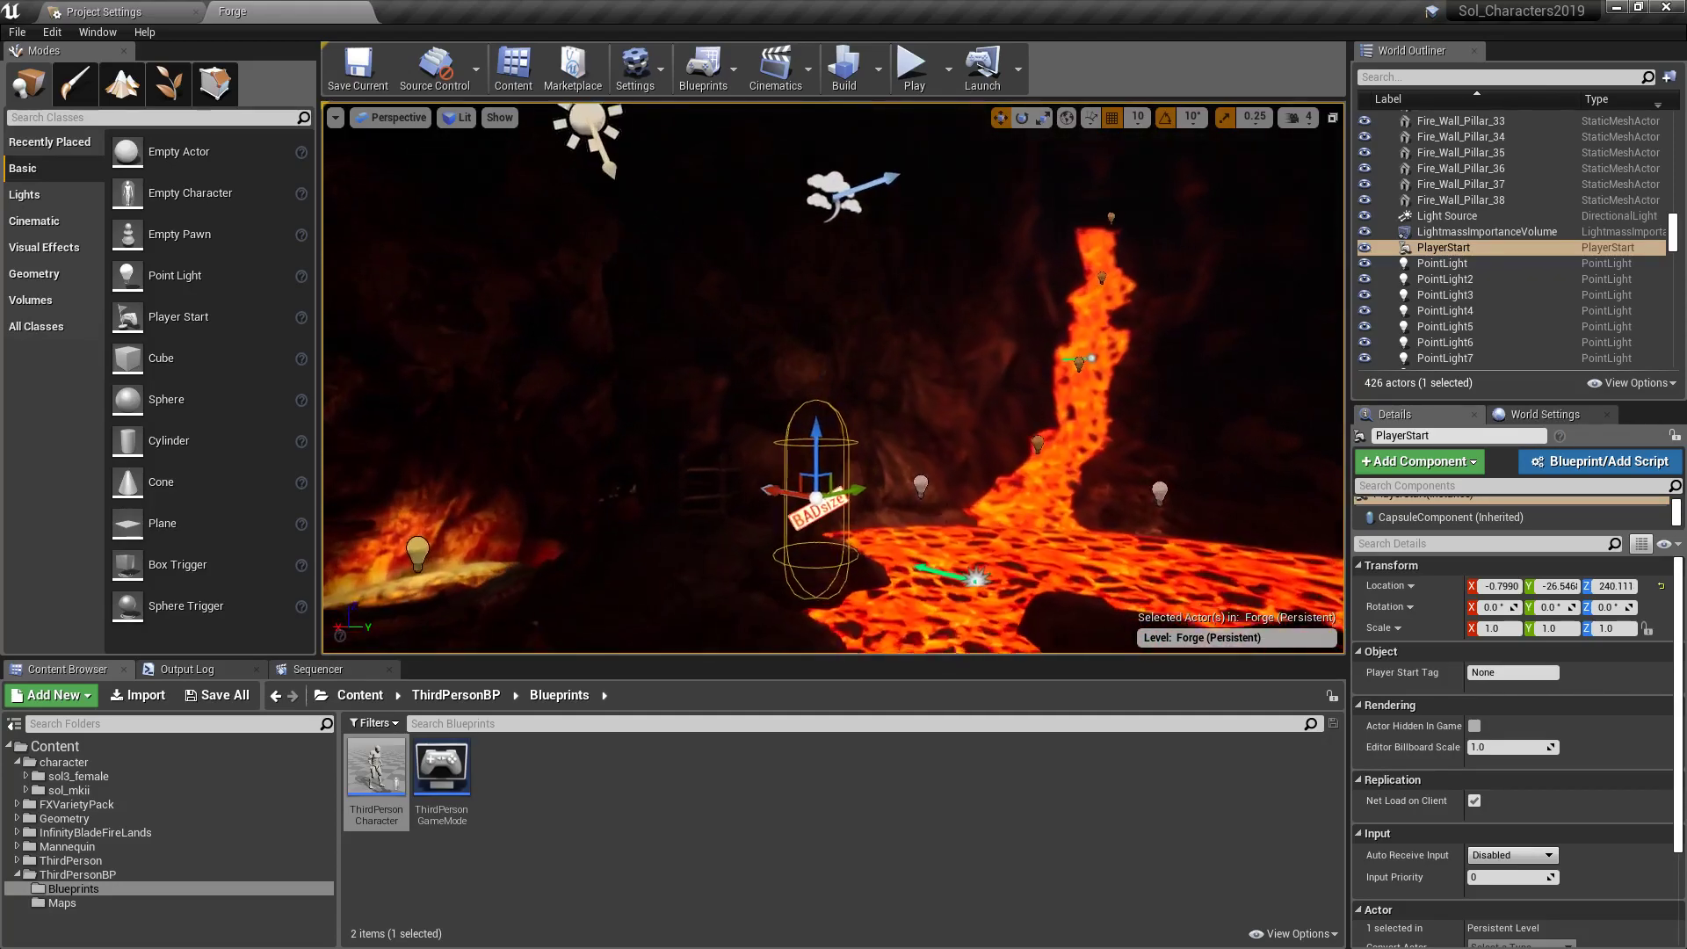
{"action": "left_click", "coordinate": [1453, 247]}
{"action": "right_click_drag", "start_coordinate": [665, 477], "coordinate": [1036, 497]}
{"action": "left_click_drag", "start_coordinate": [638, 464], "coordinate": [886, 455]}
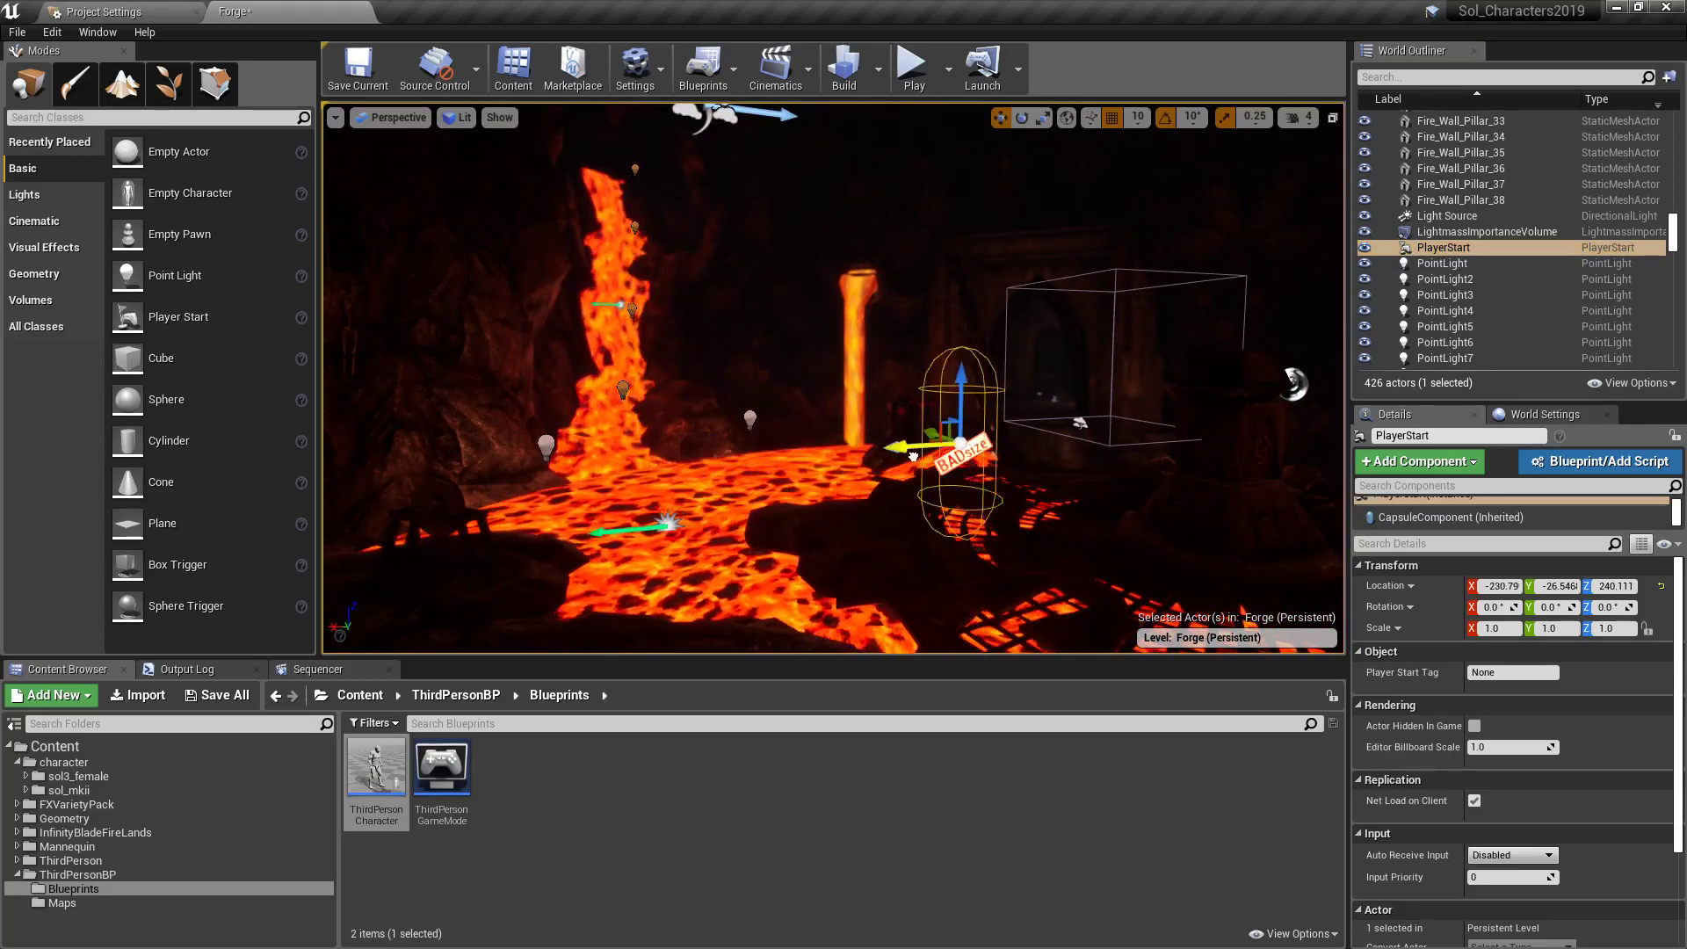
{"action": "right_click_drag", "start_coordinate": [885, 455], "coordinate": [1186, 452]}
{"action": "key", "text": "w"}
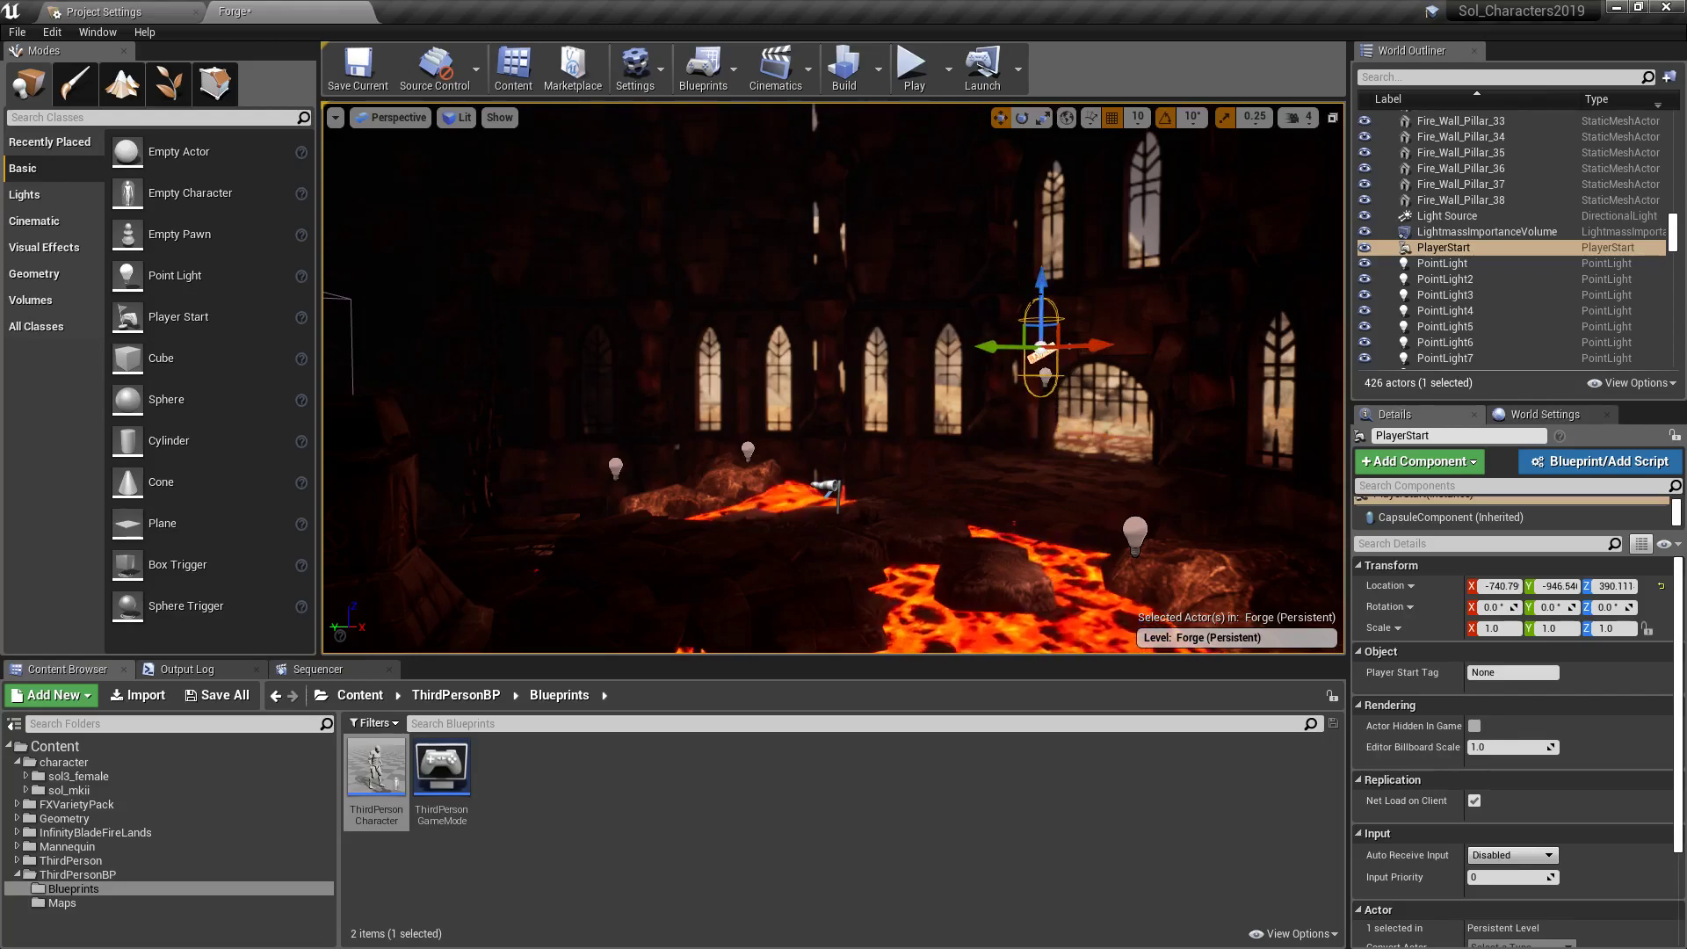
Move the PlayerStart in front of the arched doorway at about X -971, Y -1217 and lower it to Z 200.
{"action": "right_click_drag", "start_coordinate": [835, 378], "coordinate": [877, 324]}
{"action": "key", "text": "w"}
{"action": "key", "text": "s"}
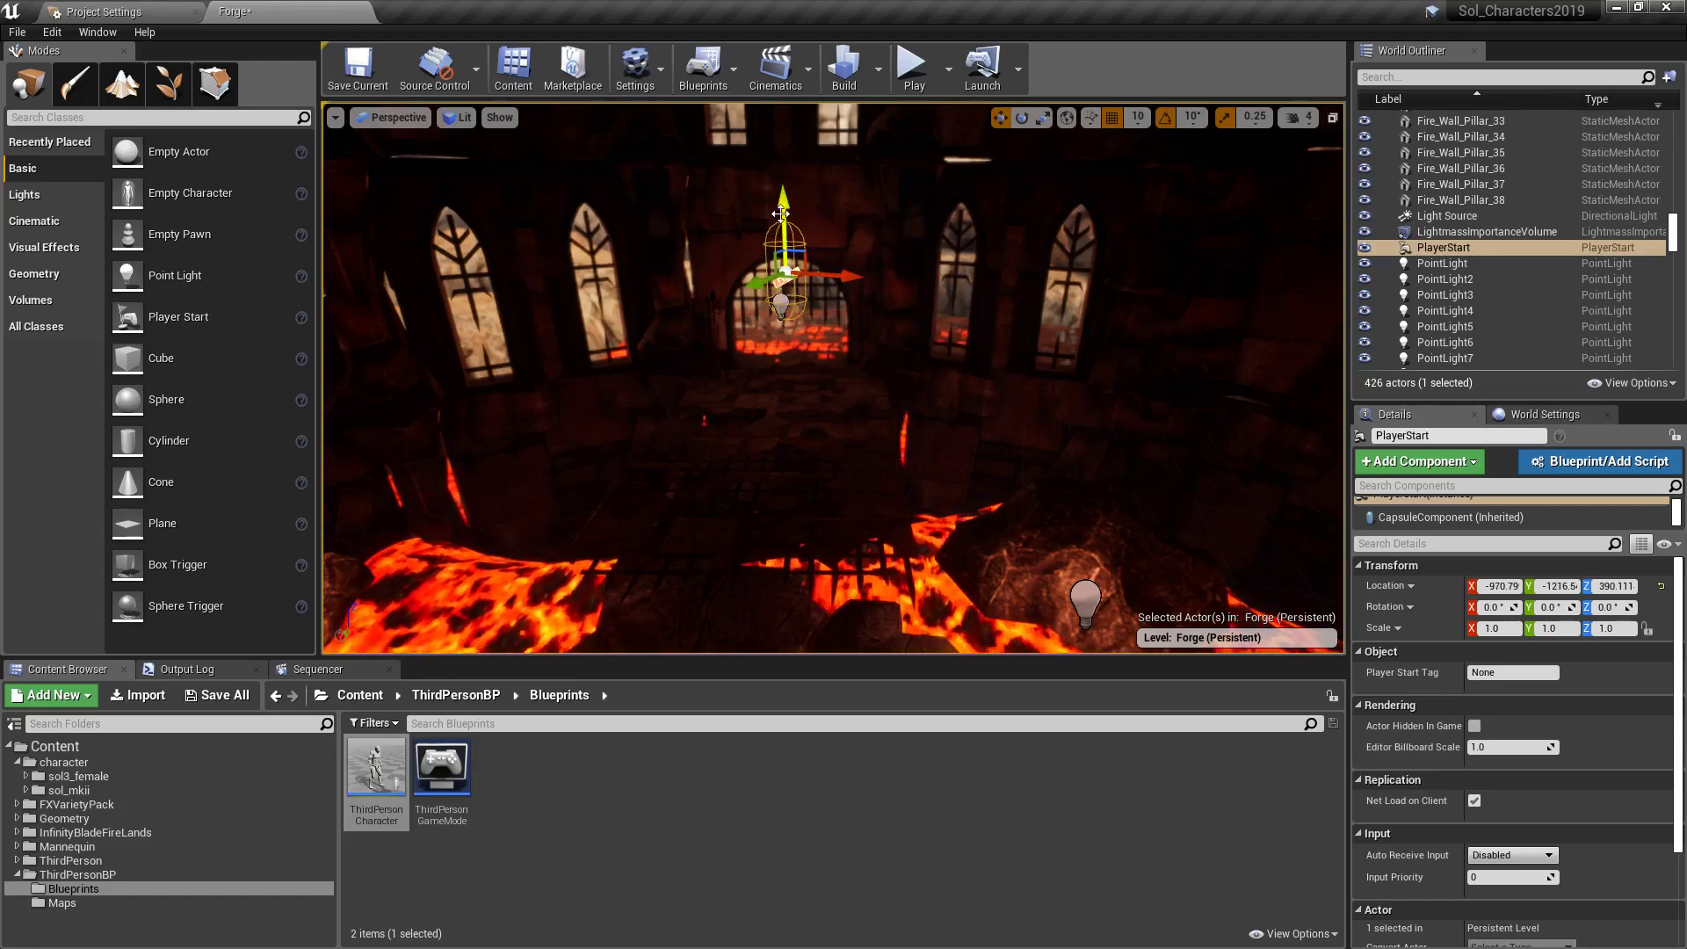
{"action": "key", "text": "w"}
{"action": "mouse_move", "coordinate": [835, 378]}
{"action": "right_mouse_down"}
{"action": "mouse_move", "coordinate": [614, 333]}
{"action": "mouse_move", "coordinate": [527, 405]}
{"action": "mouse_move", "coordinate": [421, 352]}
{"action": "mouse_move", "coordinate": [833, 378]}
{"action": "right_mouse_up"}
{"action": "key", "text": "d"}
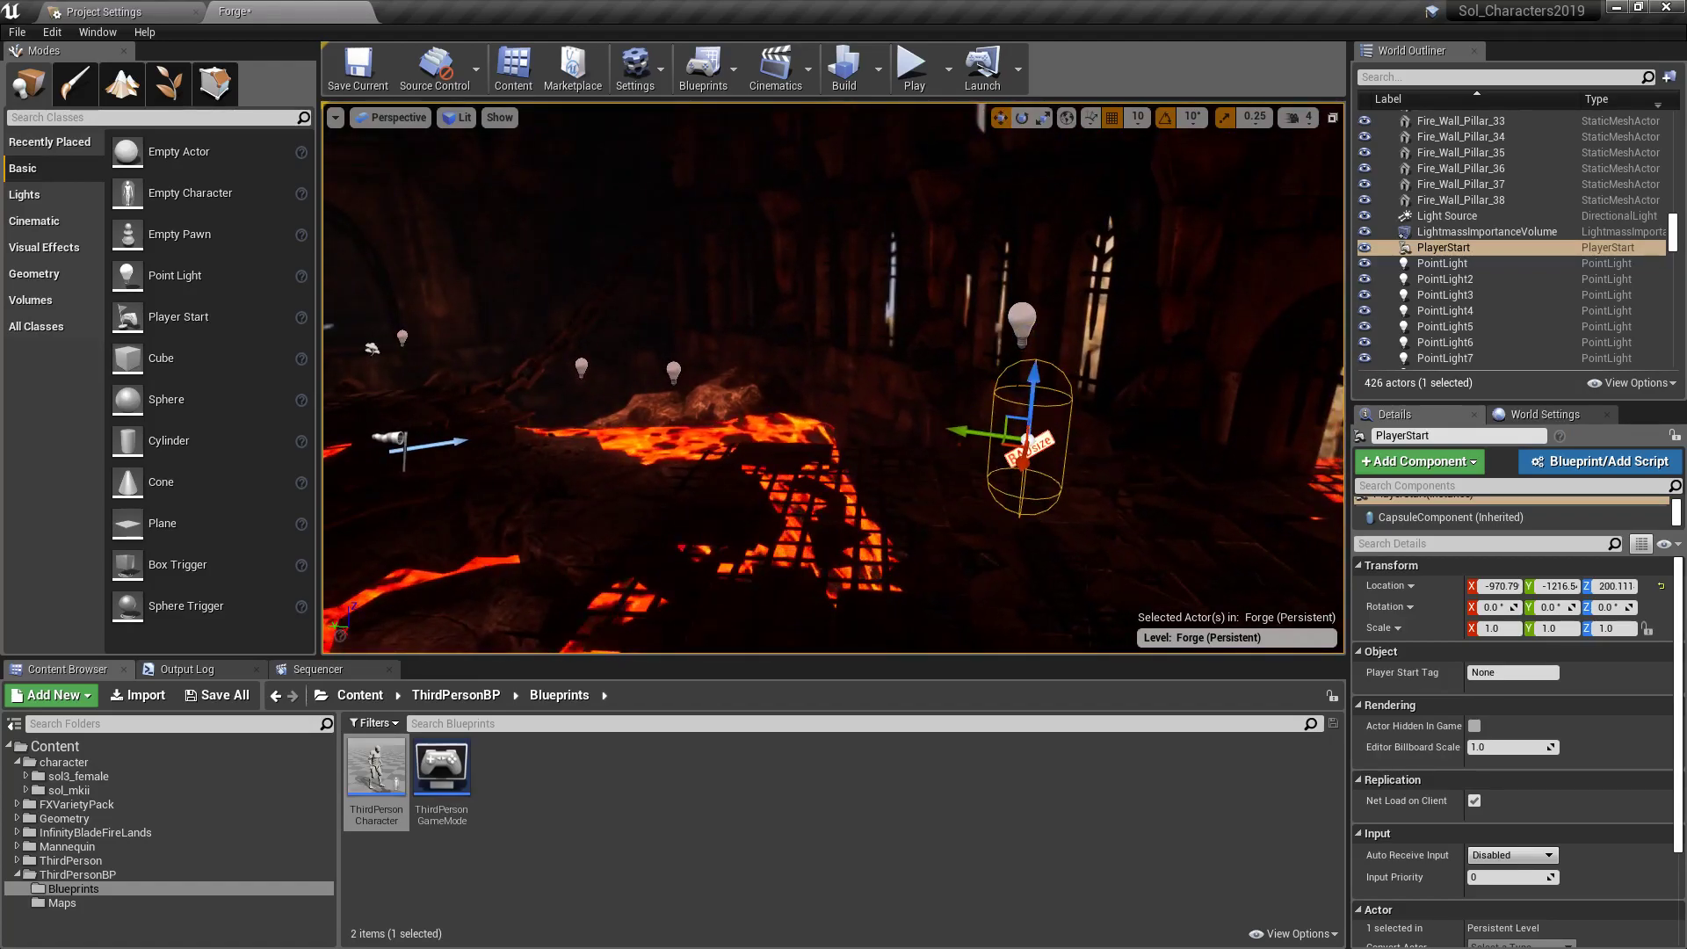
{"action": "right_click_drag", "start_coordinate": [832, 377], "coordinate": [832, 378]}
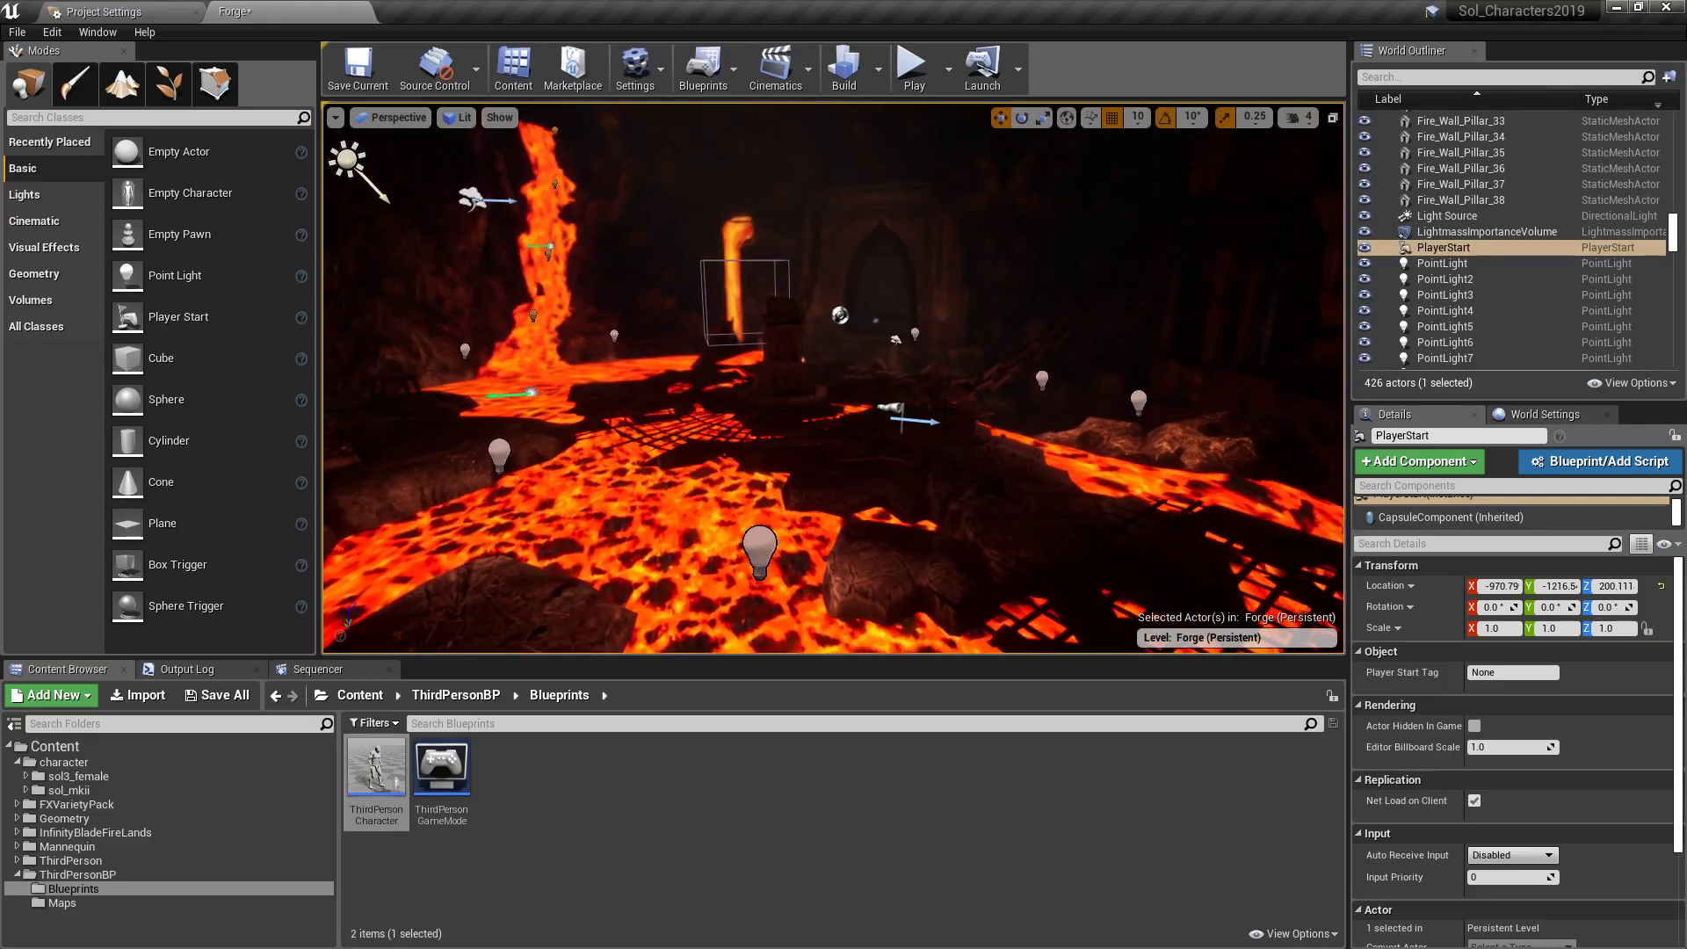
Find the SkySphere among the level's actors and set its collision preset to NoCollision.
{"action": "left_click", "coordinate": [1406, 78]}
{"action": "type", "text": "sky"}
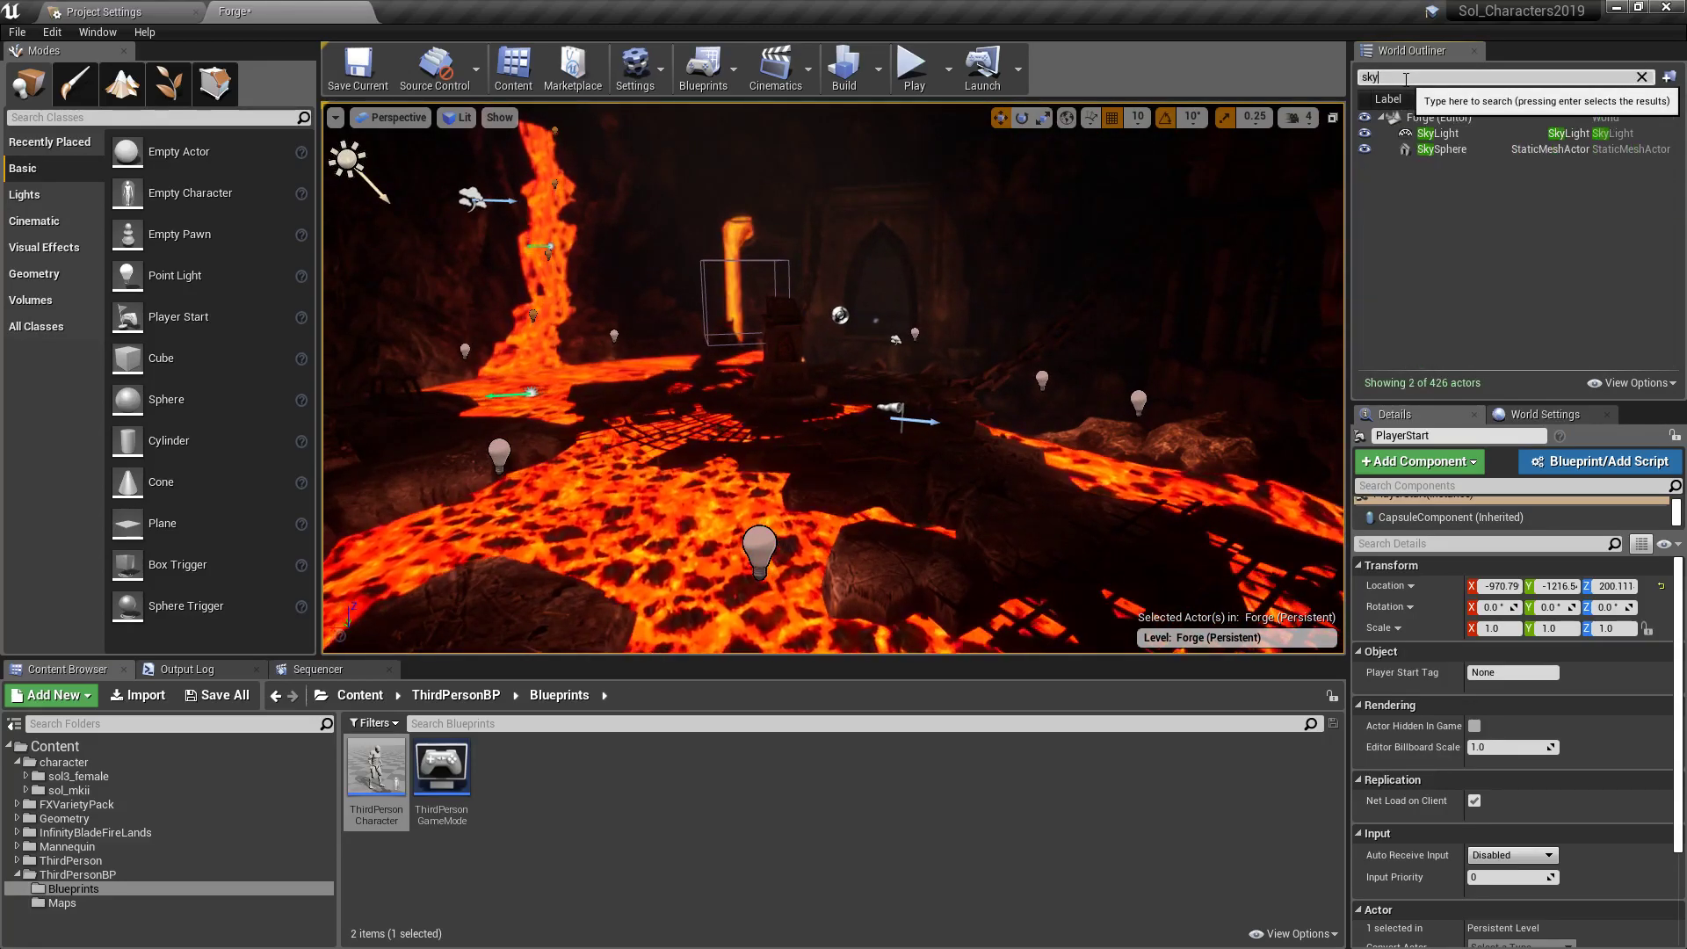
{"action": "left_click", "coordinate": [1451, 154]}
{"action": "scroll", "coordinate": [1456, 714], "scroll_direction": "down", "scroll_amount": 10}
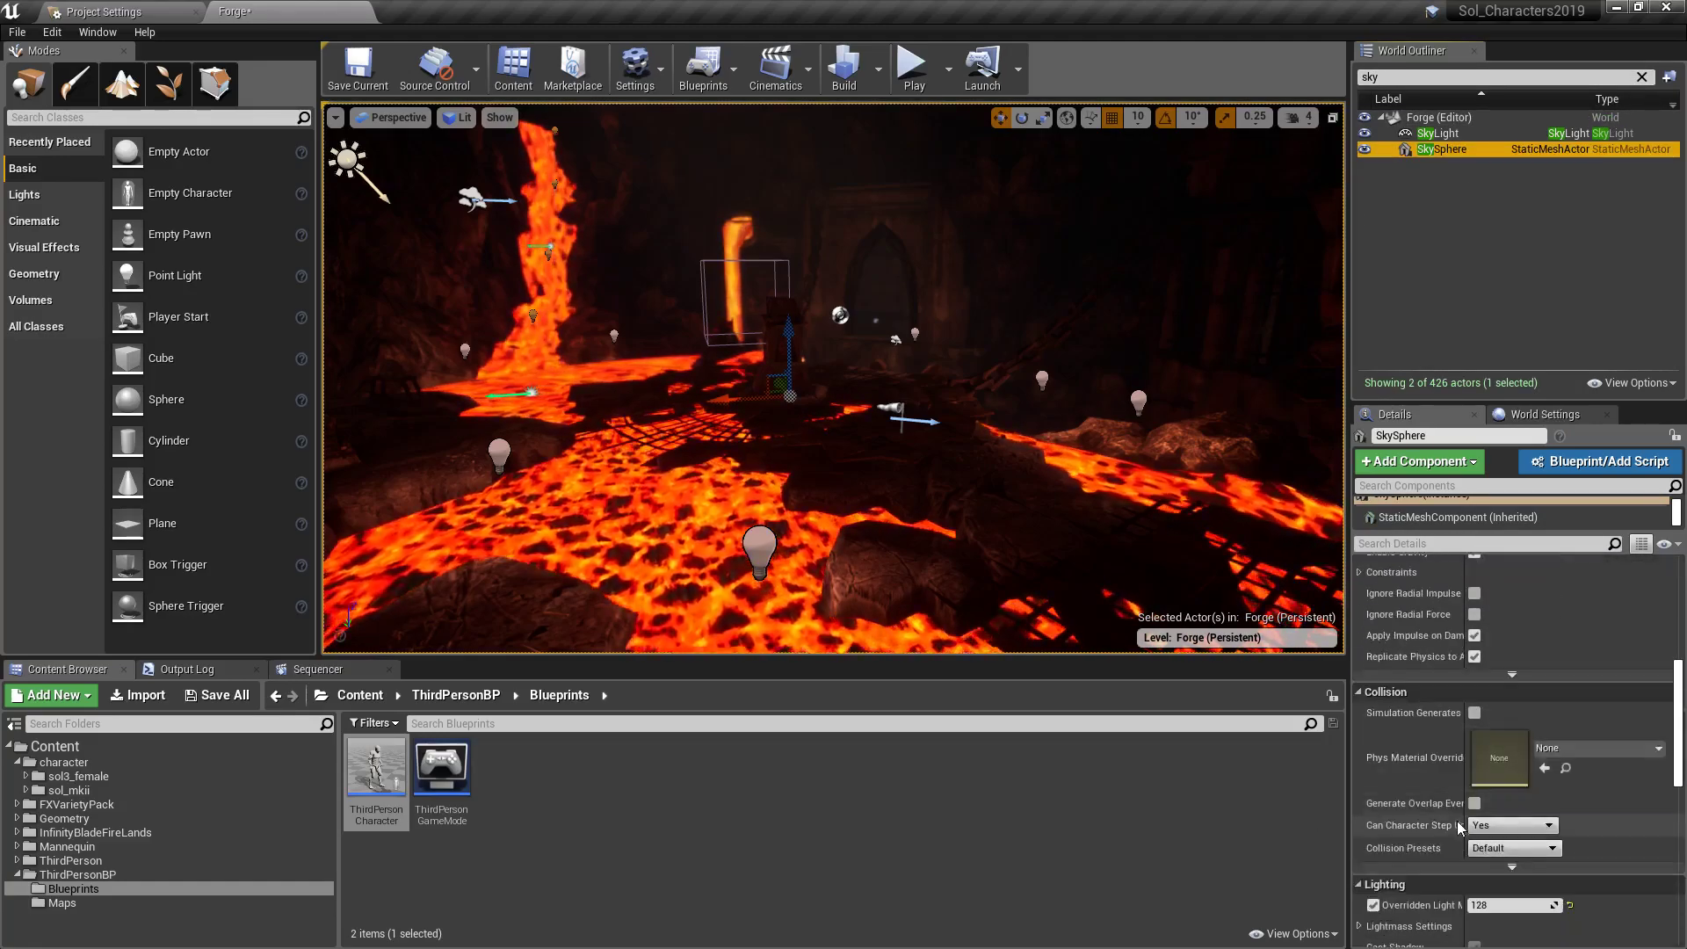
{"action": "scroll", "coordinate": [1457, 820], "scroll_direction": "down", "scroll_amount": 8}
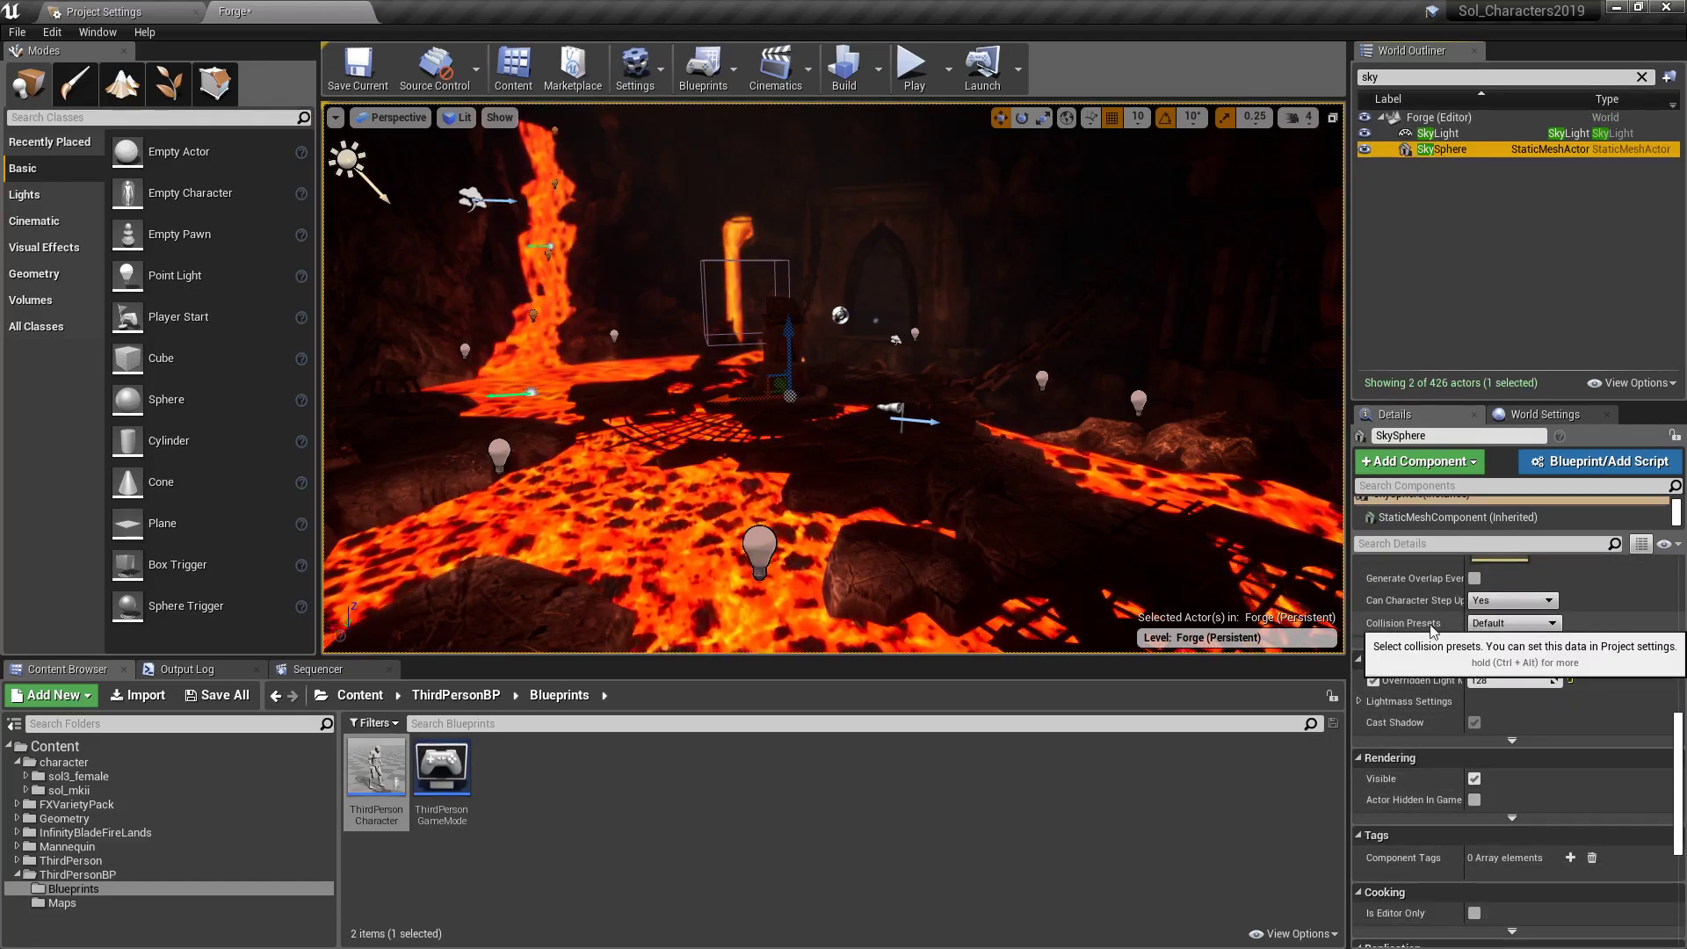
{"action": "left_click", "coordinate": [1495, 624]}
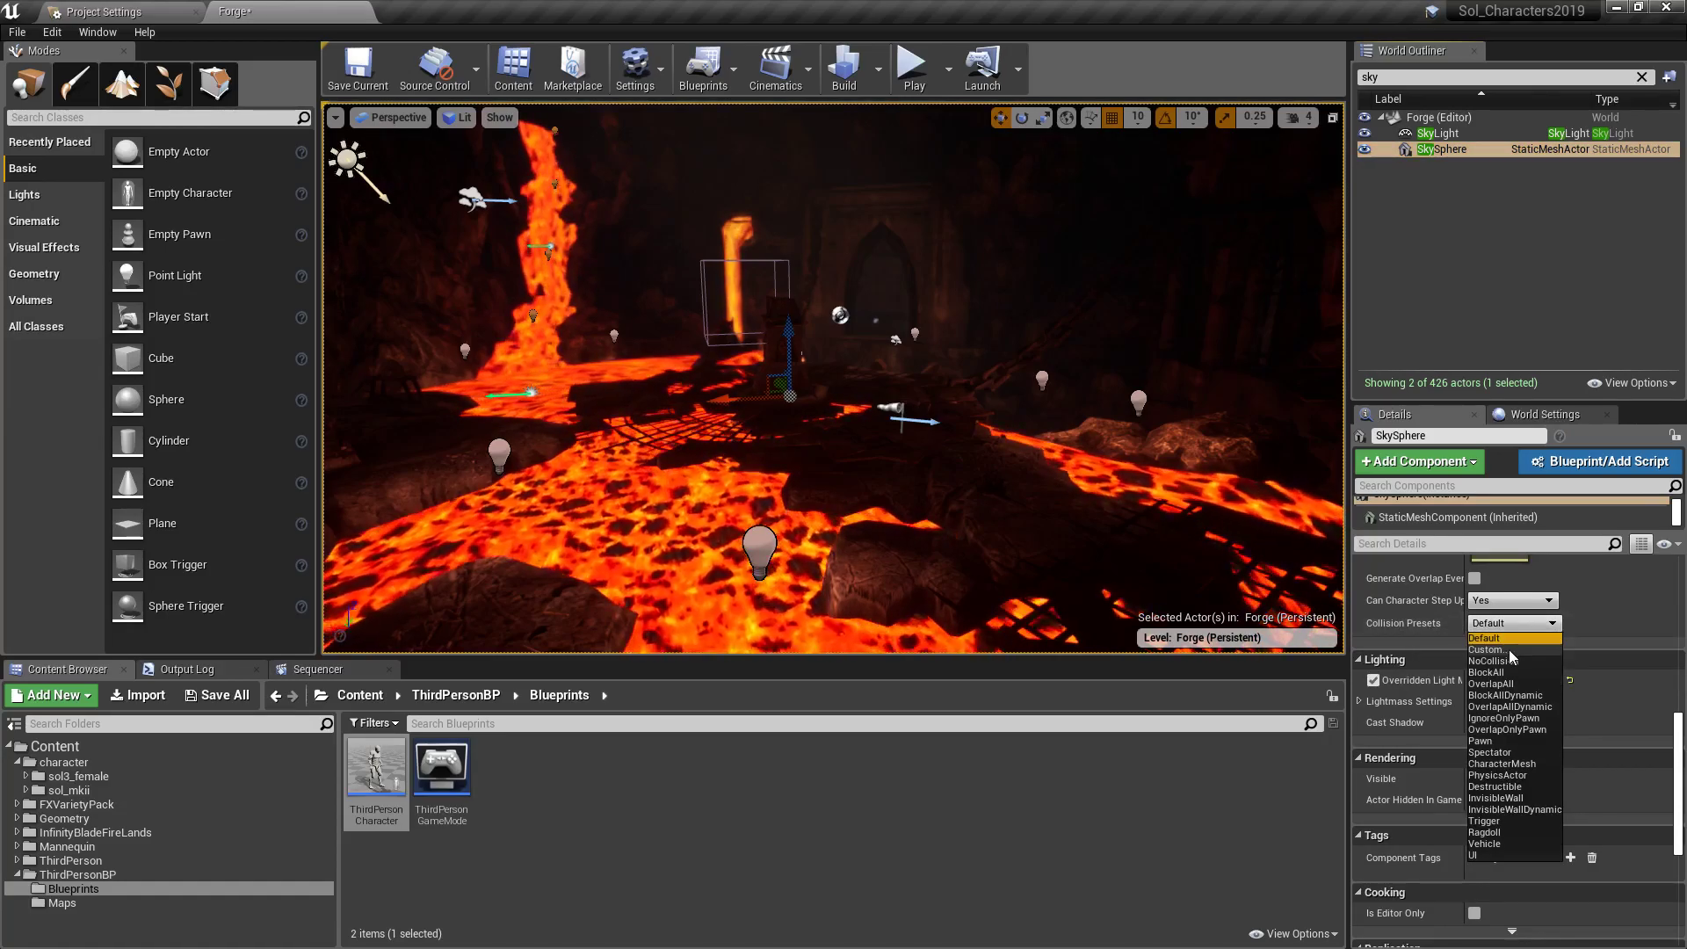
{"action": "left_click", "coordinate": [1499, 661]}
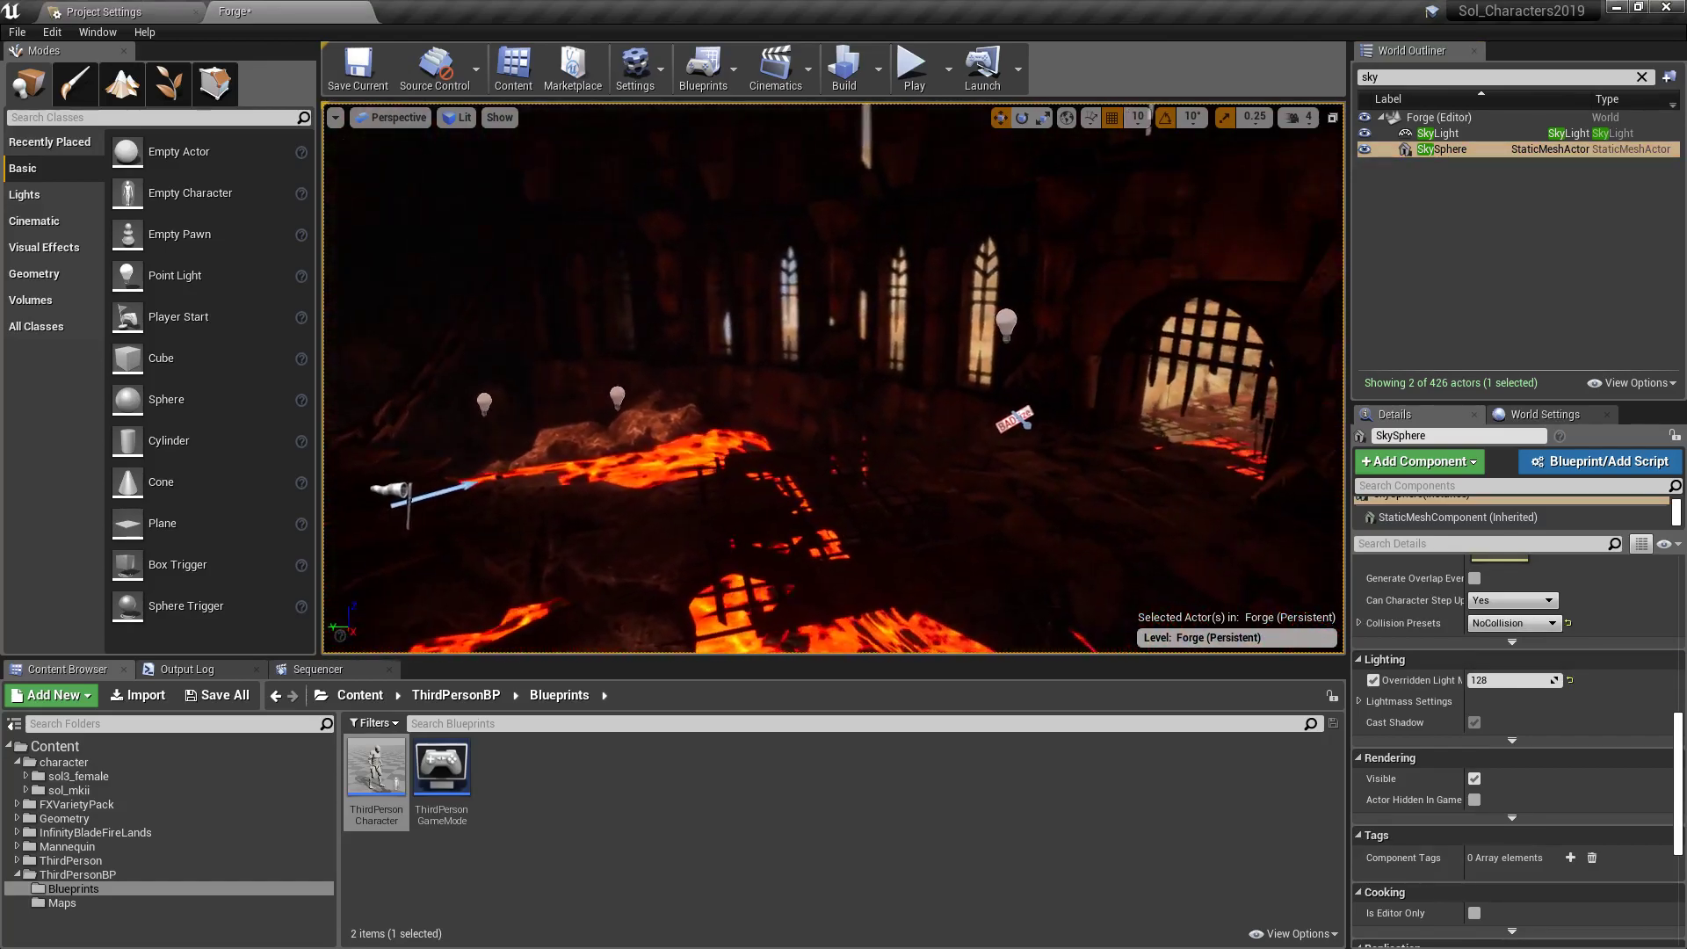
Check the PlayerStart's placement near the barred gate, review the SkySphere's details, and clear the actor search filter.
{"action": "left_click", "coordinate": [1019, 417]}
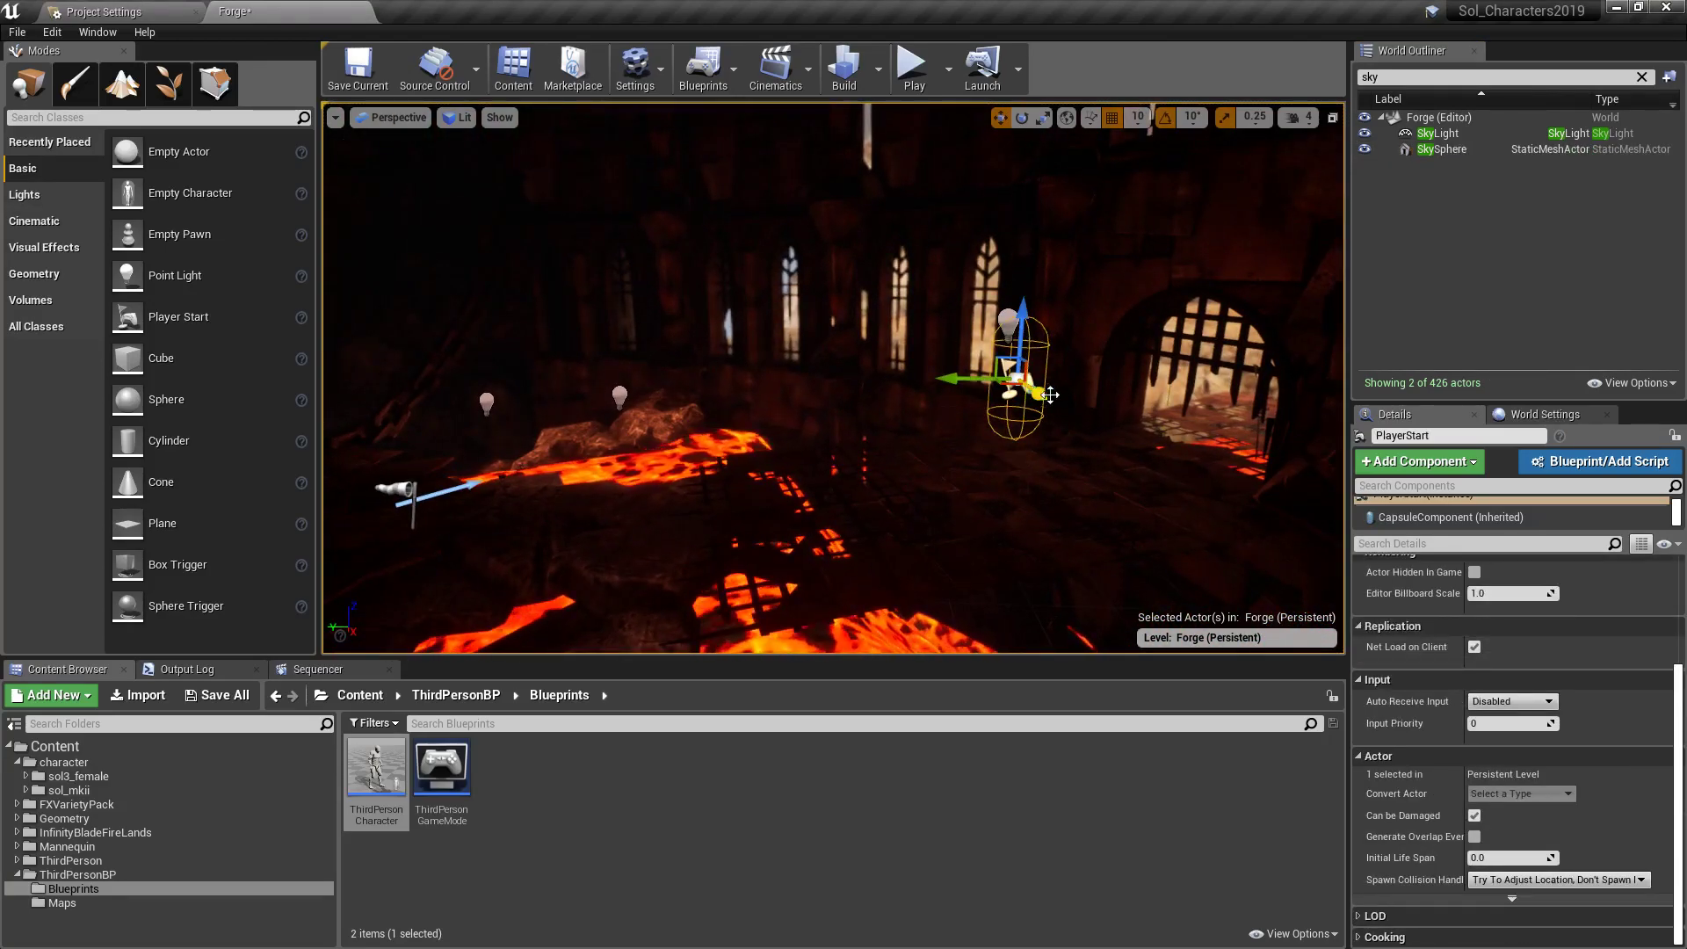
{"action": "right_click_drag", "start_coordinate": [1019, 418], "coordinate": [1024, 382]}
{"action": "key", "text": "d"}
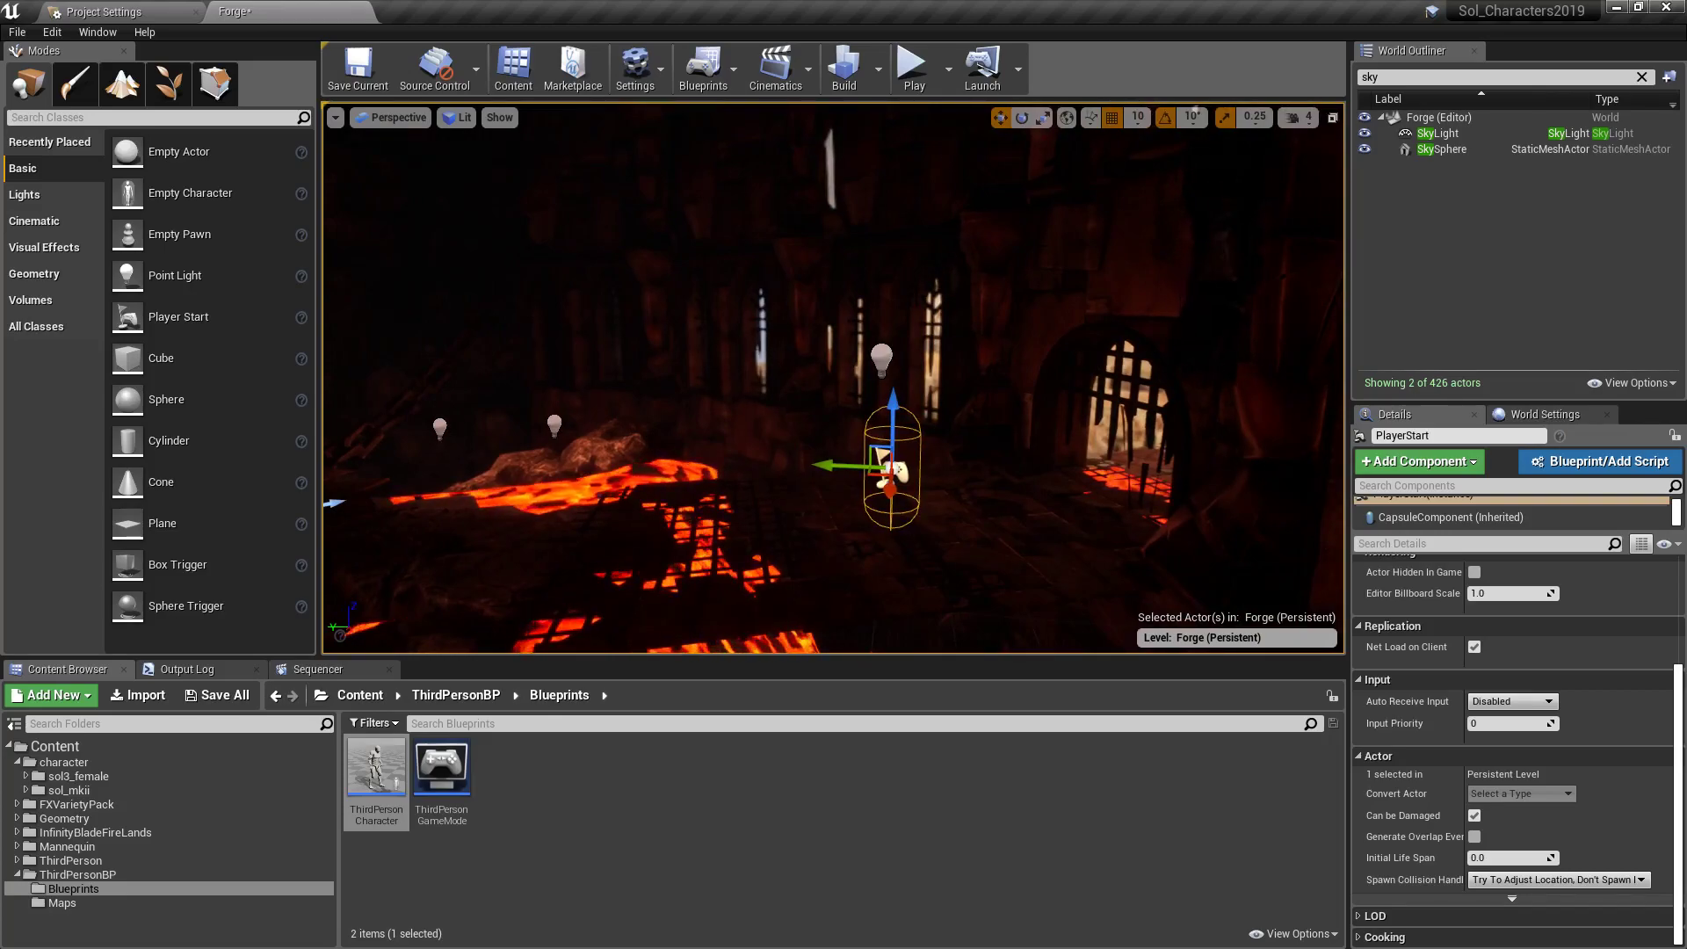
{"action": "left_click", "coordinate": [1461, 155]}
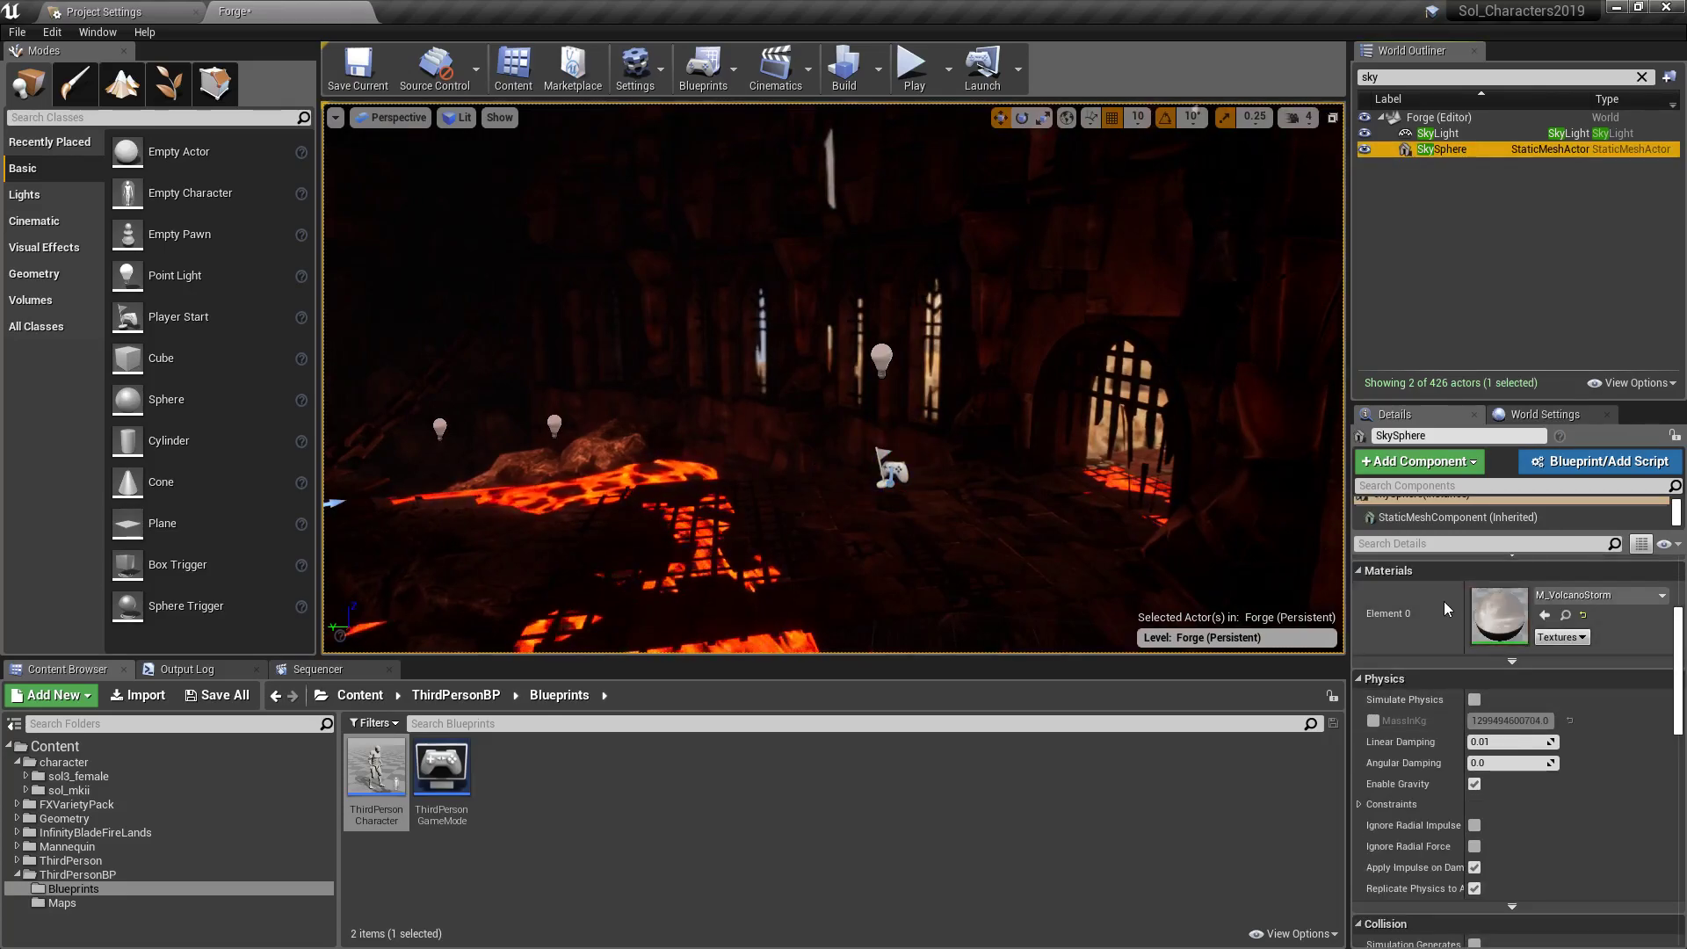
{"action": "left_click", "coordinate": [1641, 78]}
Play-test the Forge level briefly, stop the session and look over the lava hall.
{"action": "left_click", "coordinate": [911, 65]}
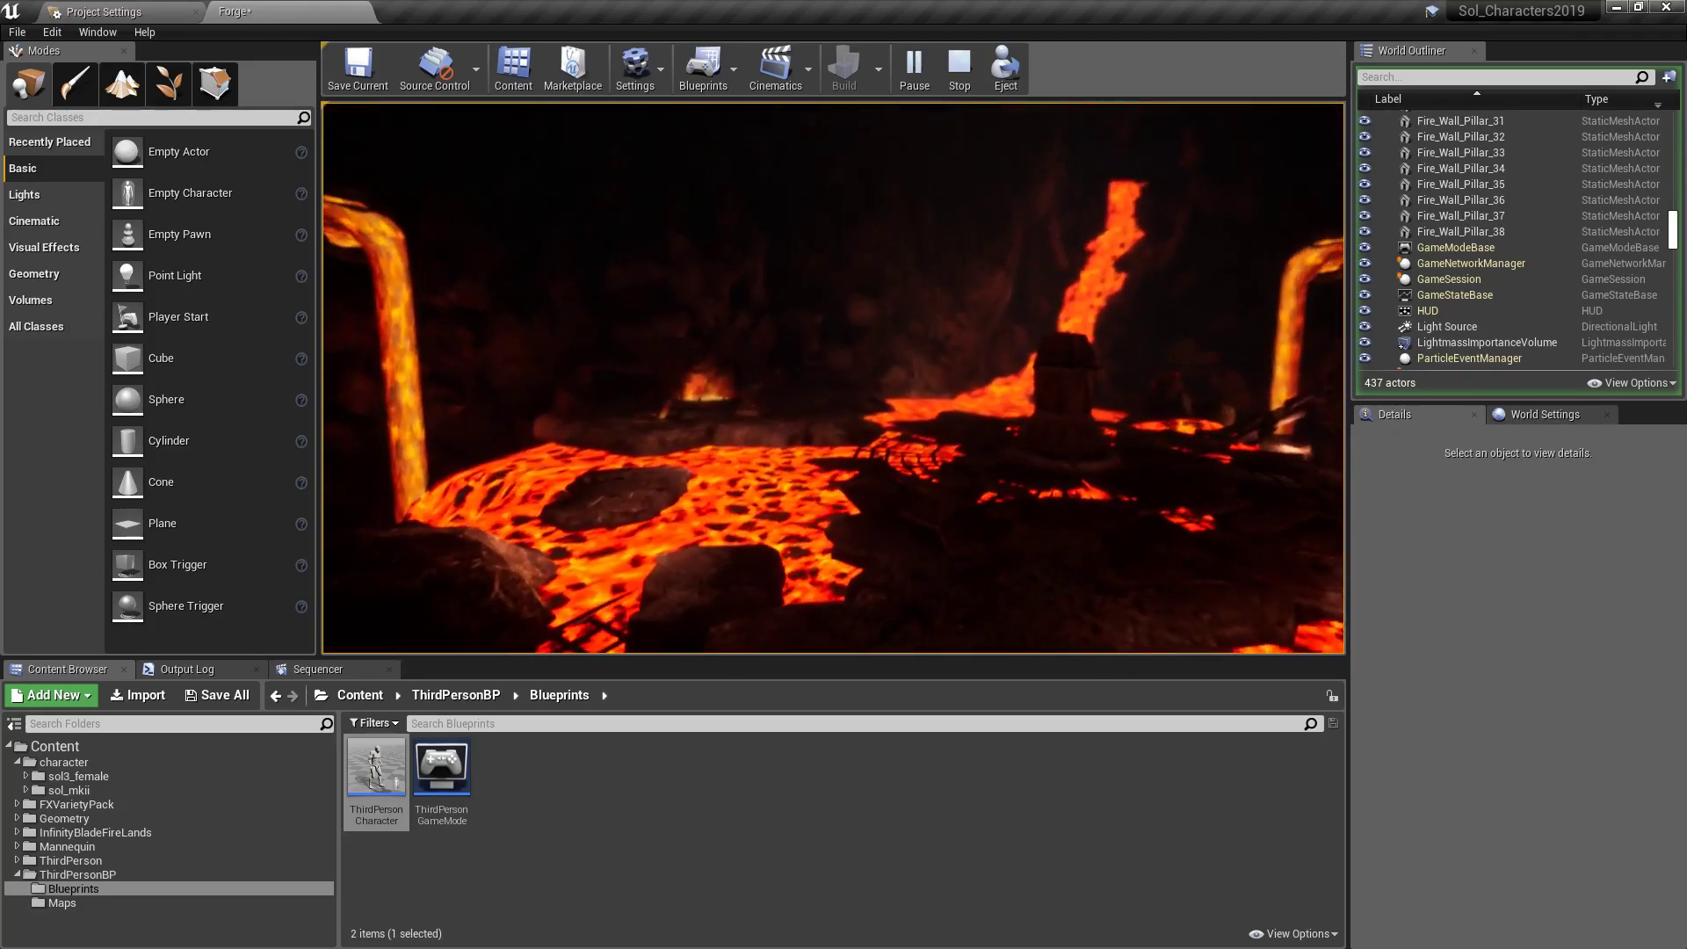
{"action": "key", "text": "Escape"}
{"action": "right_click_drag", "start_coordinate": [688, 546], "coordinate": [733, 631]}
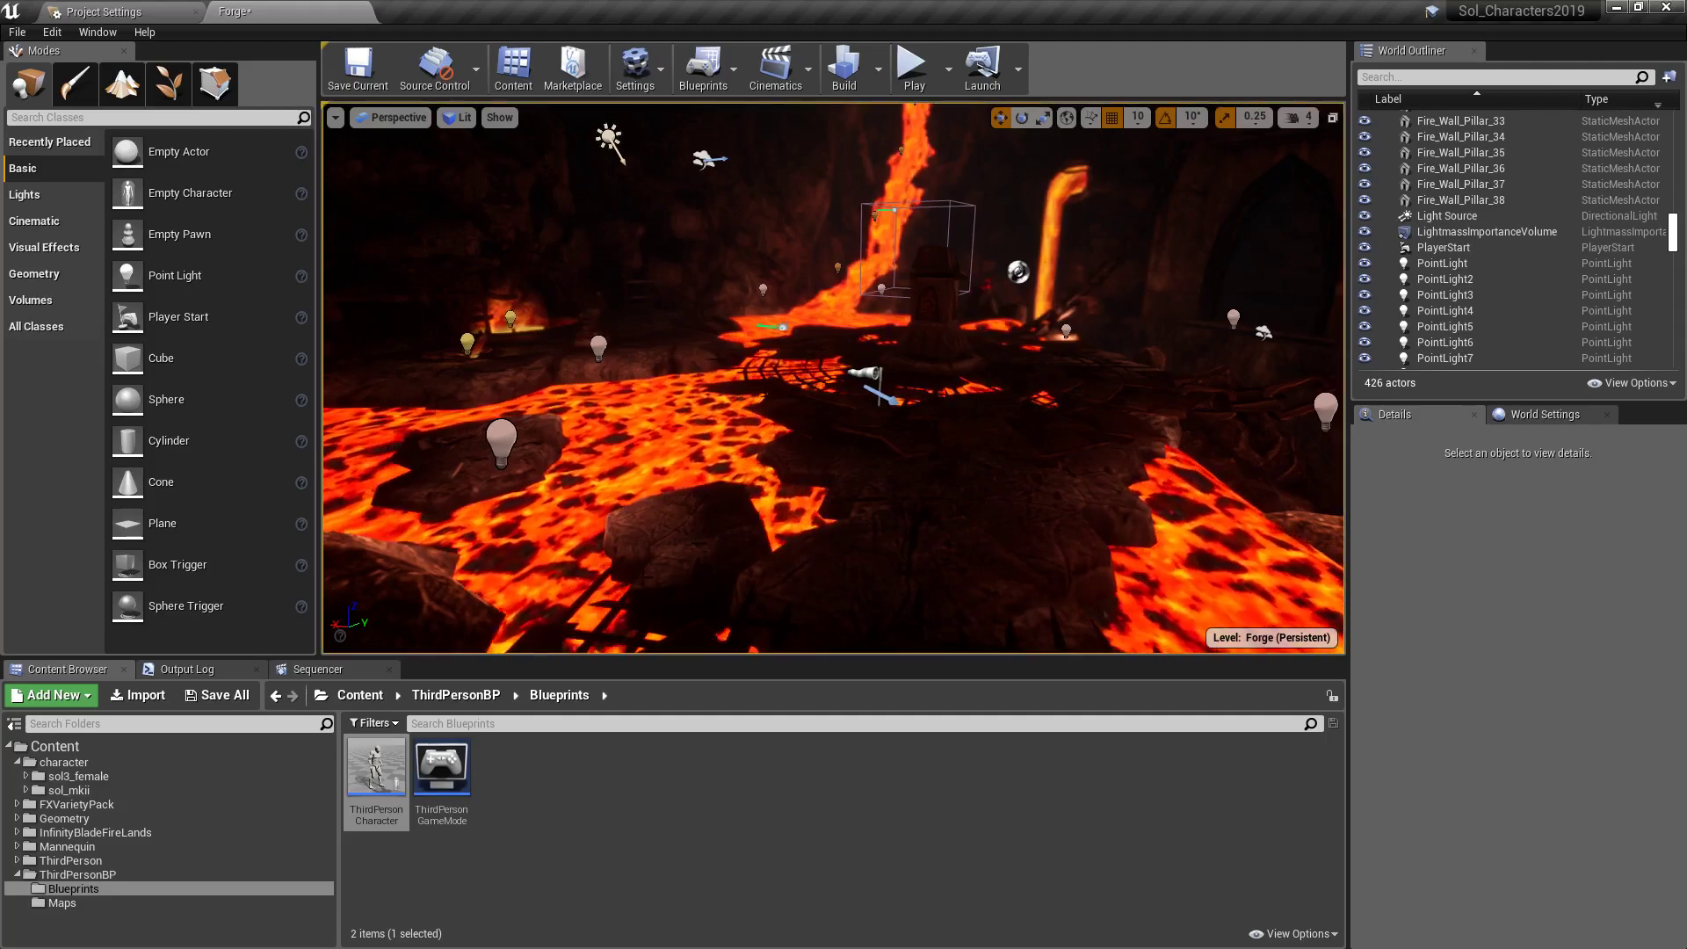
Set the project's default game mode to ThirdPersonGameMode in the Maps & Modes settings.
{"action": "left_click", "coordinate": [423, 772]}
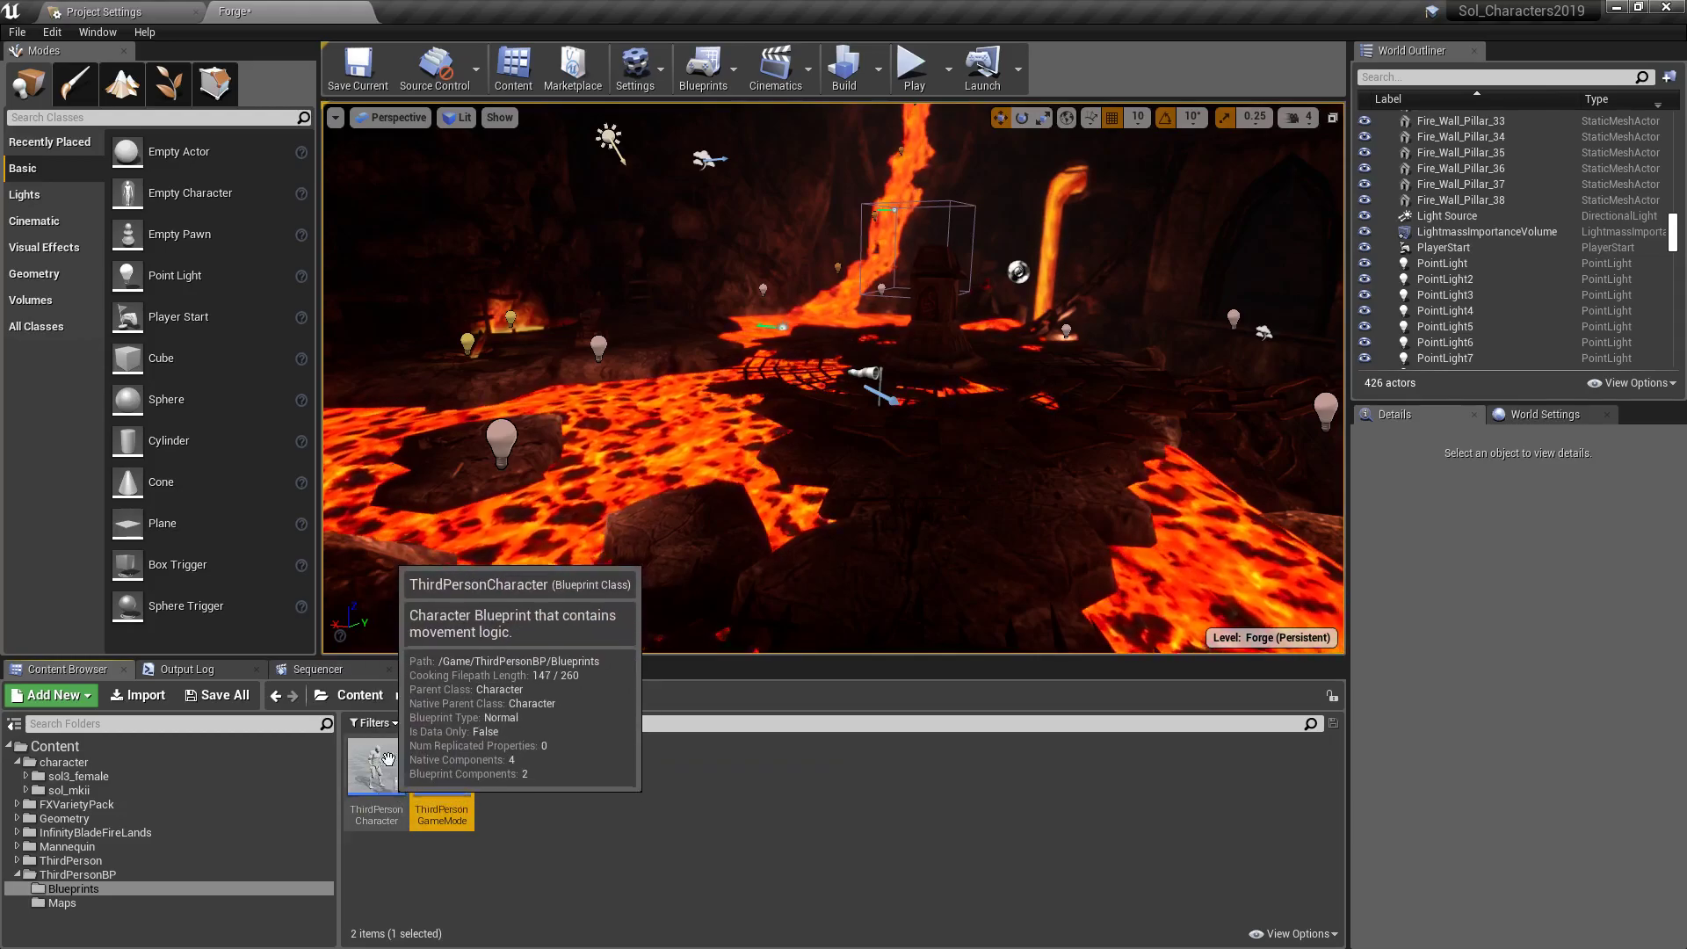
{"action": "left_click", "coordinate": [52, 32]}
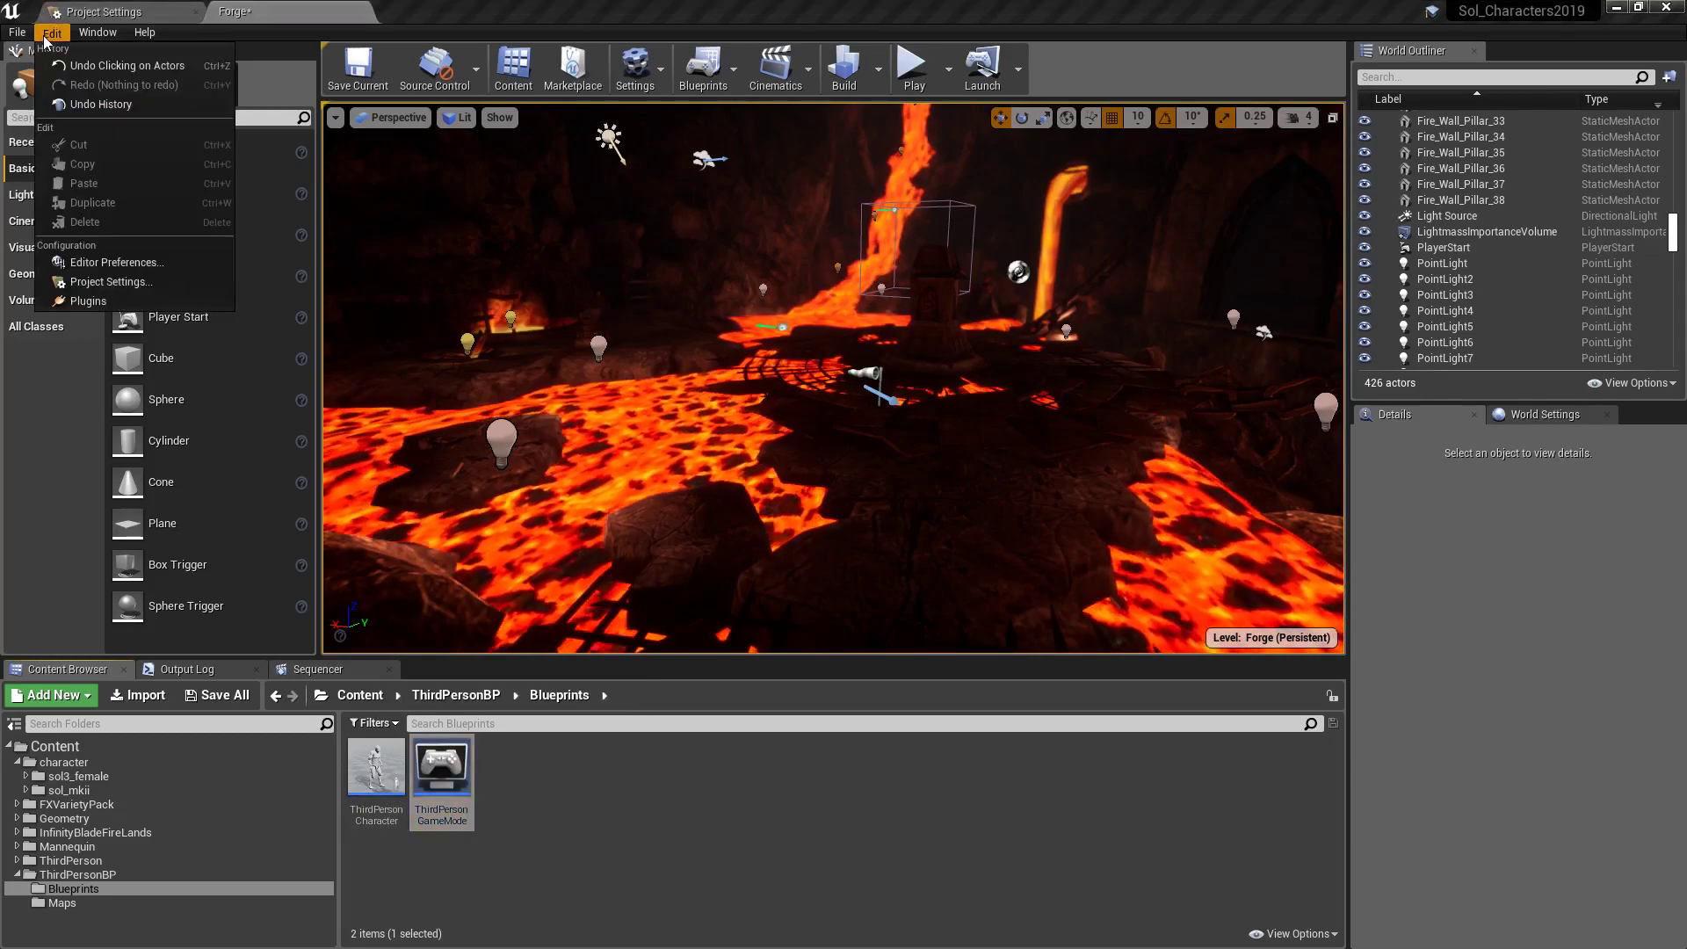
{"action": "left_click", "coordinate": [107, 279]}
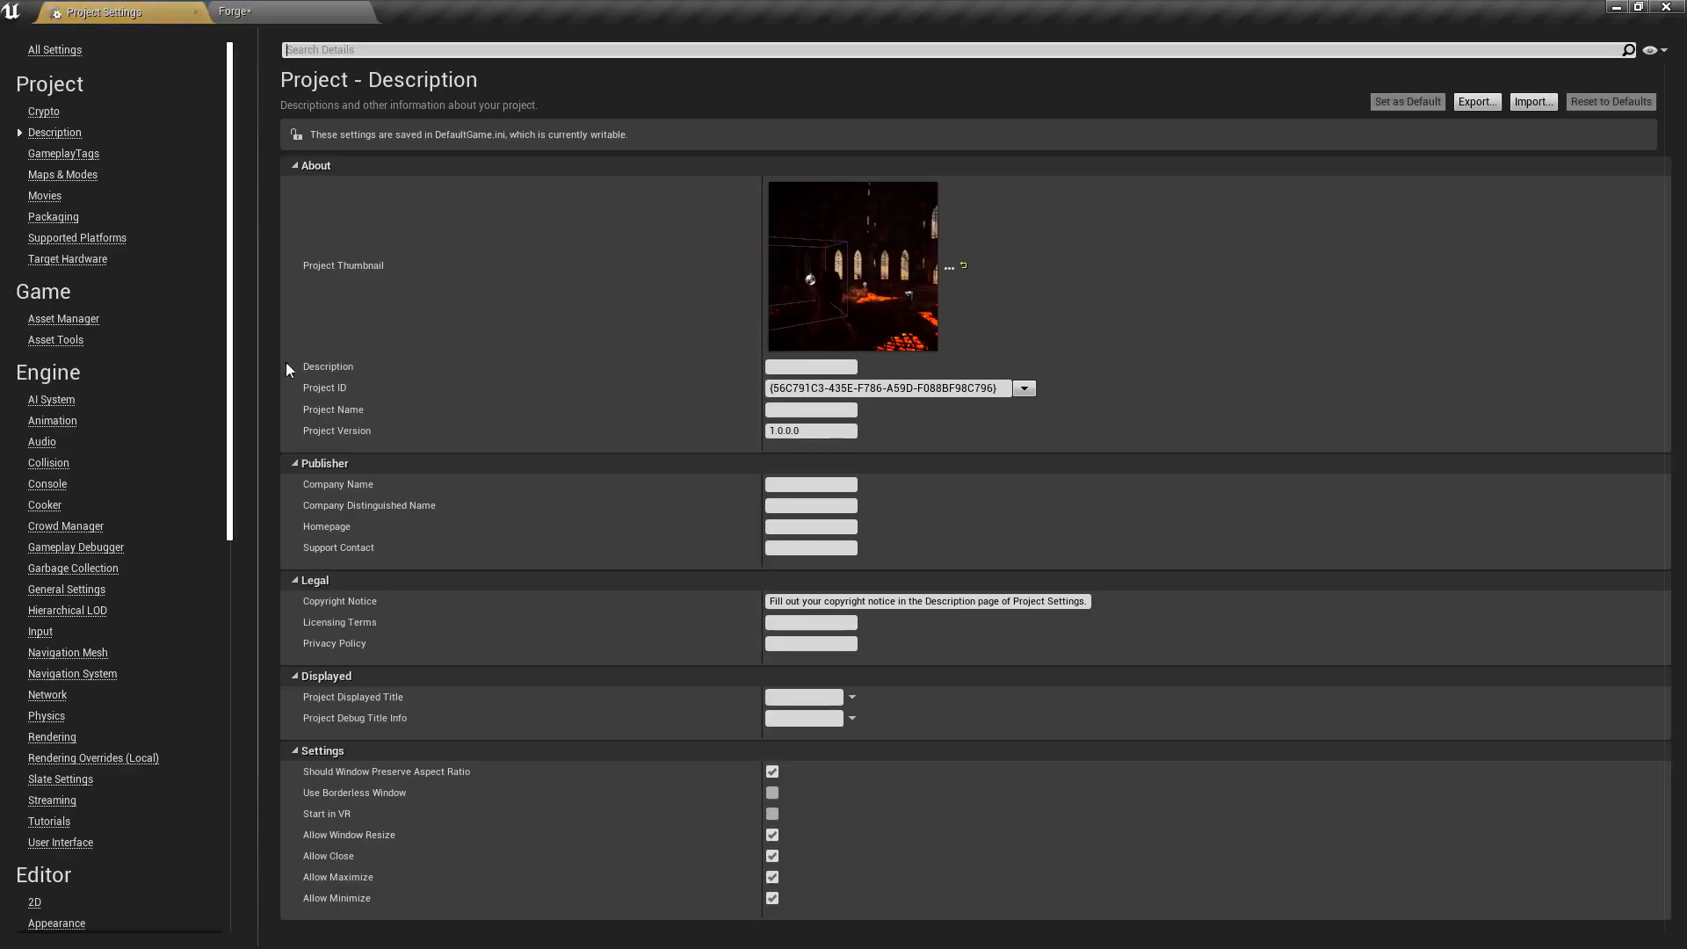
{"action": "left_click", "coordinate": [65, 174]}
{"action": "left_click", "coordinate": [795, 188]}
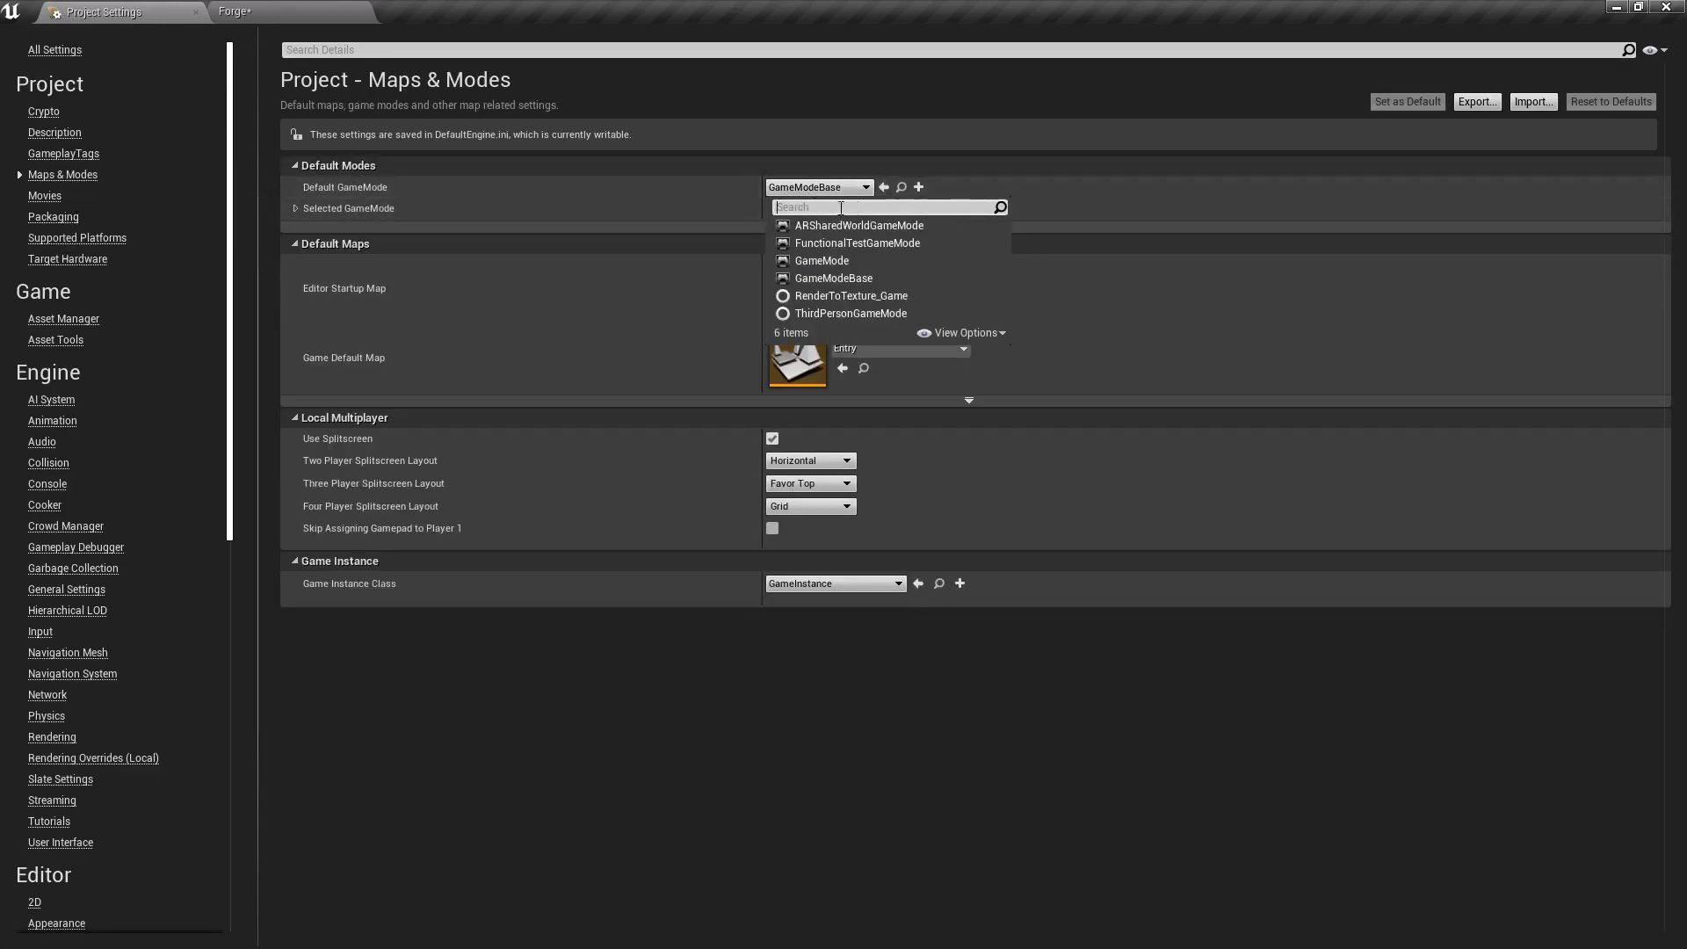
{"action": "left_click", "coordinate": [829, 313]}
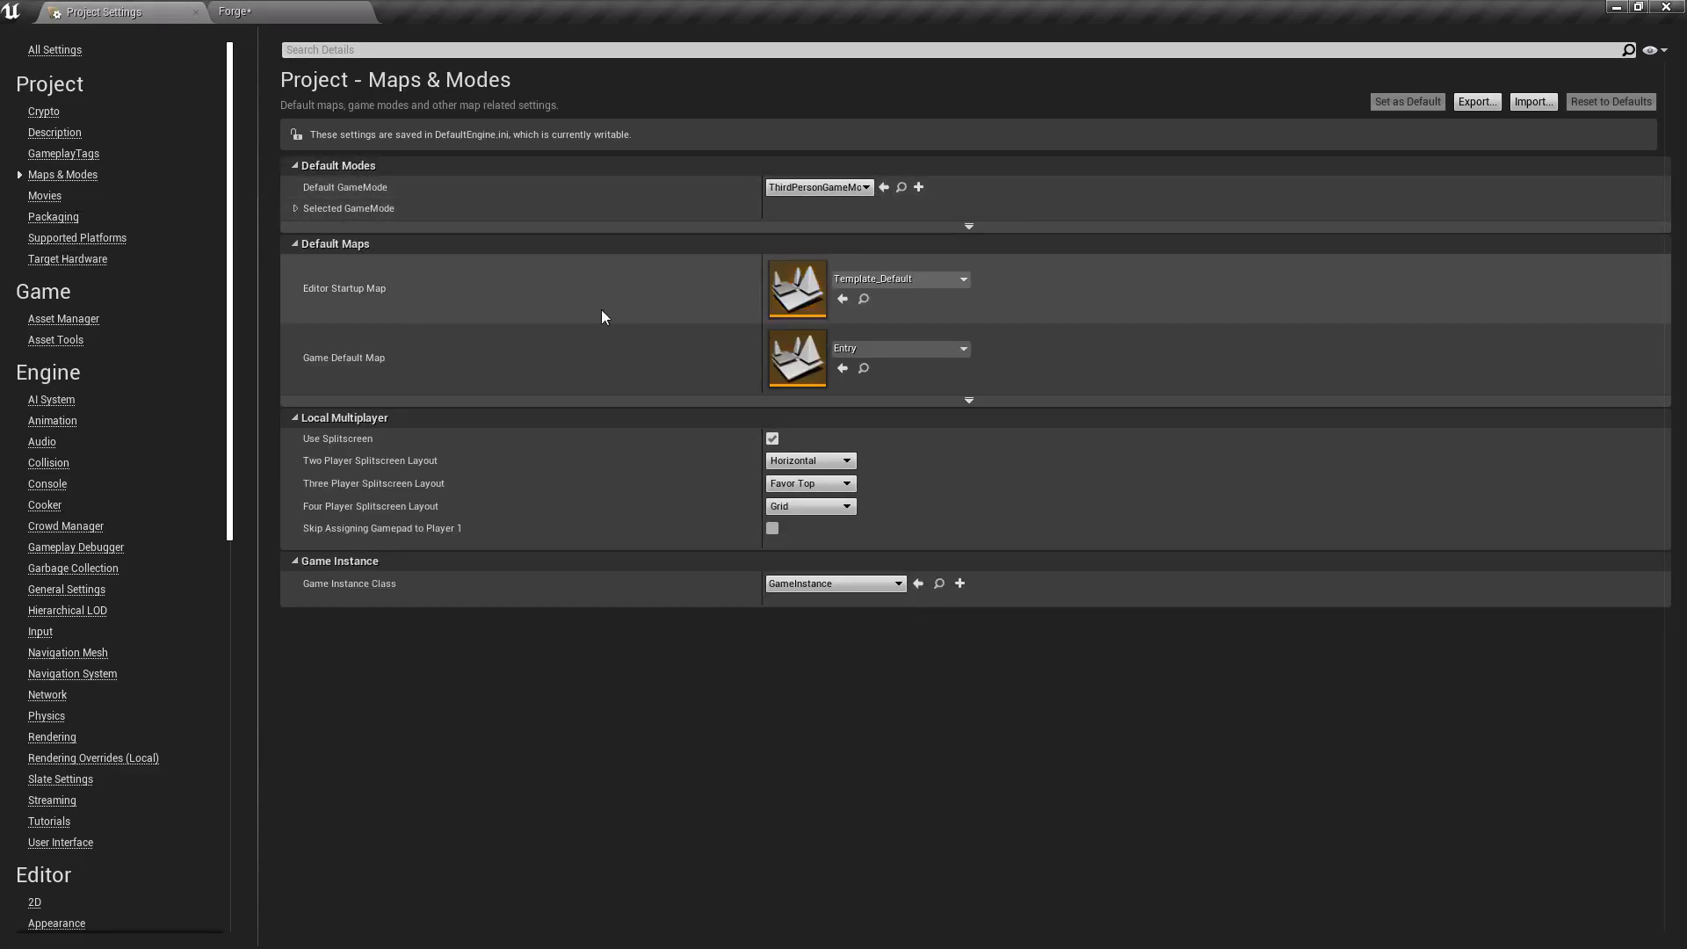
Set both the editor startup map and the game default map to Forge, and close the project settings.
{"action": "left_click", "coordinate": [879, 283]}
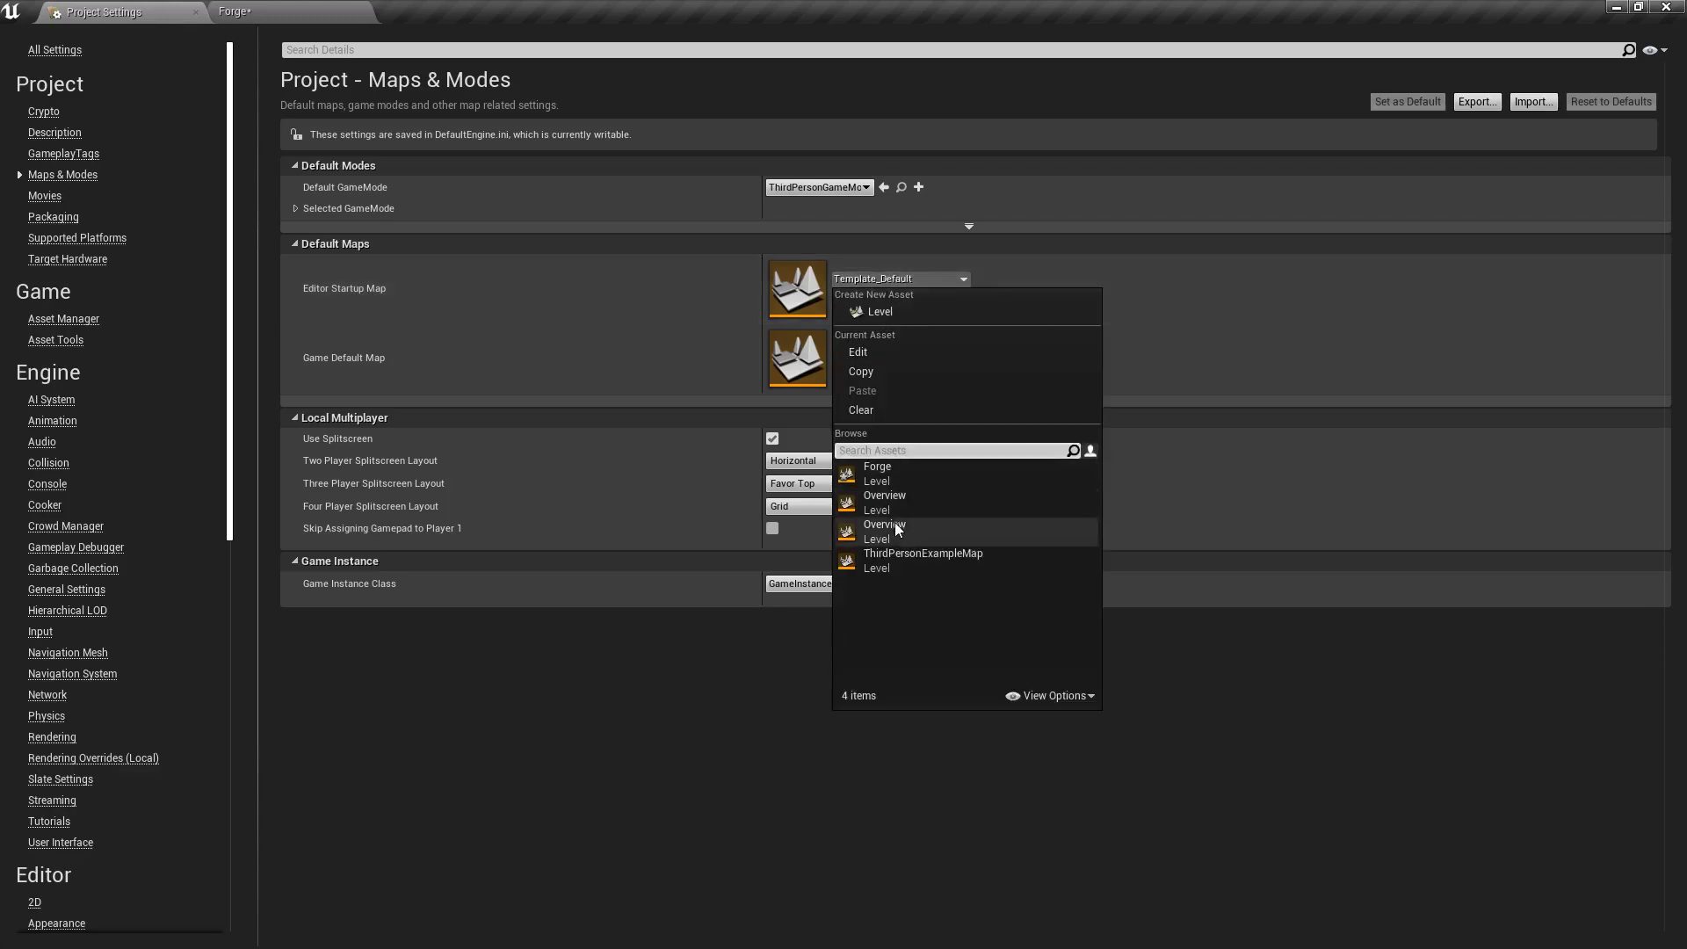
{"action": "left_click", "coordinate": [893, 476]}
{"action": "left_click", "coordinate": [887, 349]}
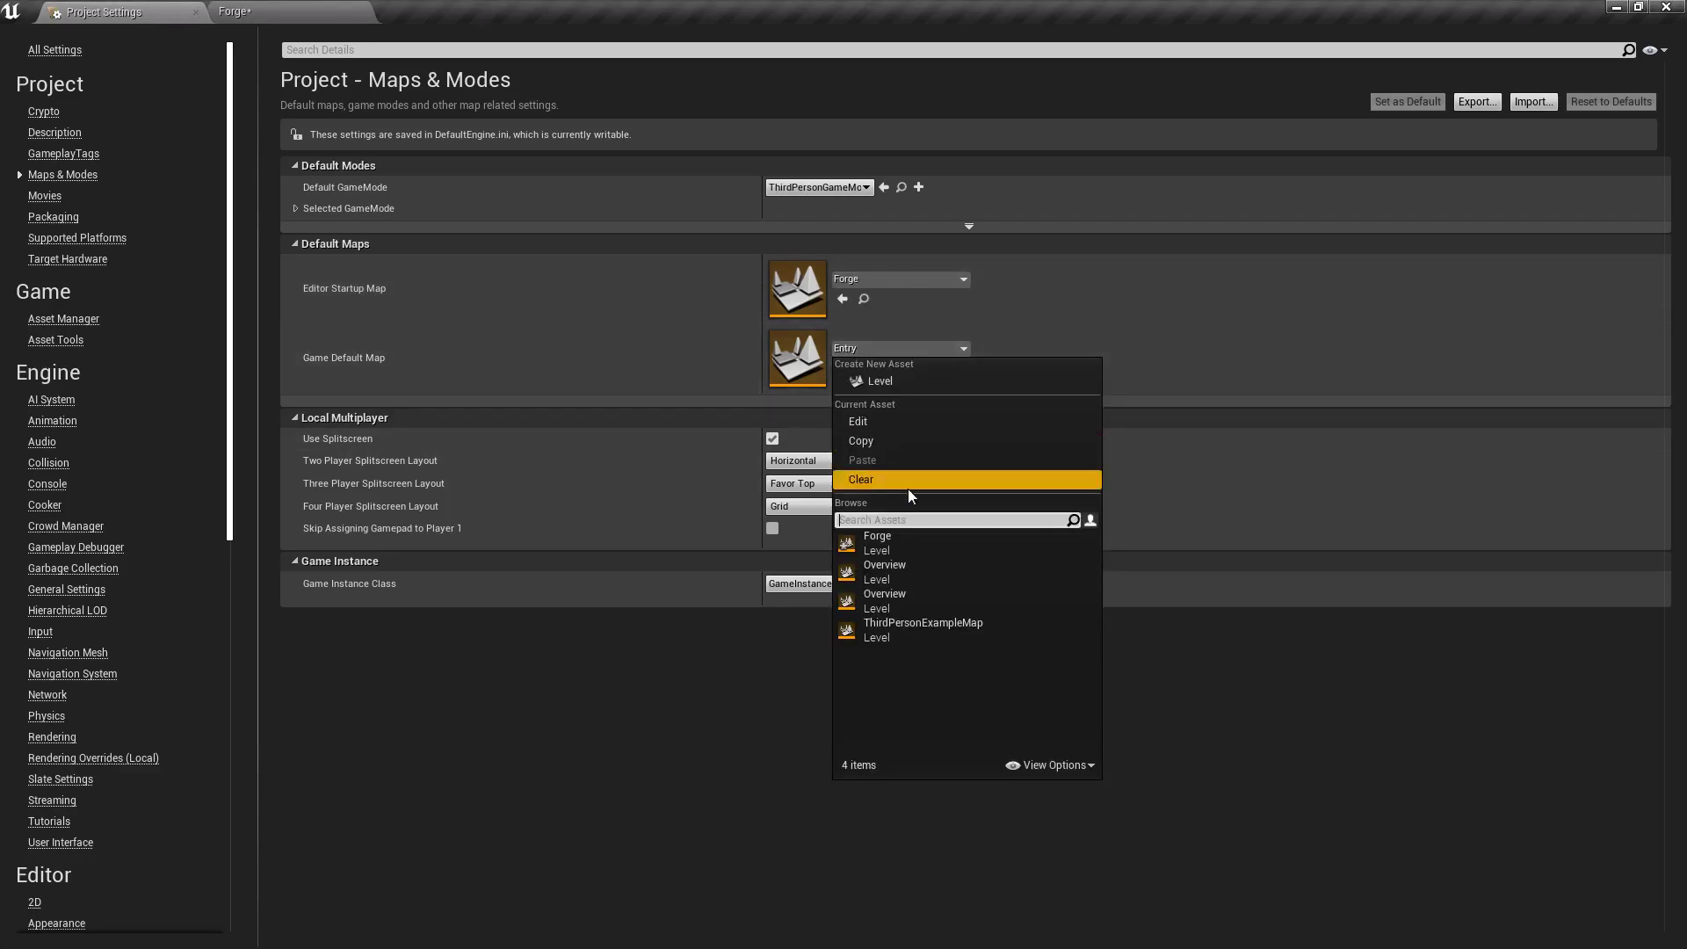
{"action": "left_click", "coordinate": [884, 545]}
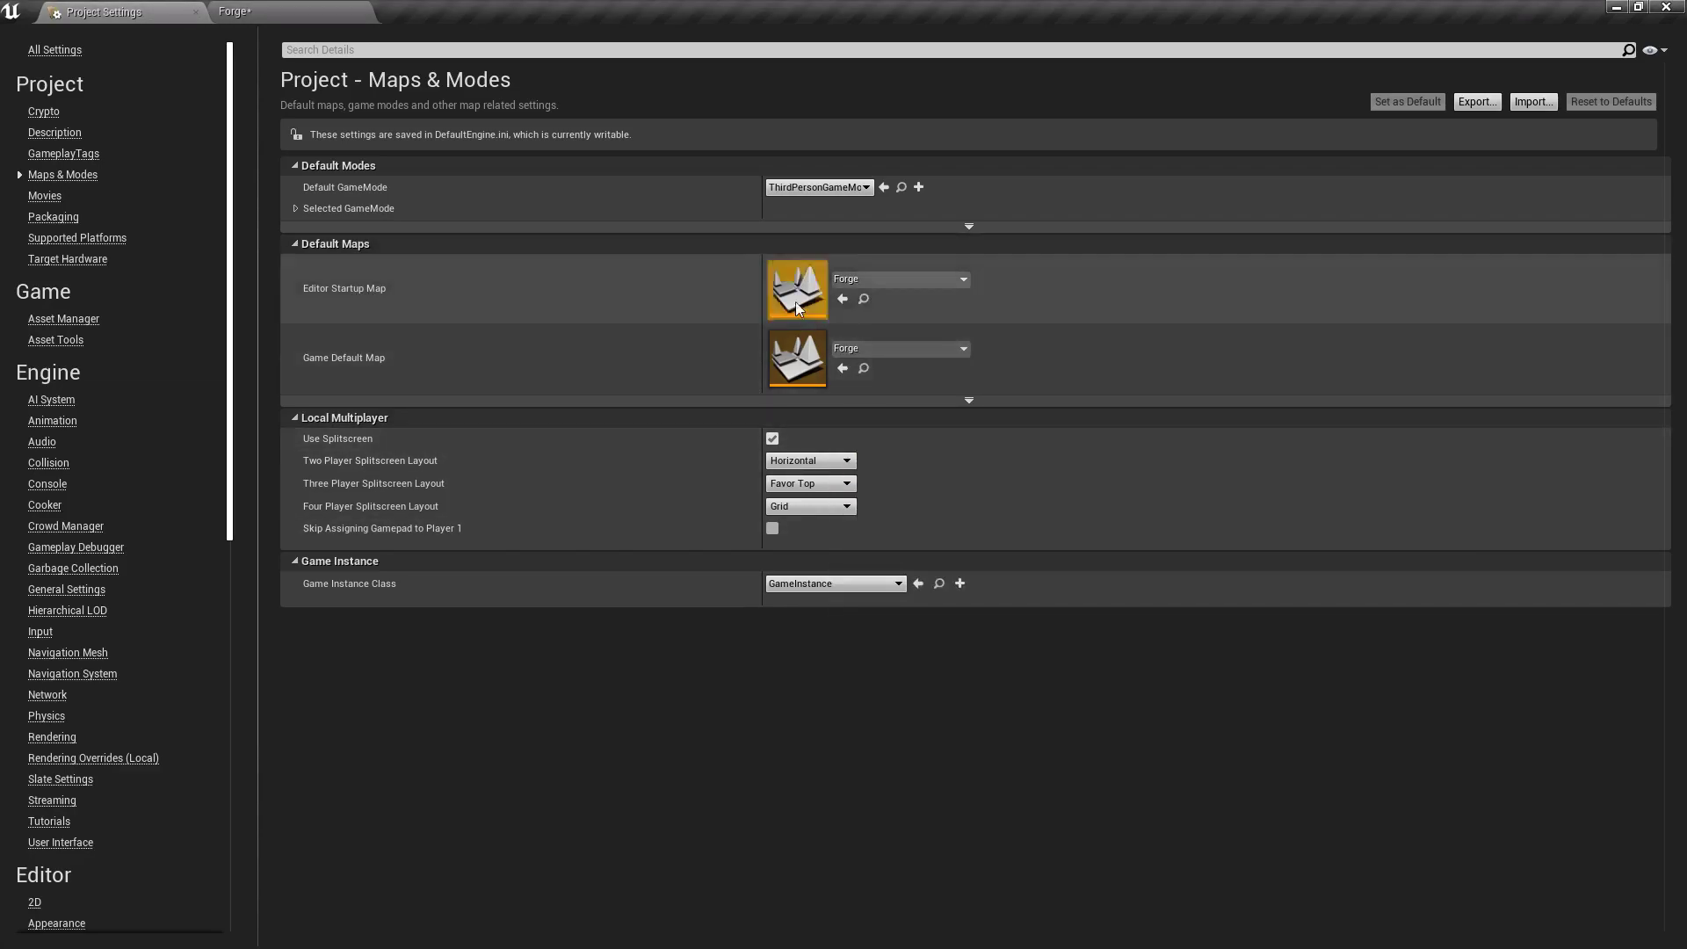
{"action": "left_click", "coordinate": [195, 13]}
Play-test the Forge level by running the third-person character through the lava hall, and stop the session.
{"action": "left_click", "coordinate": [912, 66]}
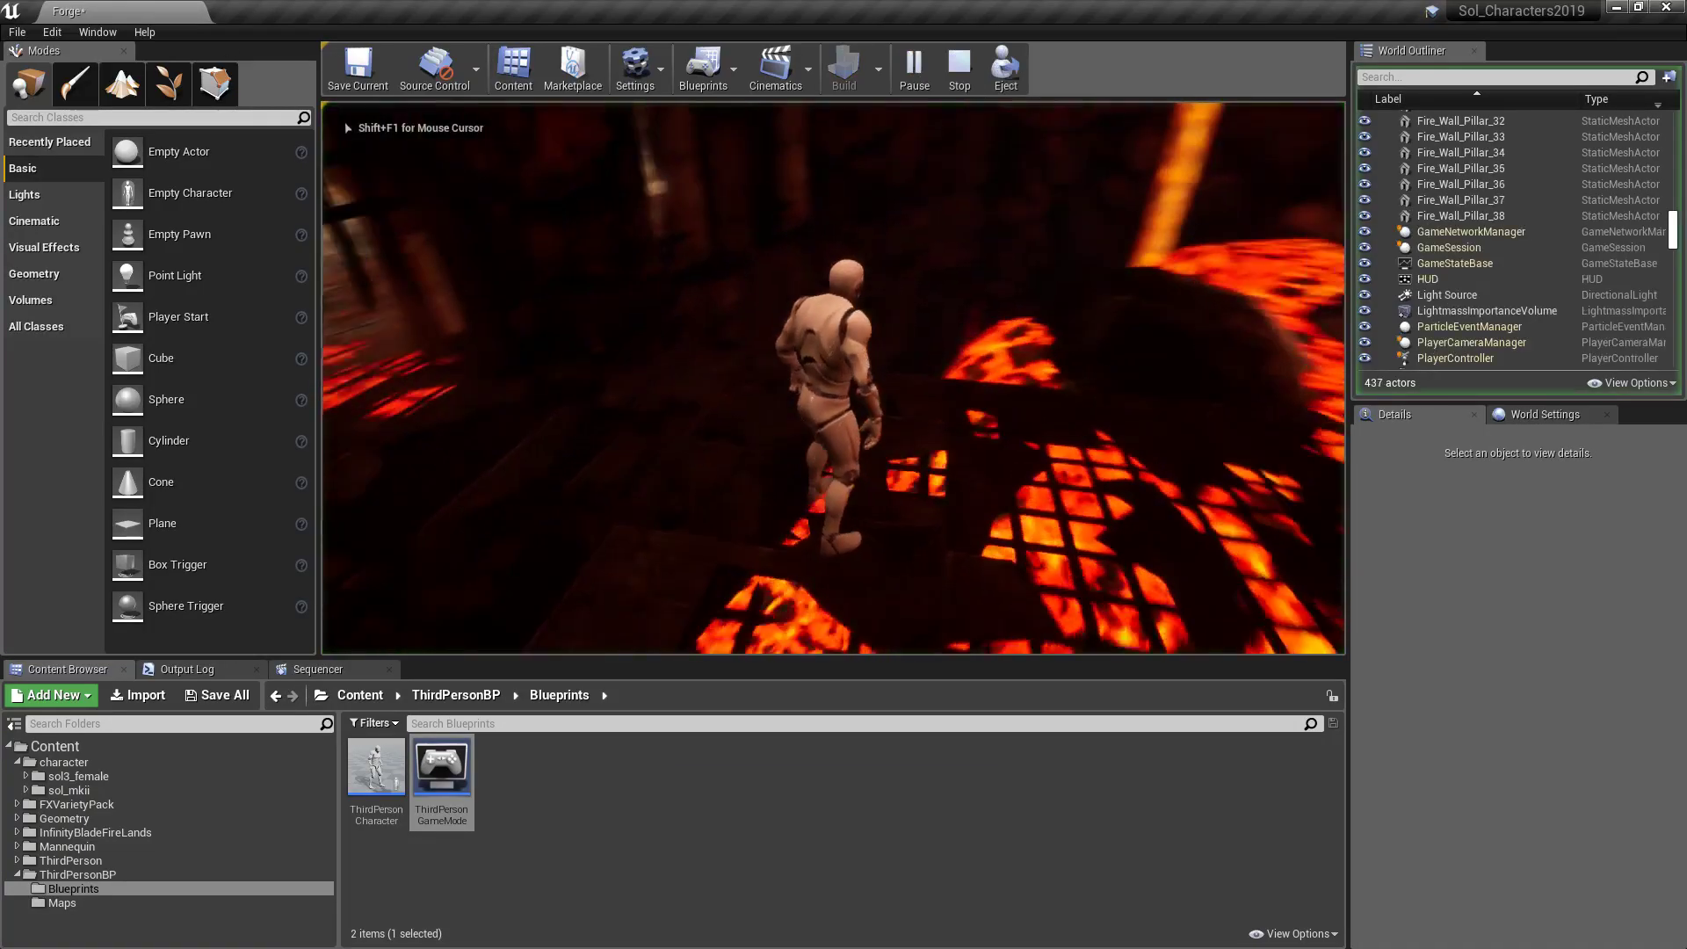
{"action": "key", "text": "w"}
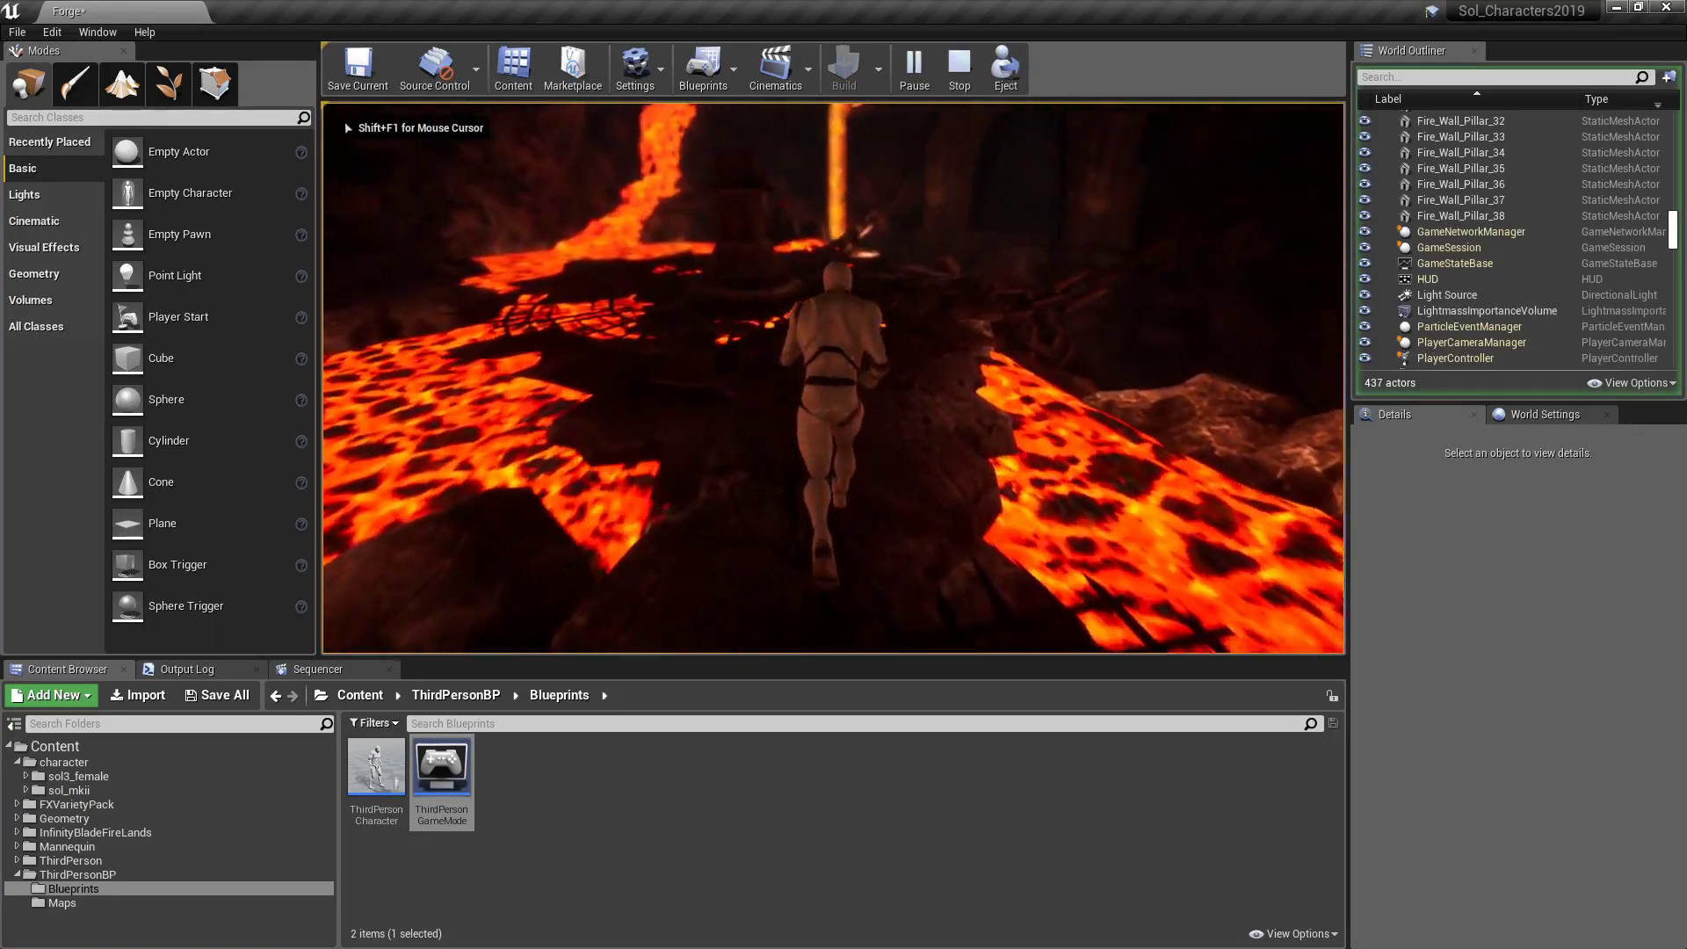
{"action": "key", "text": "w"}
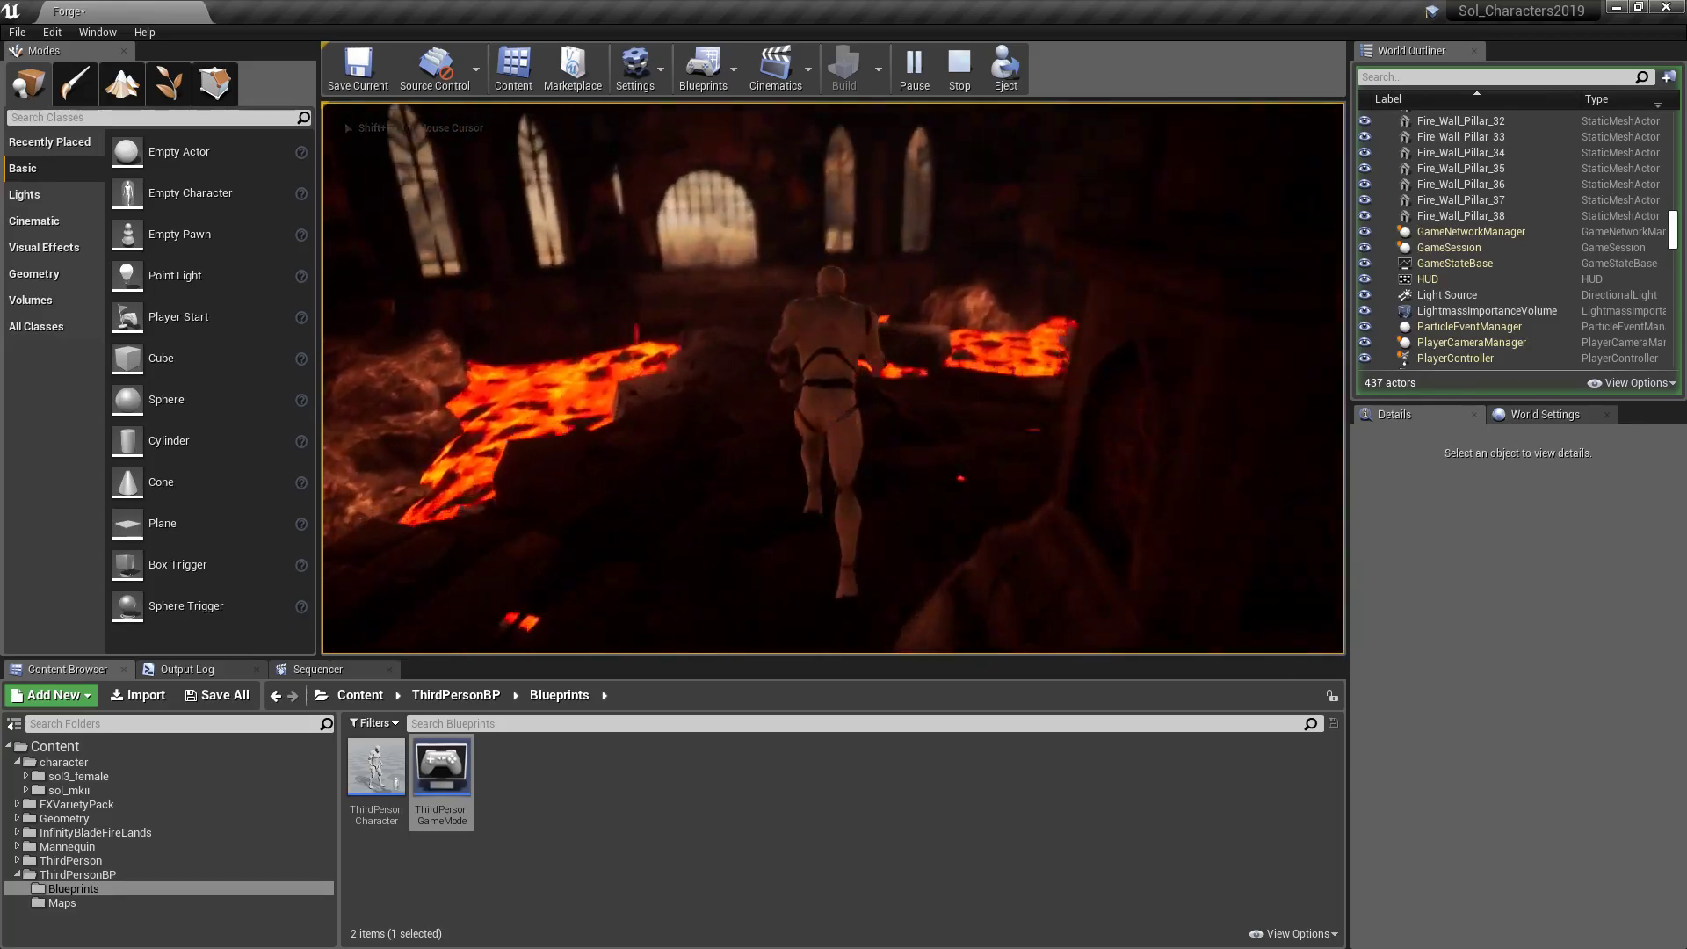
{"action": "key", "text": "w"}
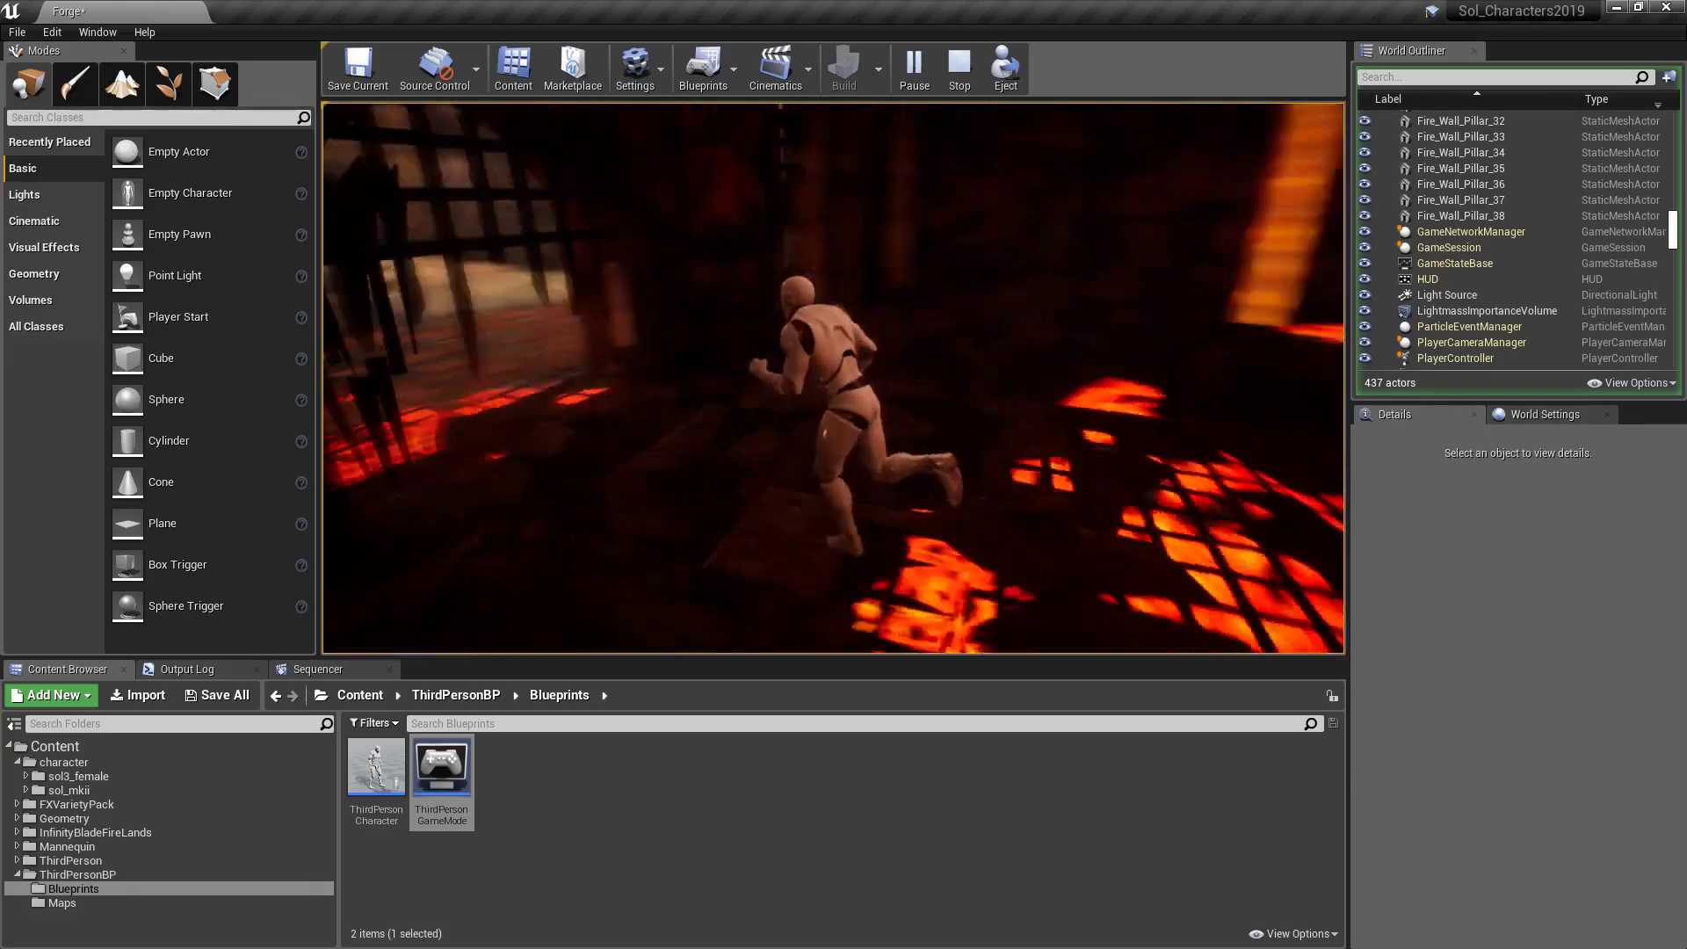
{"action": "key", "text": "w"}
{"action": "key", "text": "Escape"}
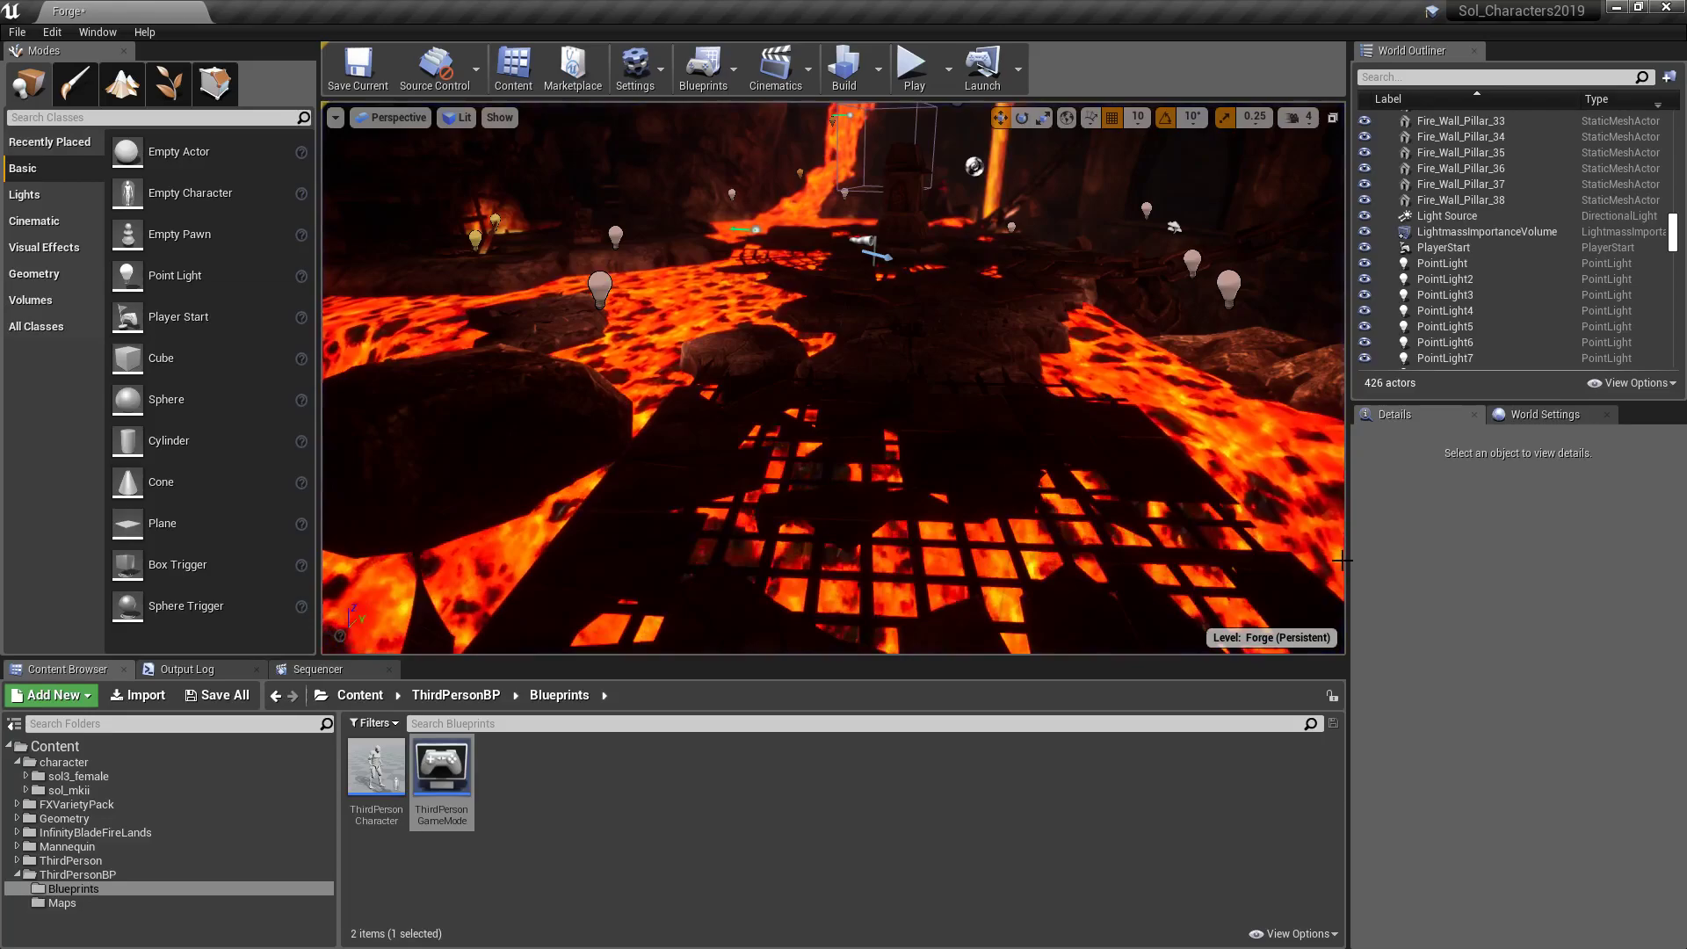
{"action": "key", "text": "w"}
{"action": "right_click_drag", "start_coordinate": [1142, 439], "coordinate": [1300, 439]}
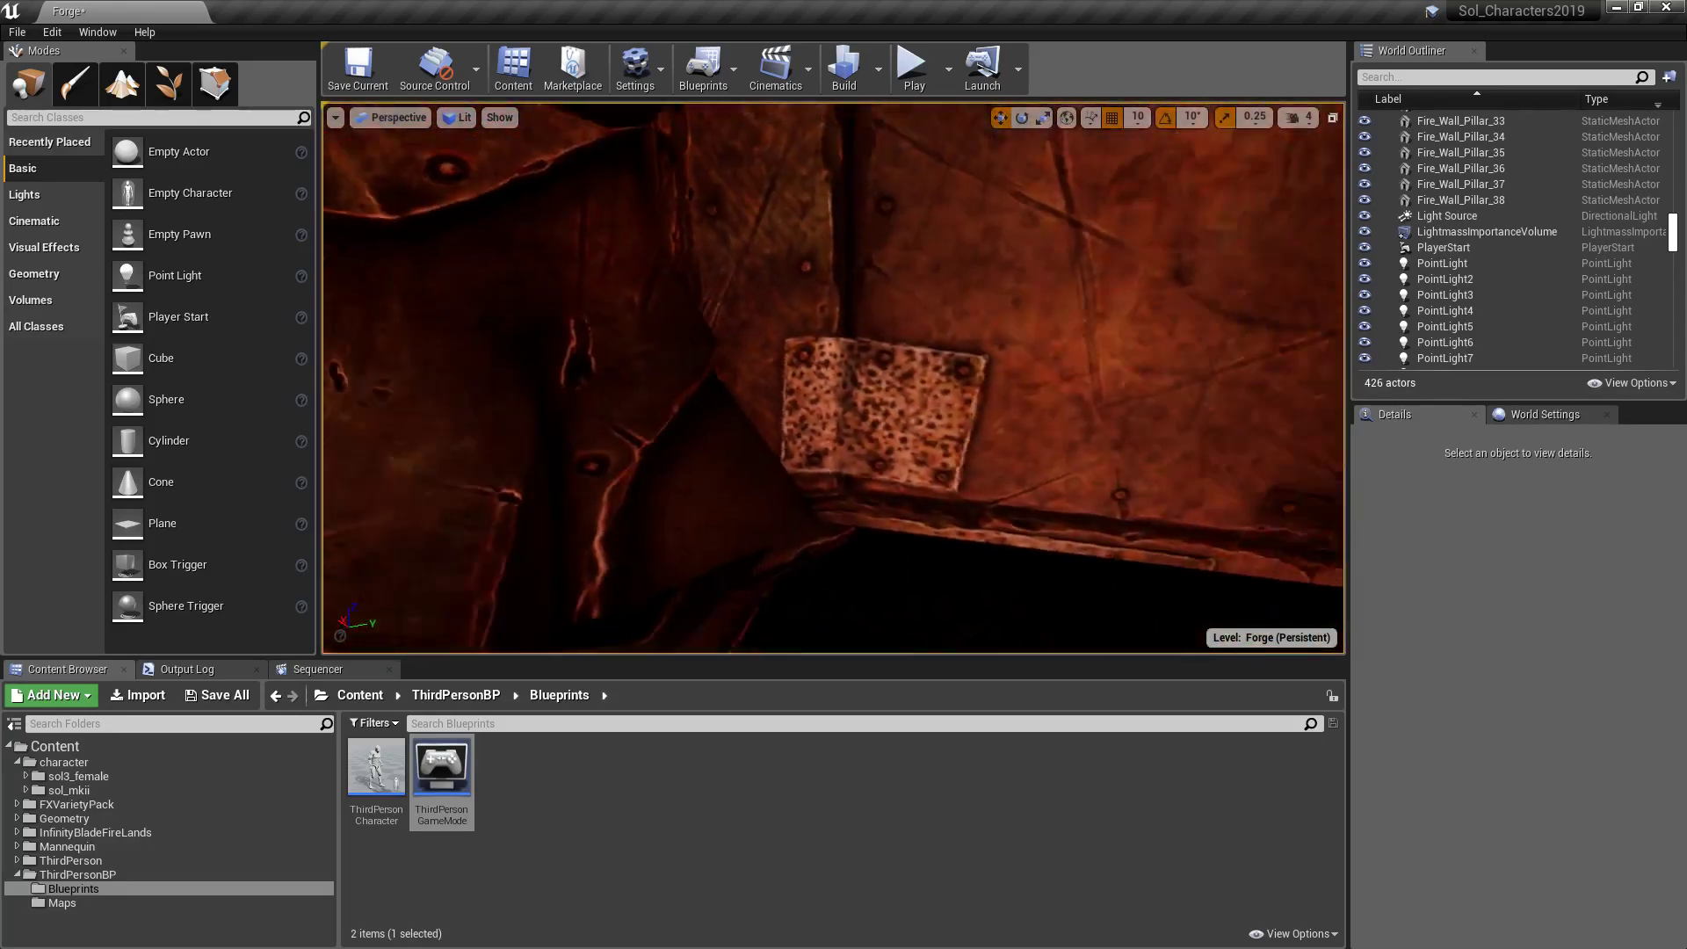
{"action": "key", "text": "s"}
{"action": "right_click_drag", "start_coordinate": [833, 378], "coordinate": [650, 378]}
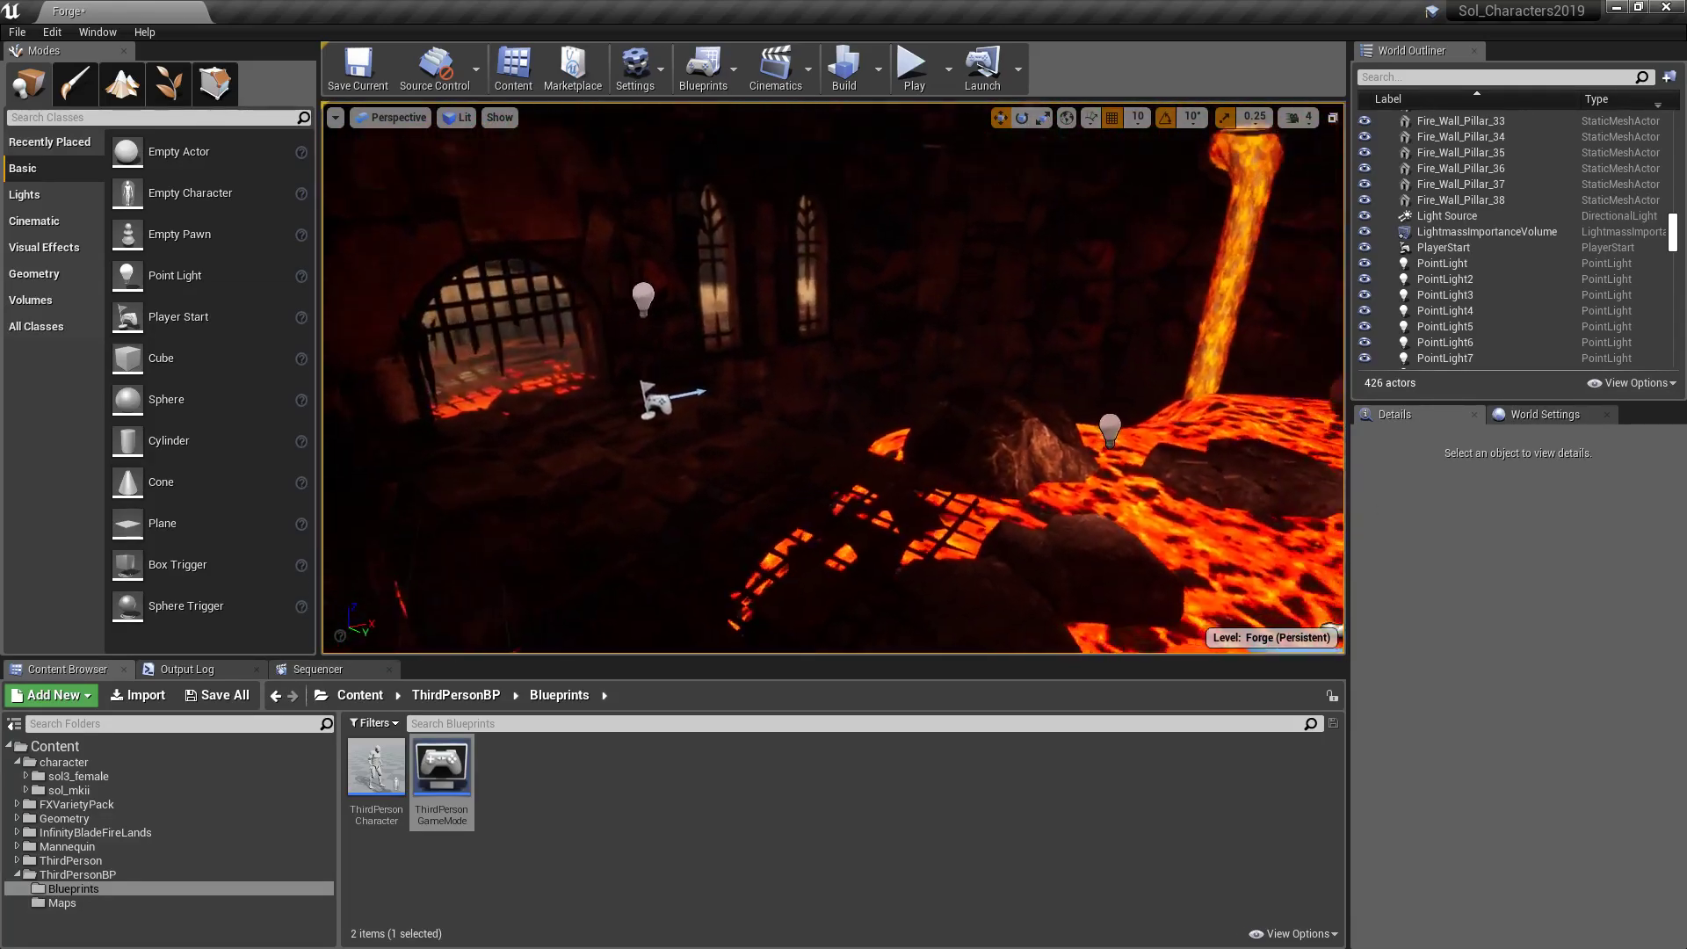
{"action": "right_click_drag", "start_coordinate": [573, 584], "coordinate": [674, 584]}
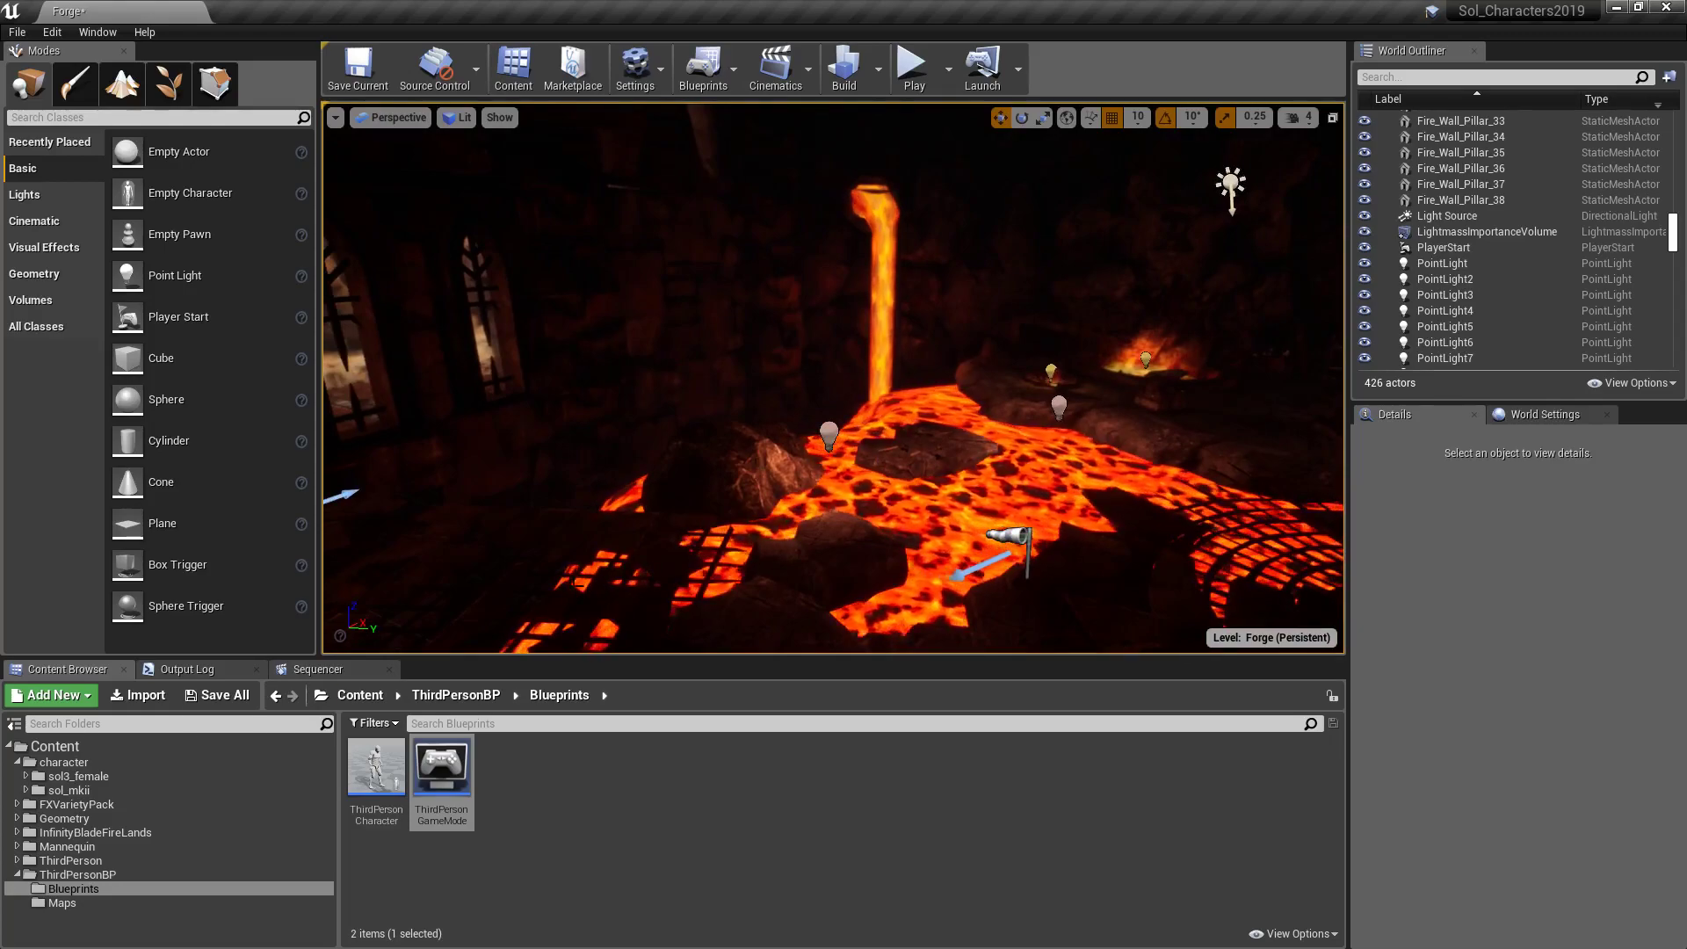
Open the ThirdPersonCharacter blueprint and assign sol_mkii as the skeletal mesh of its Mesh component.
{"action": "left_click", "coordinate": [87, 777]}
{"action": "left_click", "coordinate": [84, 790]}
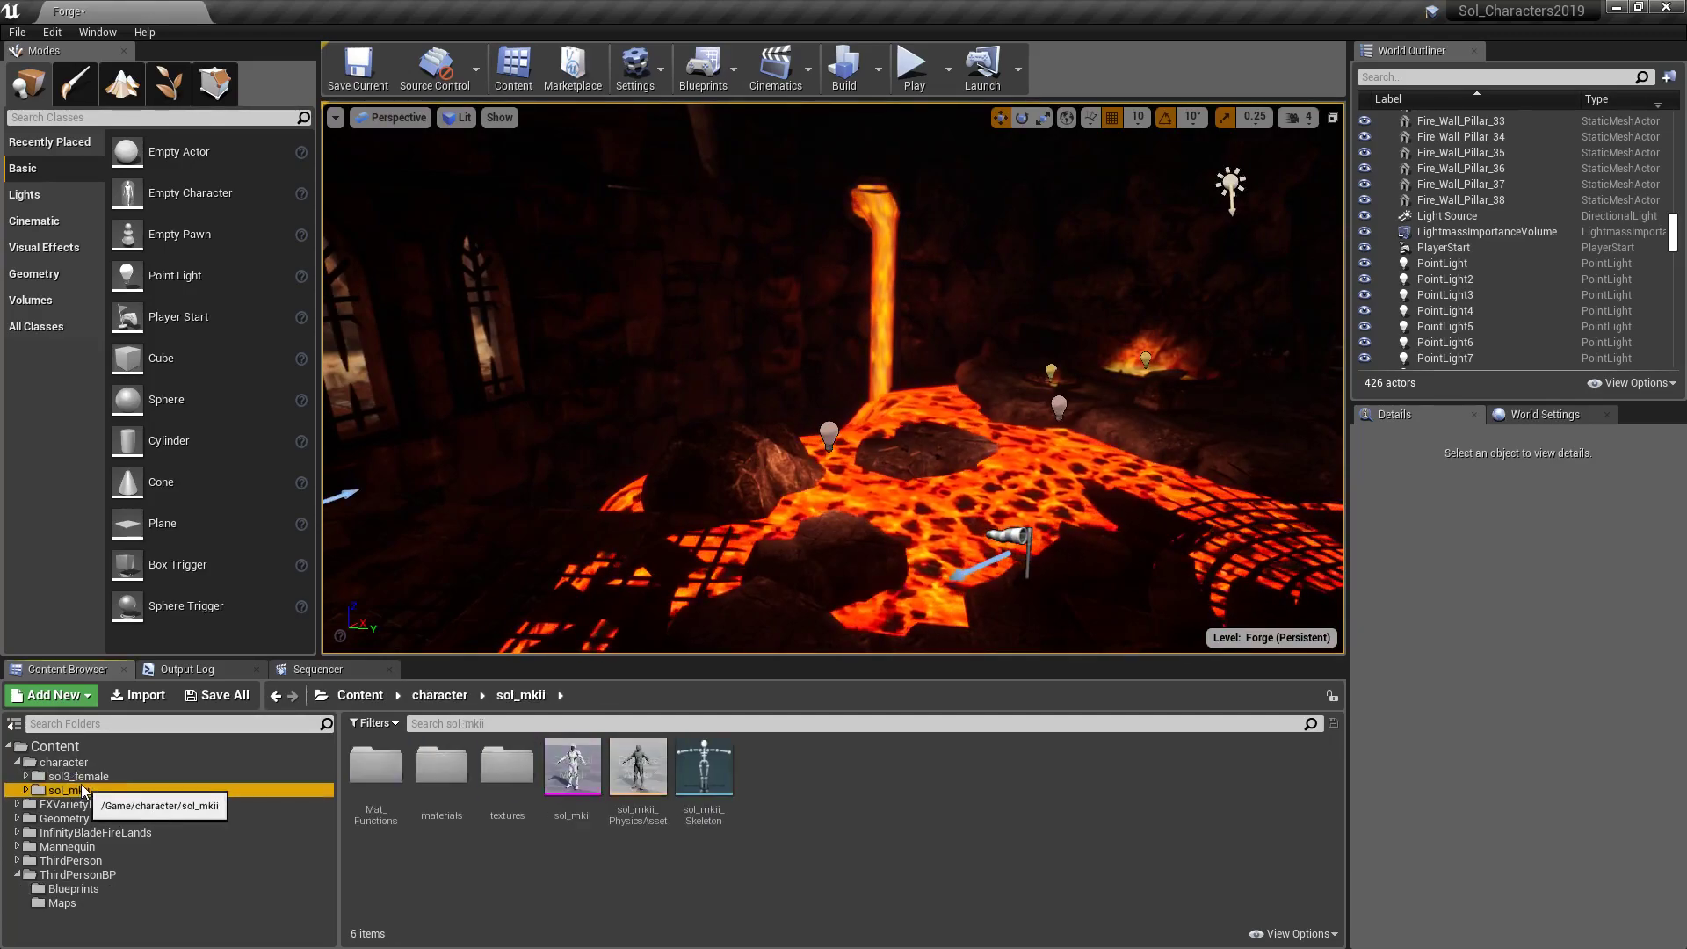
{"action": "left_click", "coordinate": [91, 890]}
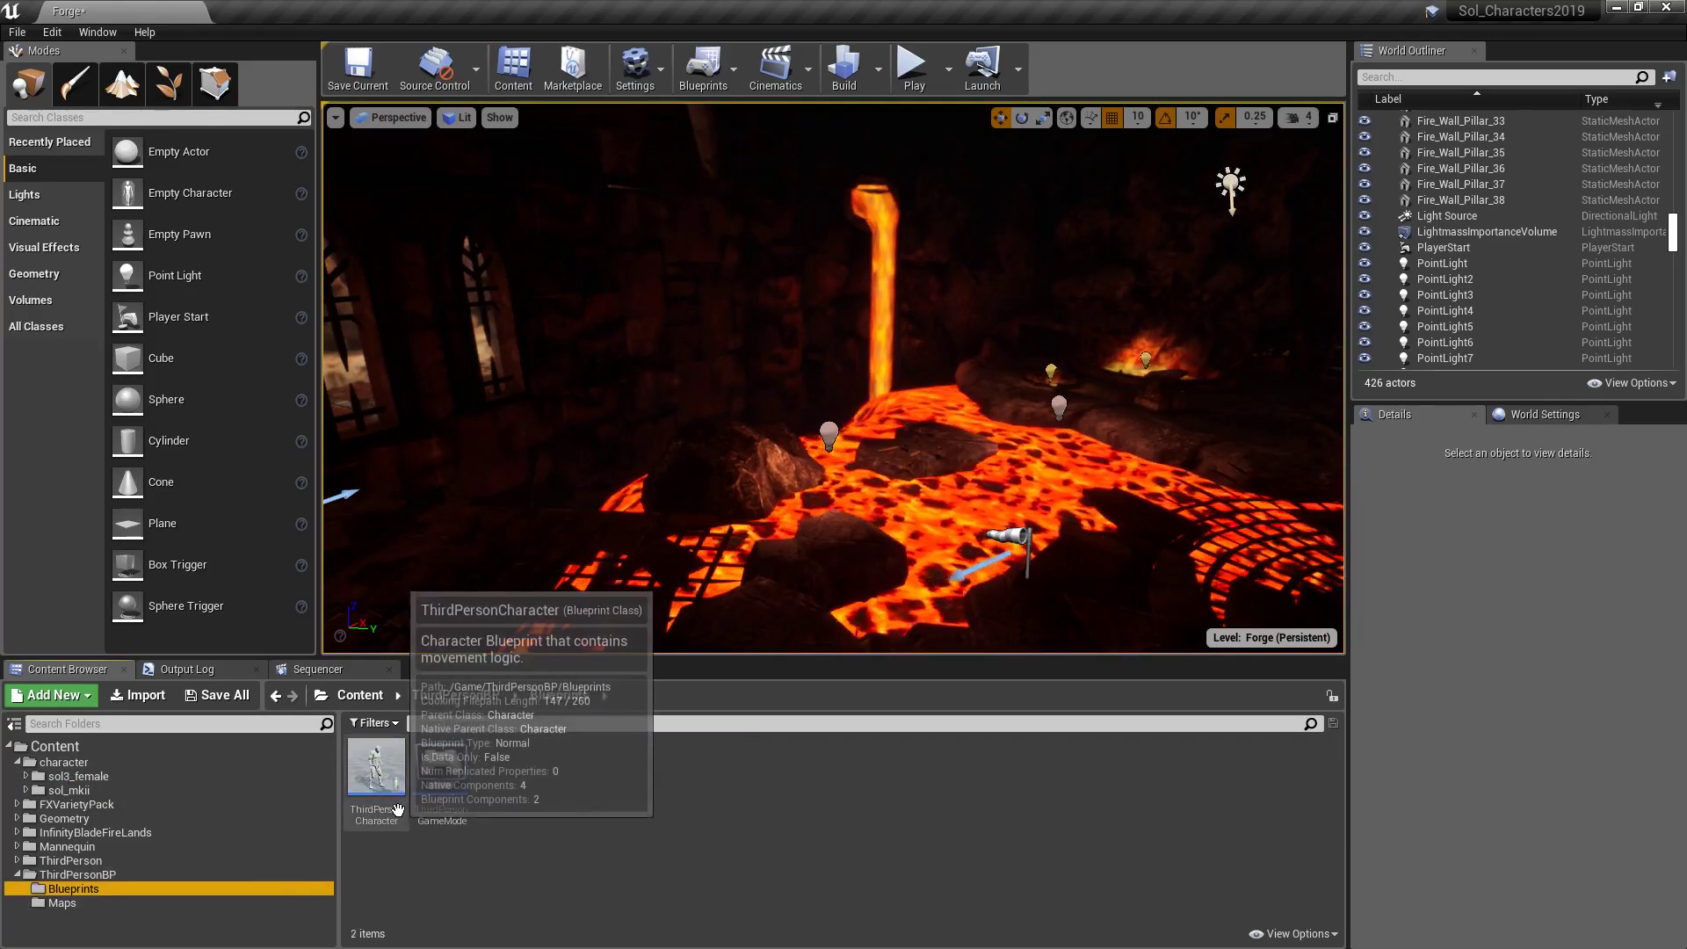
{"action": "double_click", "coordinate": [369, 773]}
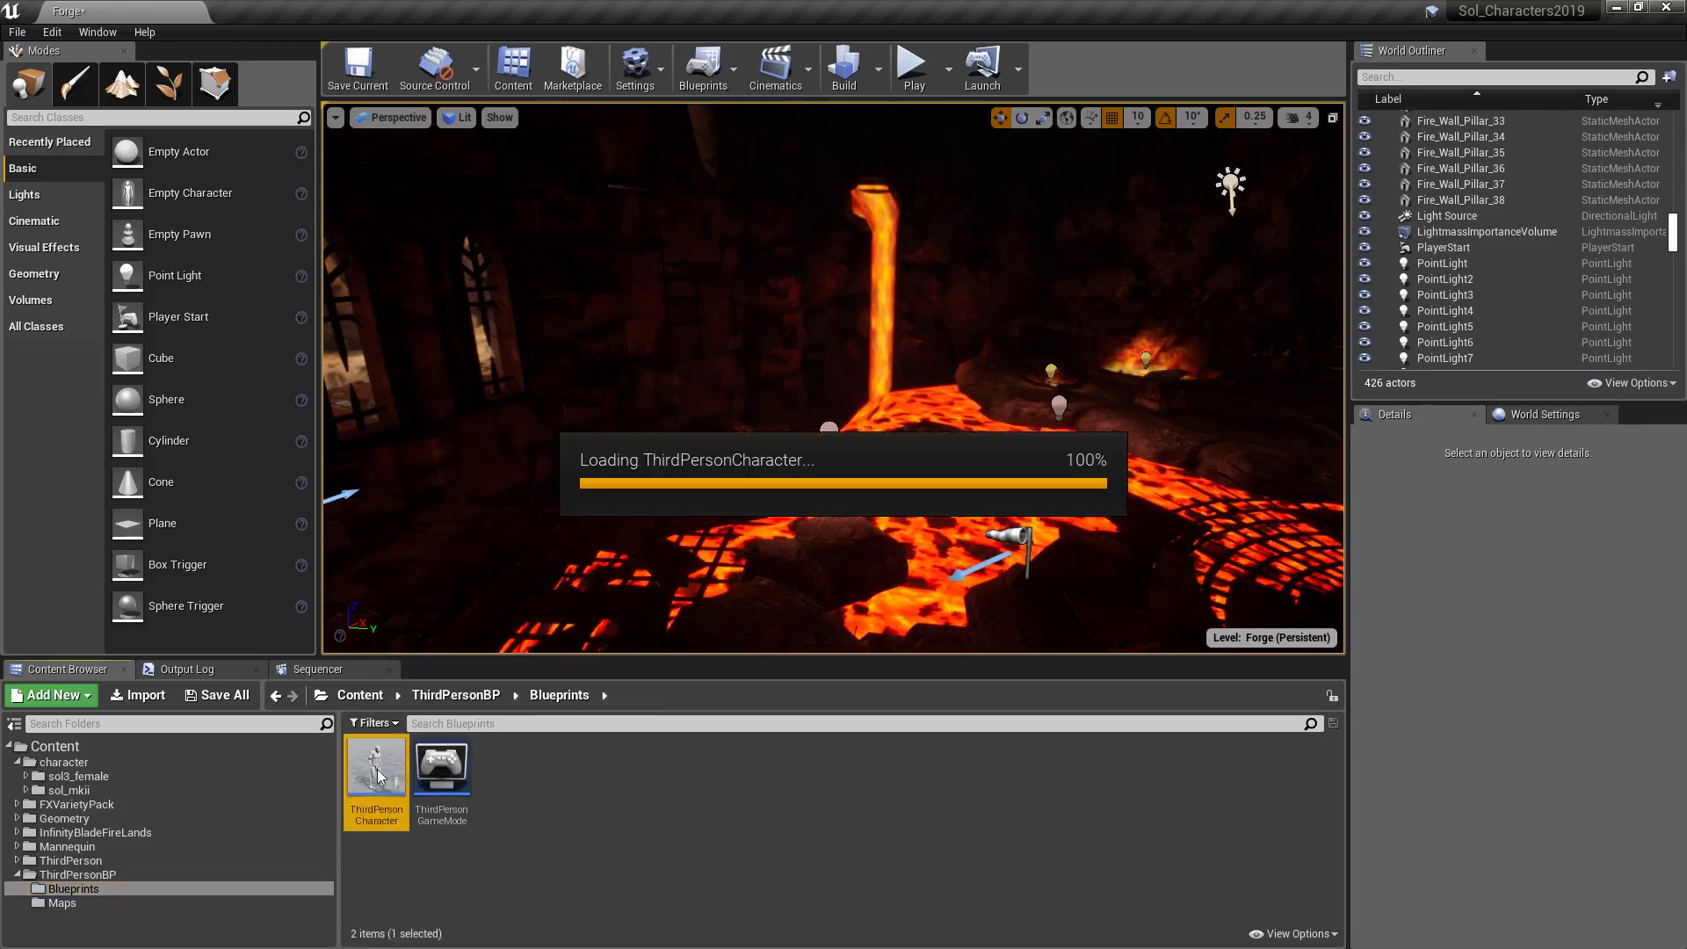
{"action": "left_click", "coordinate": [75, 157]}
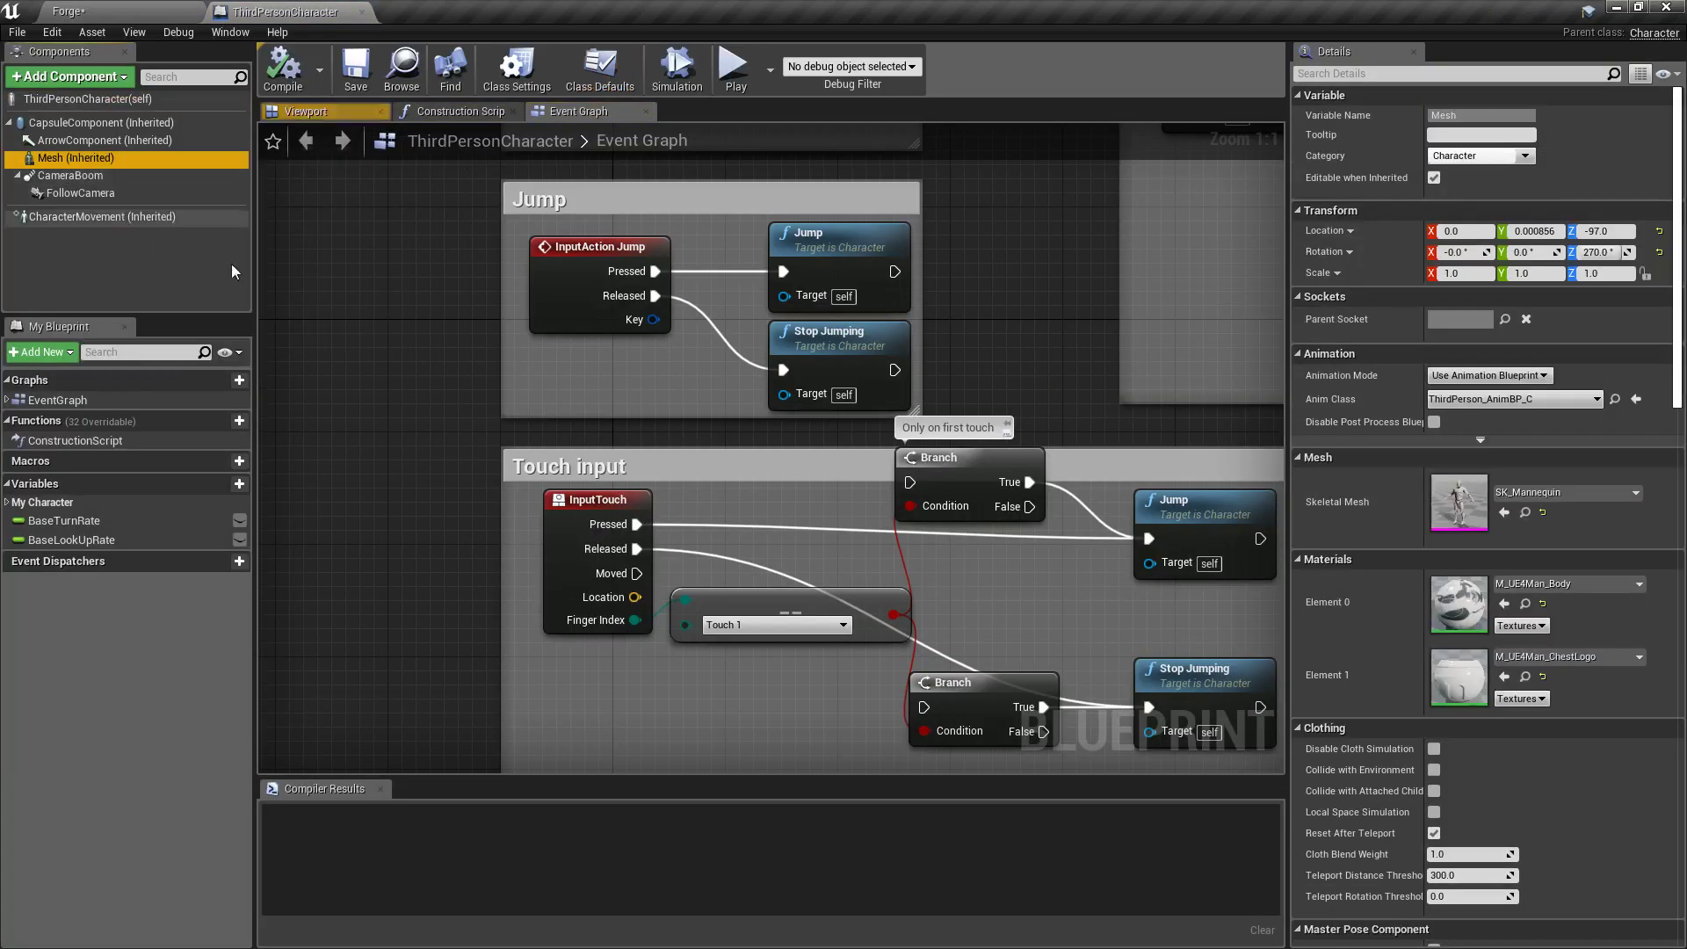
{"action": "left_click", "coordinate": [1564, 492]}
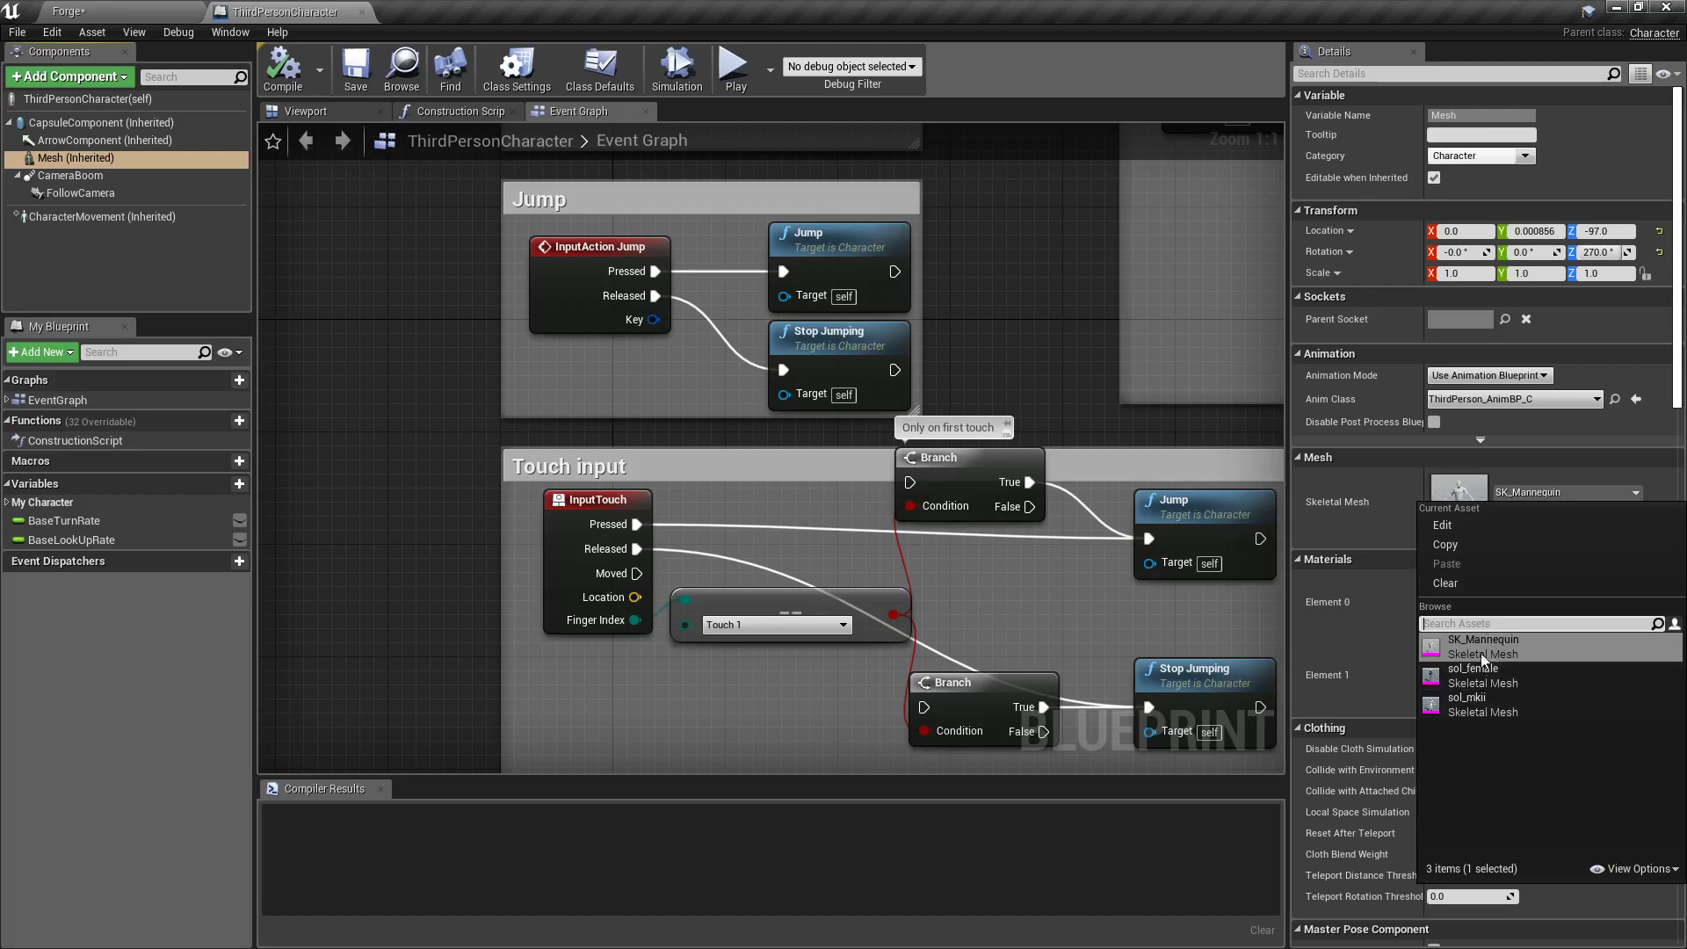
{"action": "left_click", "coordinate": [1494, 703]}
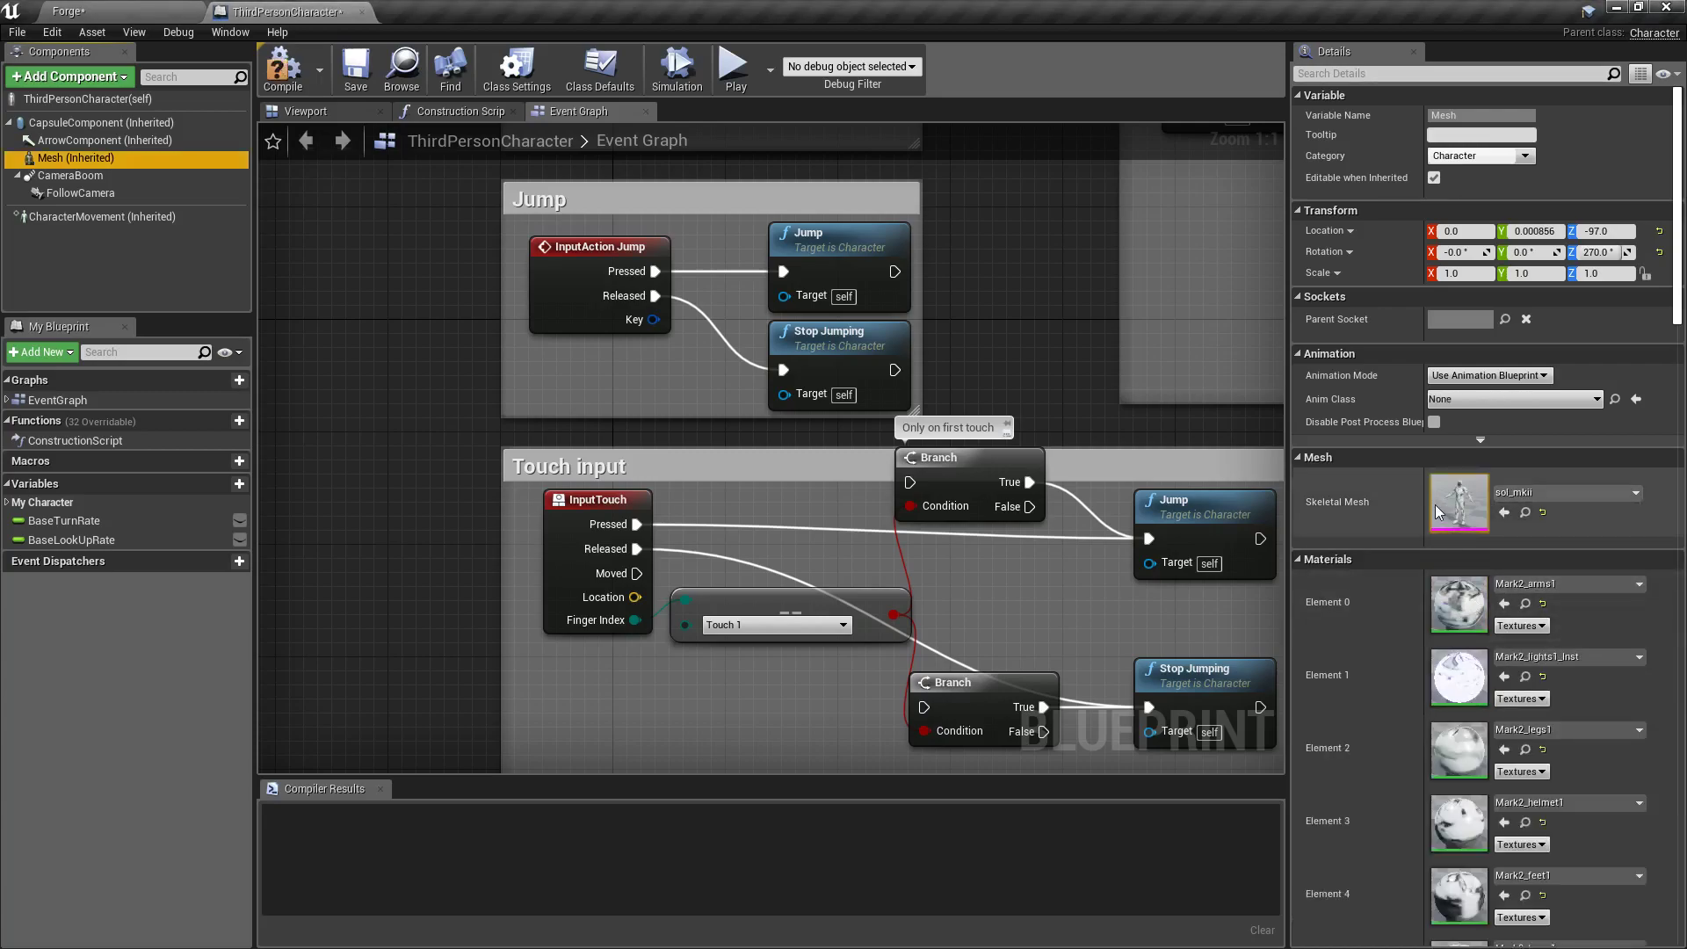
Preview the blueprint's character in 3D, play-test it in the Forge level, and end the session.
{"action": "left_click", "coordinate": [338, 116]}
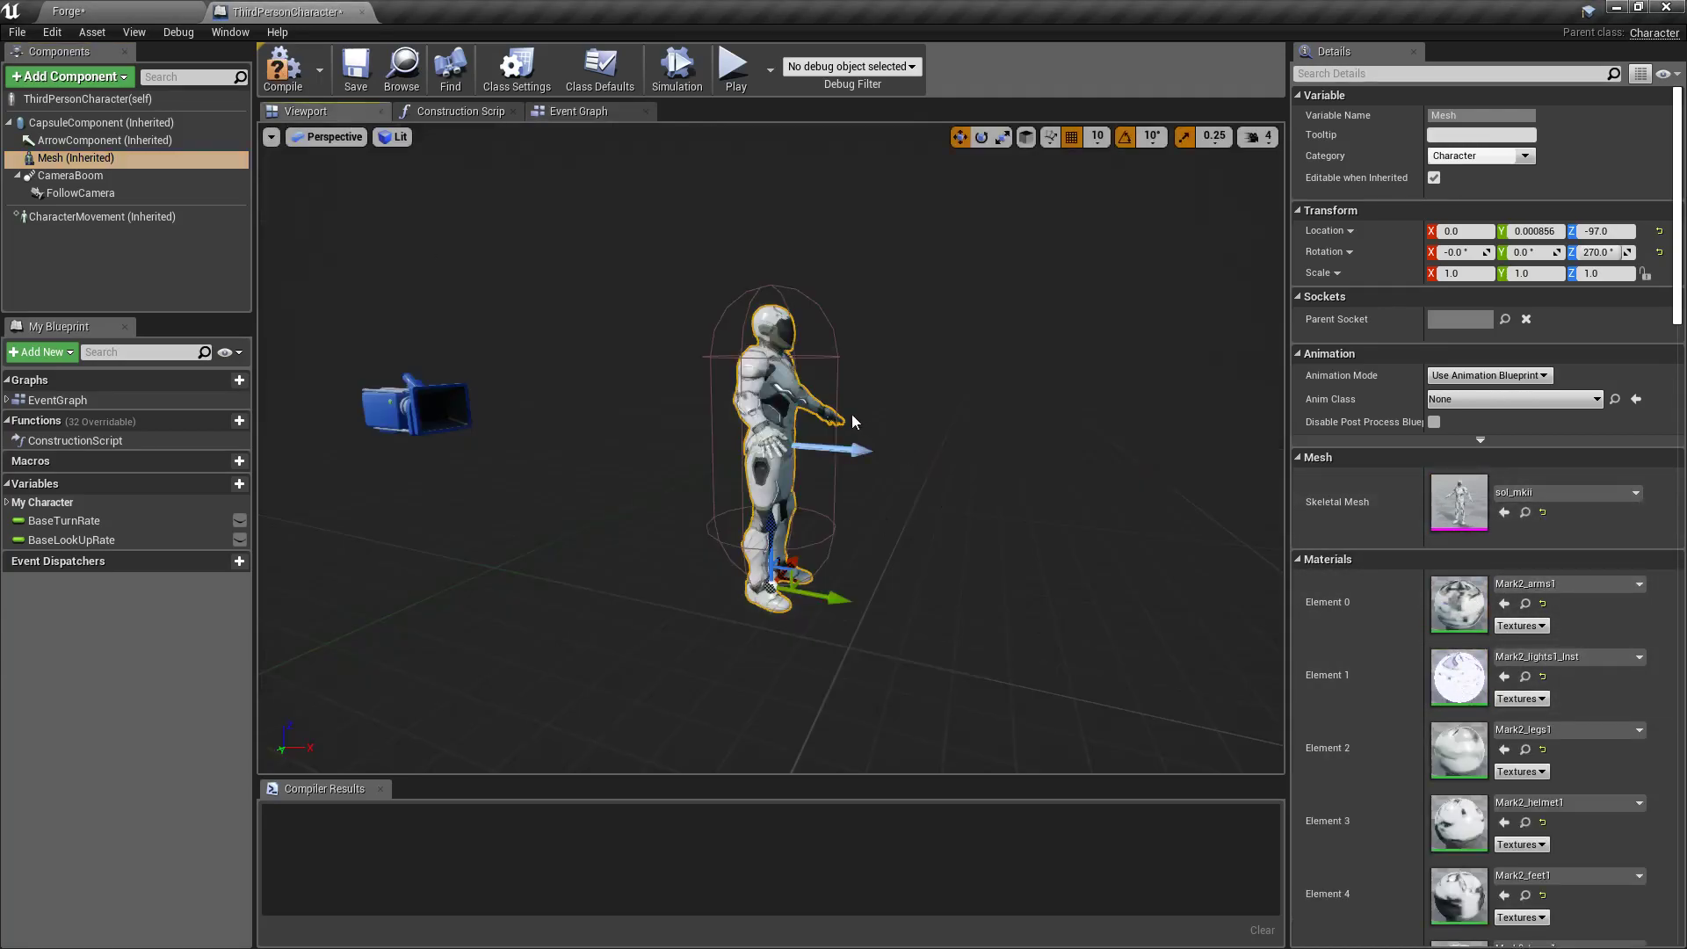
{"action": "left_click", "coordinate": [731, 68]}
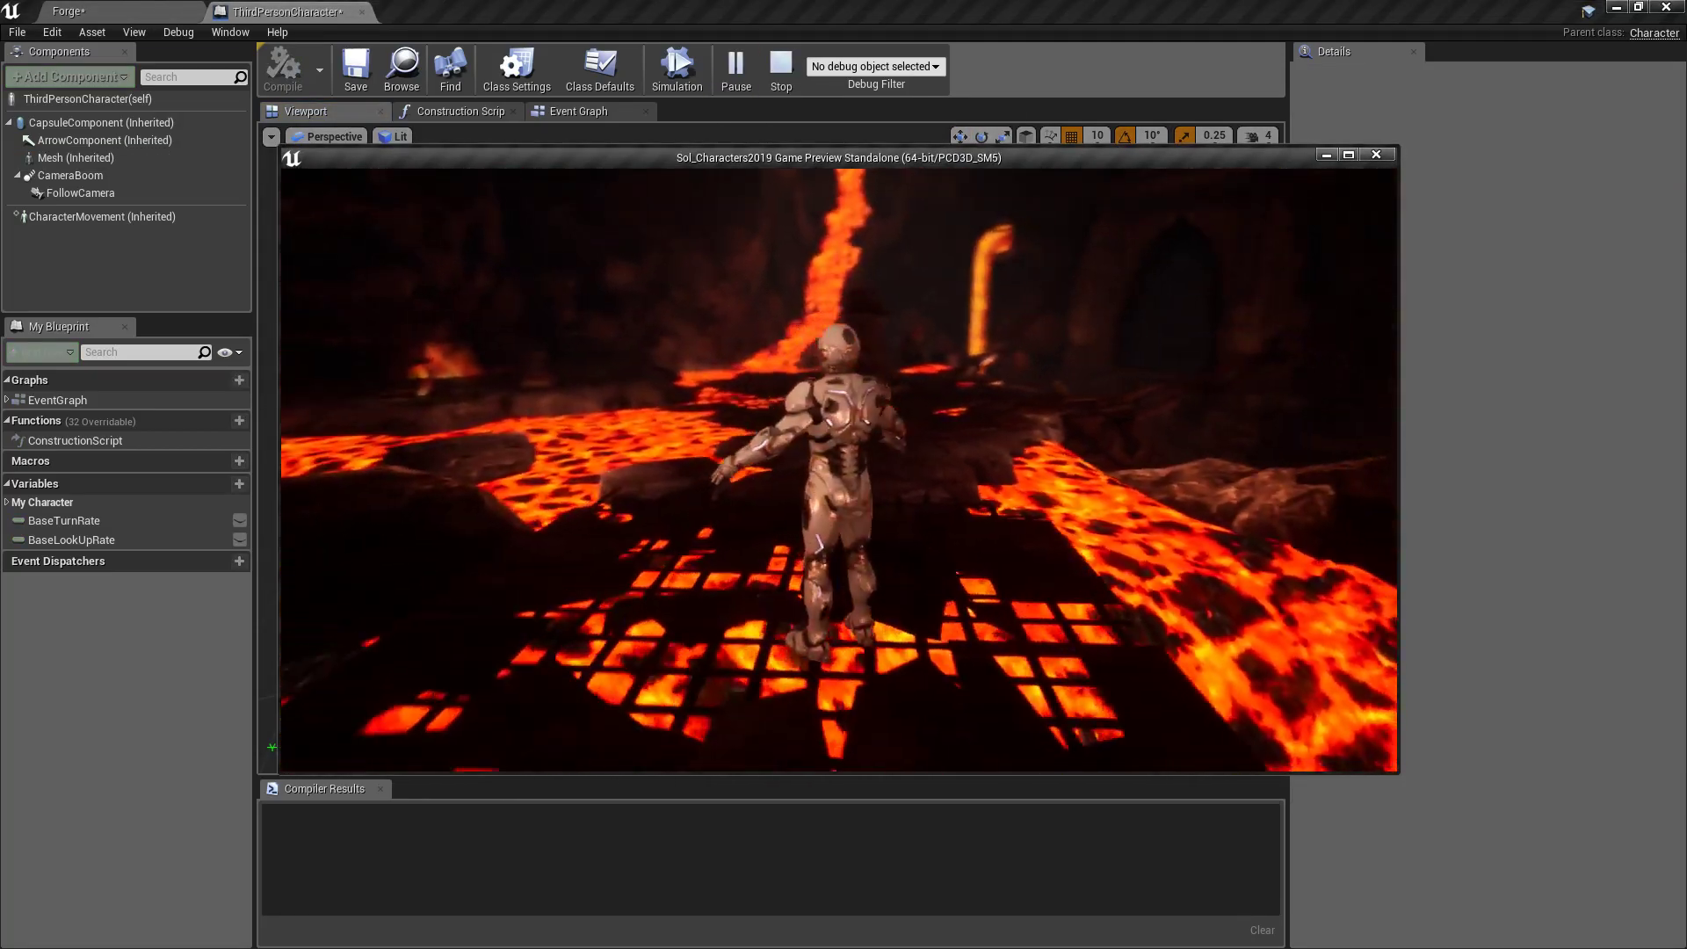
{"action": "key", "text": "Escape"}
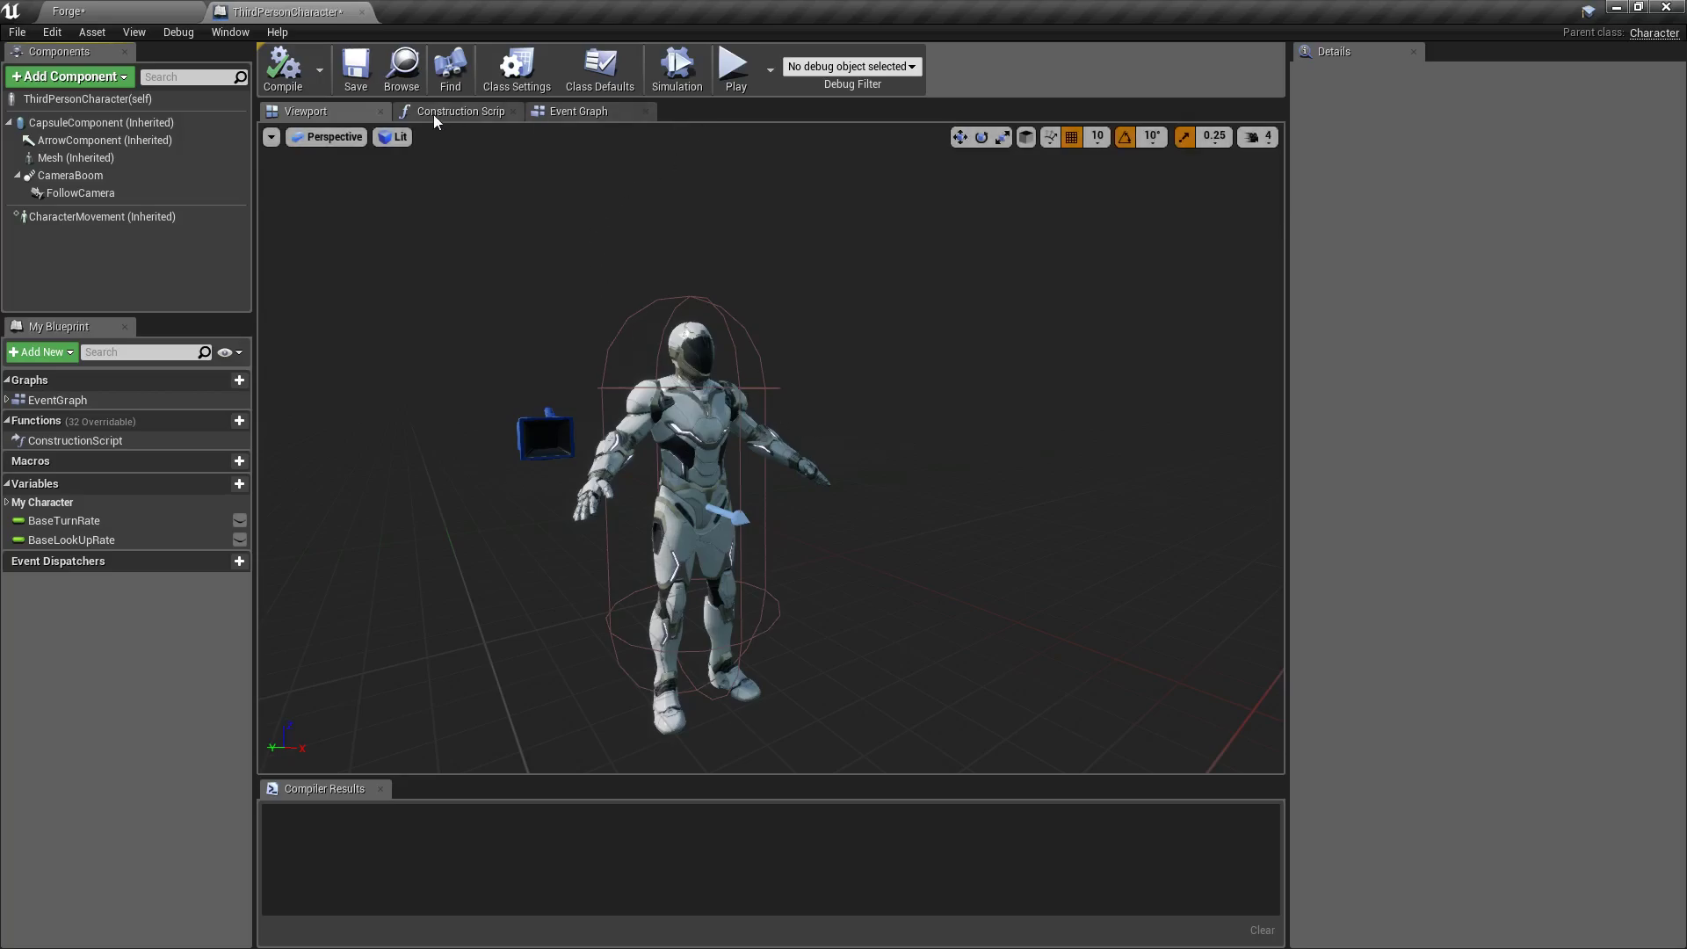
Close the ThirdPersonCharacter blueprint and return to the Forge level.
{"action": "left_click", "coordinate": [361, 11]}
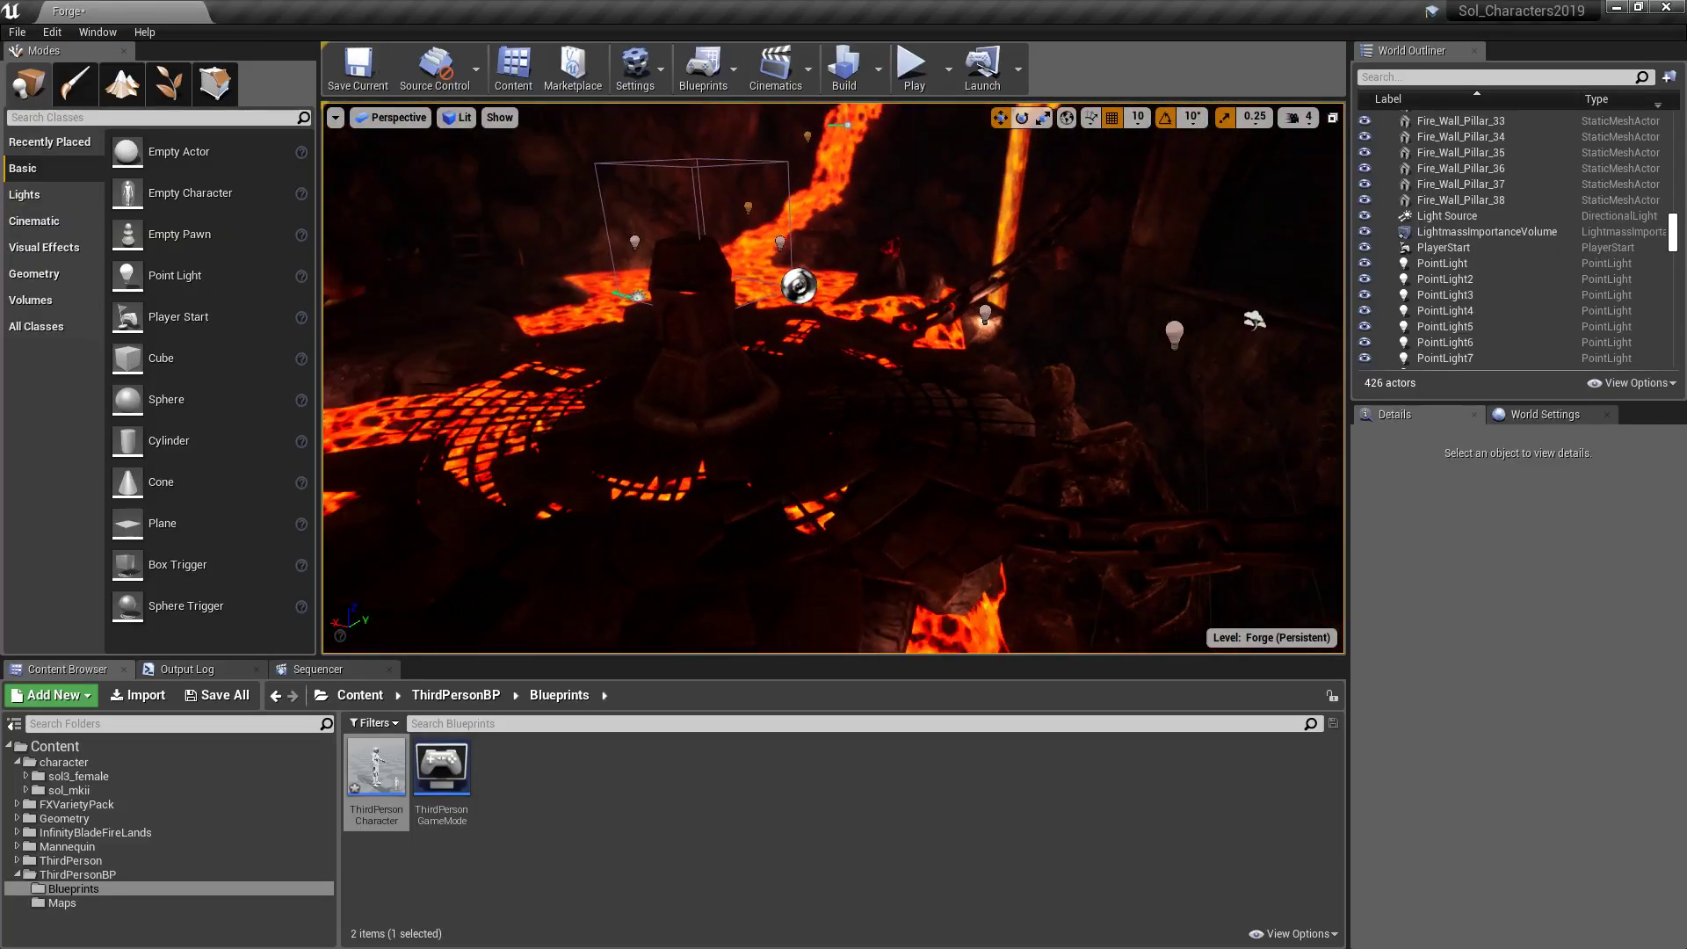
{"action": "mouse_move", "coordinate": [833, 378]}
{"action": "right_mouse_down"}
{"action": "mouse_move", "coordinate": [589, 378]}
{"action": "mouse_move", "coordinate": [852, 396]}
{"action": "right_mouse_up"}
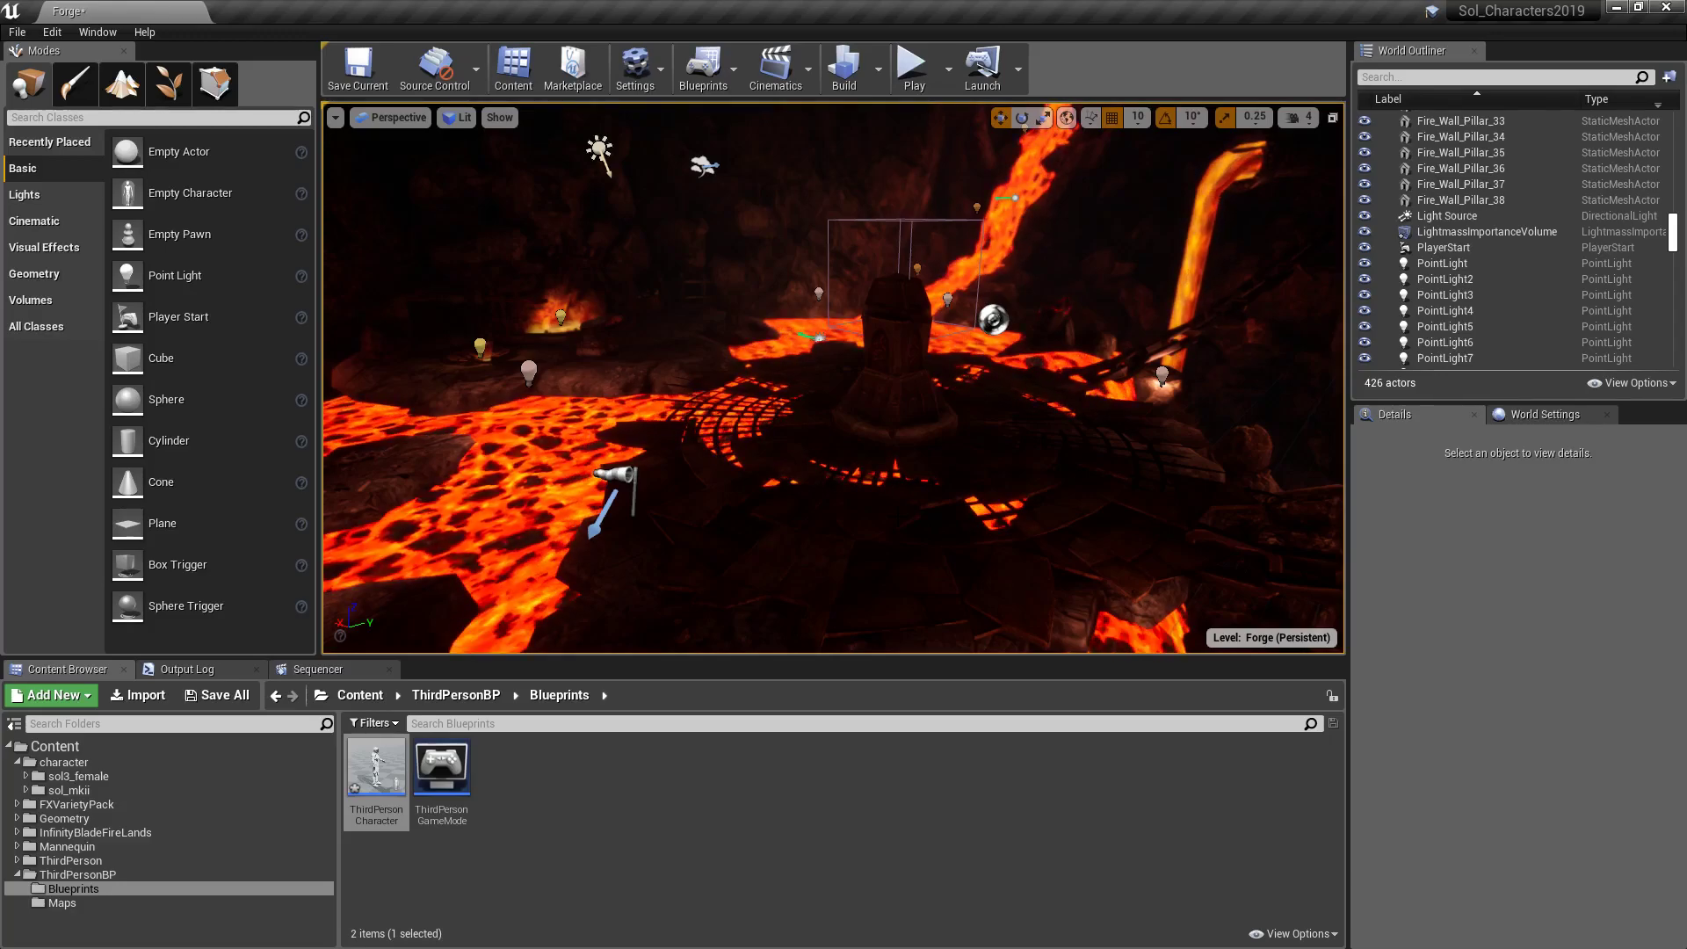
Duplicate two of the forge floor rocks and move the copies out toward the lava fall at the hall's edge.
{"action": "right_click_drag", "start_coordinate": [833, 377], "coordinate": [768, 486]}
{"action": "left_click", "coordinate": [719, 527]}
{"action": "left_click", "coordinate": [497, 466], "text": "shift"}
{"action": "left_click_drag", "start_coordinate": [768, 486], "coordinate": [971, 454], "text": "alt"}
{"action": "right_click_drag", "start_coordinate": [972, 454], "coordinate": [1080, 461]}
{"action": "left_click_drag", "start_coordinate": [1190, 334], "coordinate": [1069, 386]}
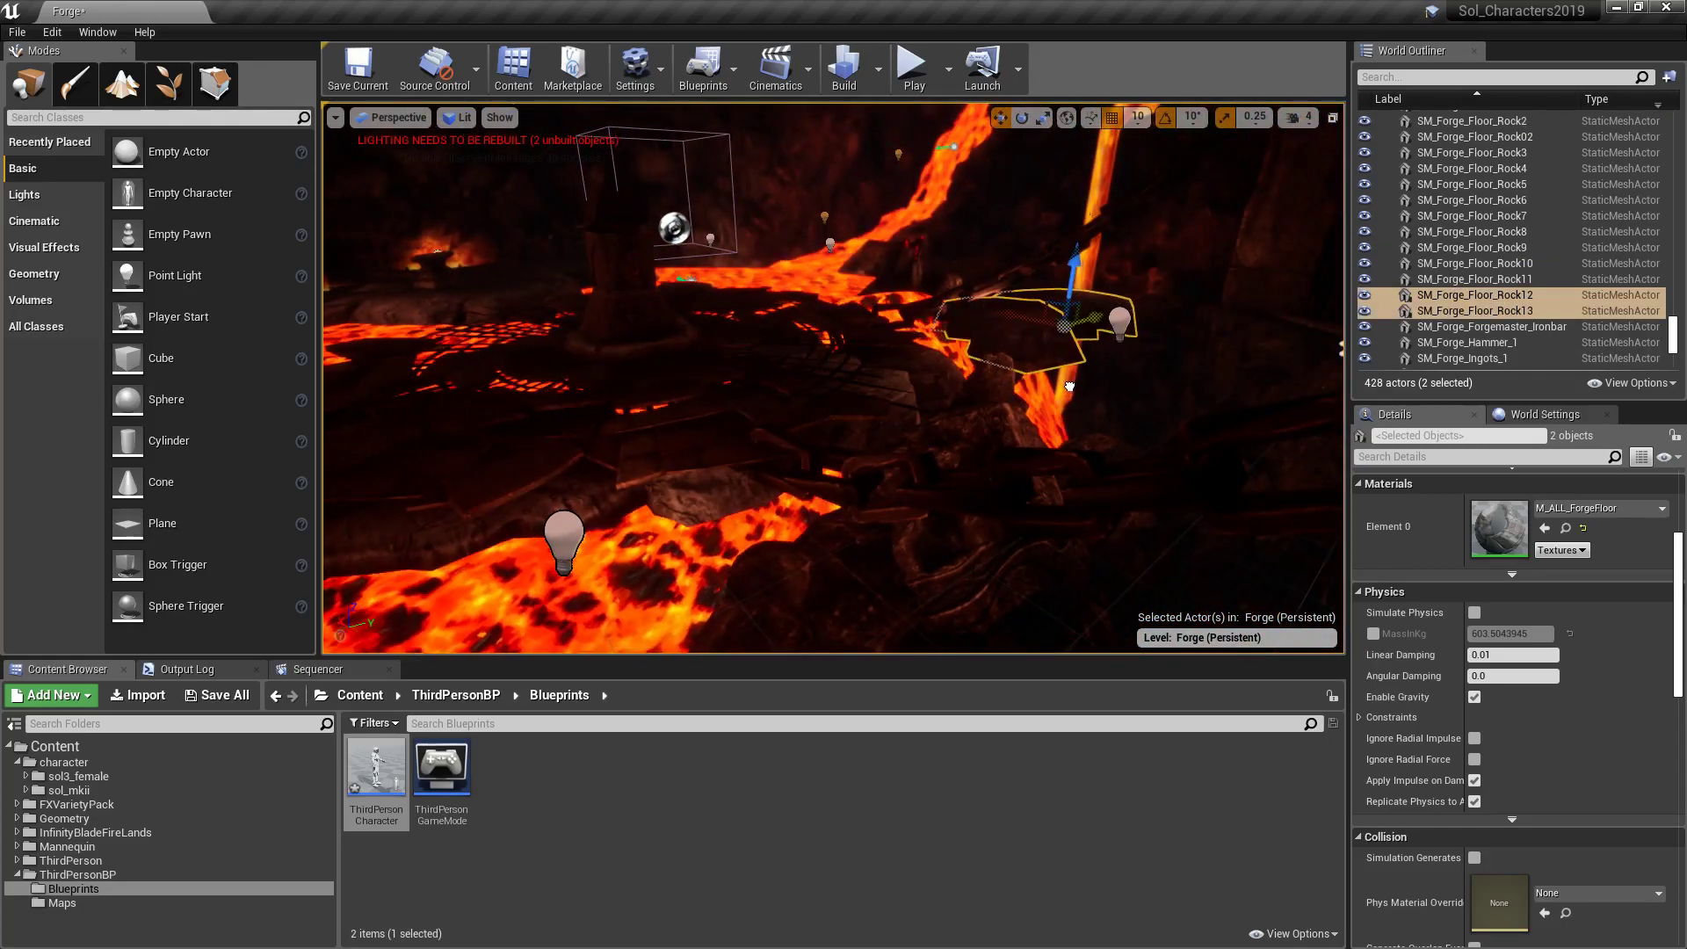
Reposition the two duplicated floor rocks so they form a ledge beside the lava fall.
{"action": "left_click_drag", "start_coordinate": [1022, 323], "coordinate": [1066, 365]}
{"action": "right_click_drag", "start_coordinate": [1066, 366], "coordinate": [1142, 351]}
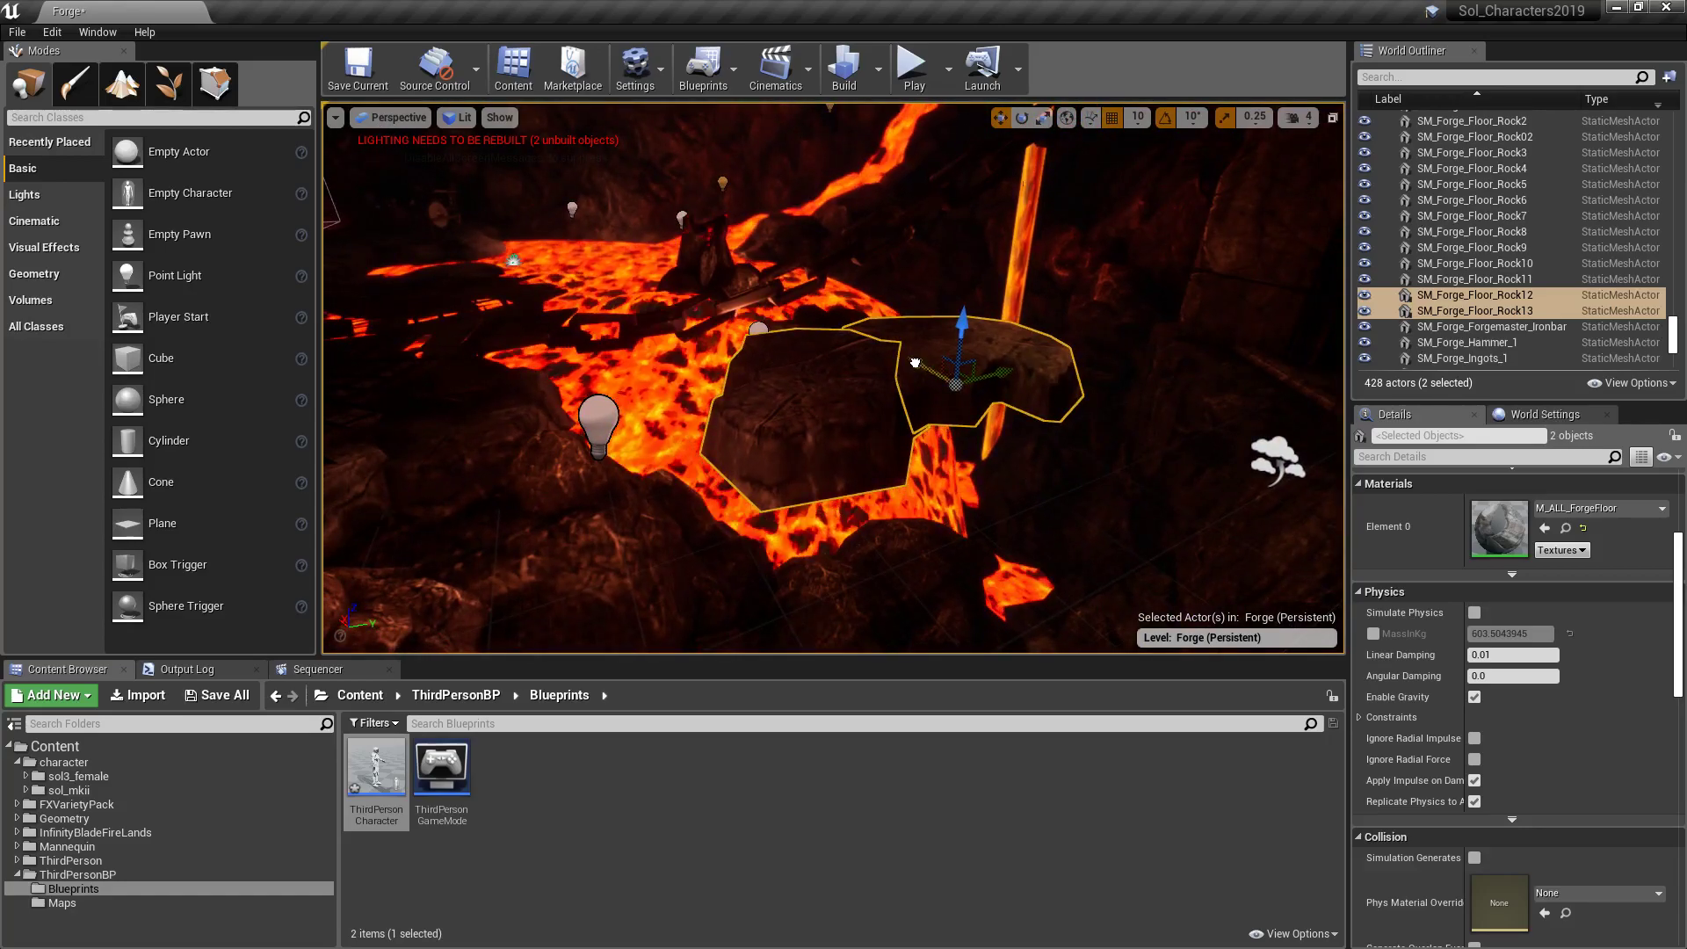
{"action": "left_click_drag", "start_coordinate": [915, 362], "coordinate": [961, 434]}
{"action": "right_click_drag", "start_coordinate": [961, 434], "coordinate": [913, 457]}
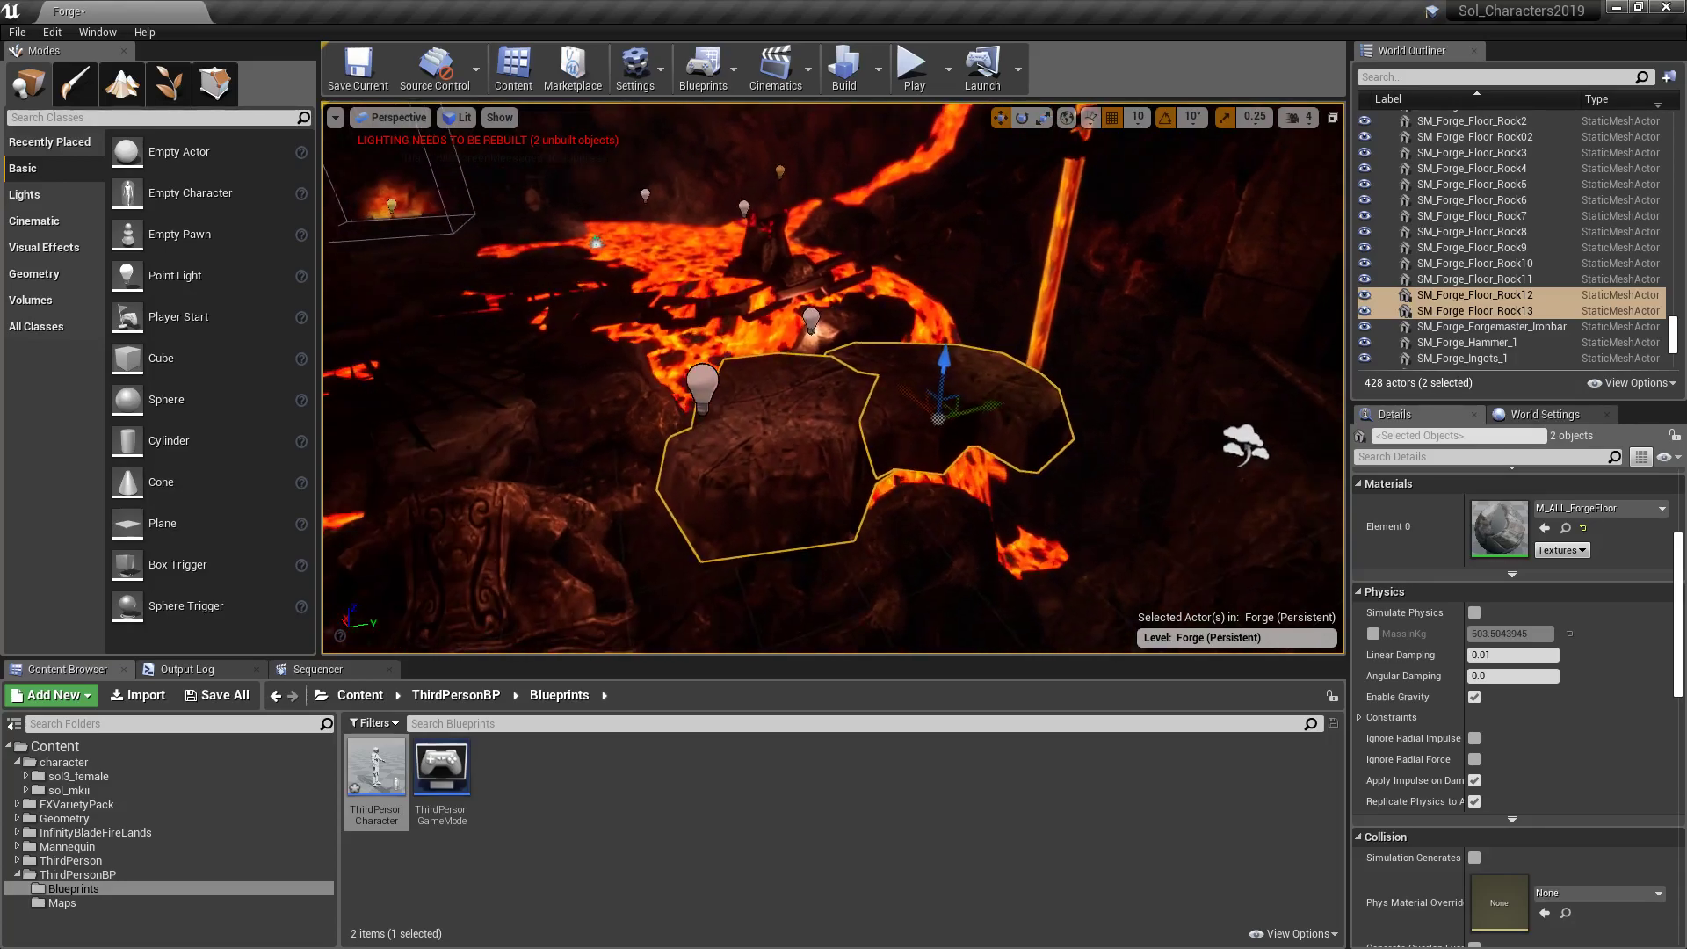
{"action": "right_click_drag", "start_coordinate": [888, 334], "coordinate": [877, 329]}
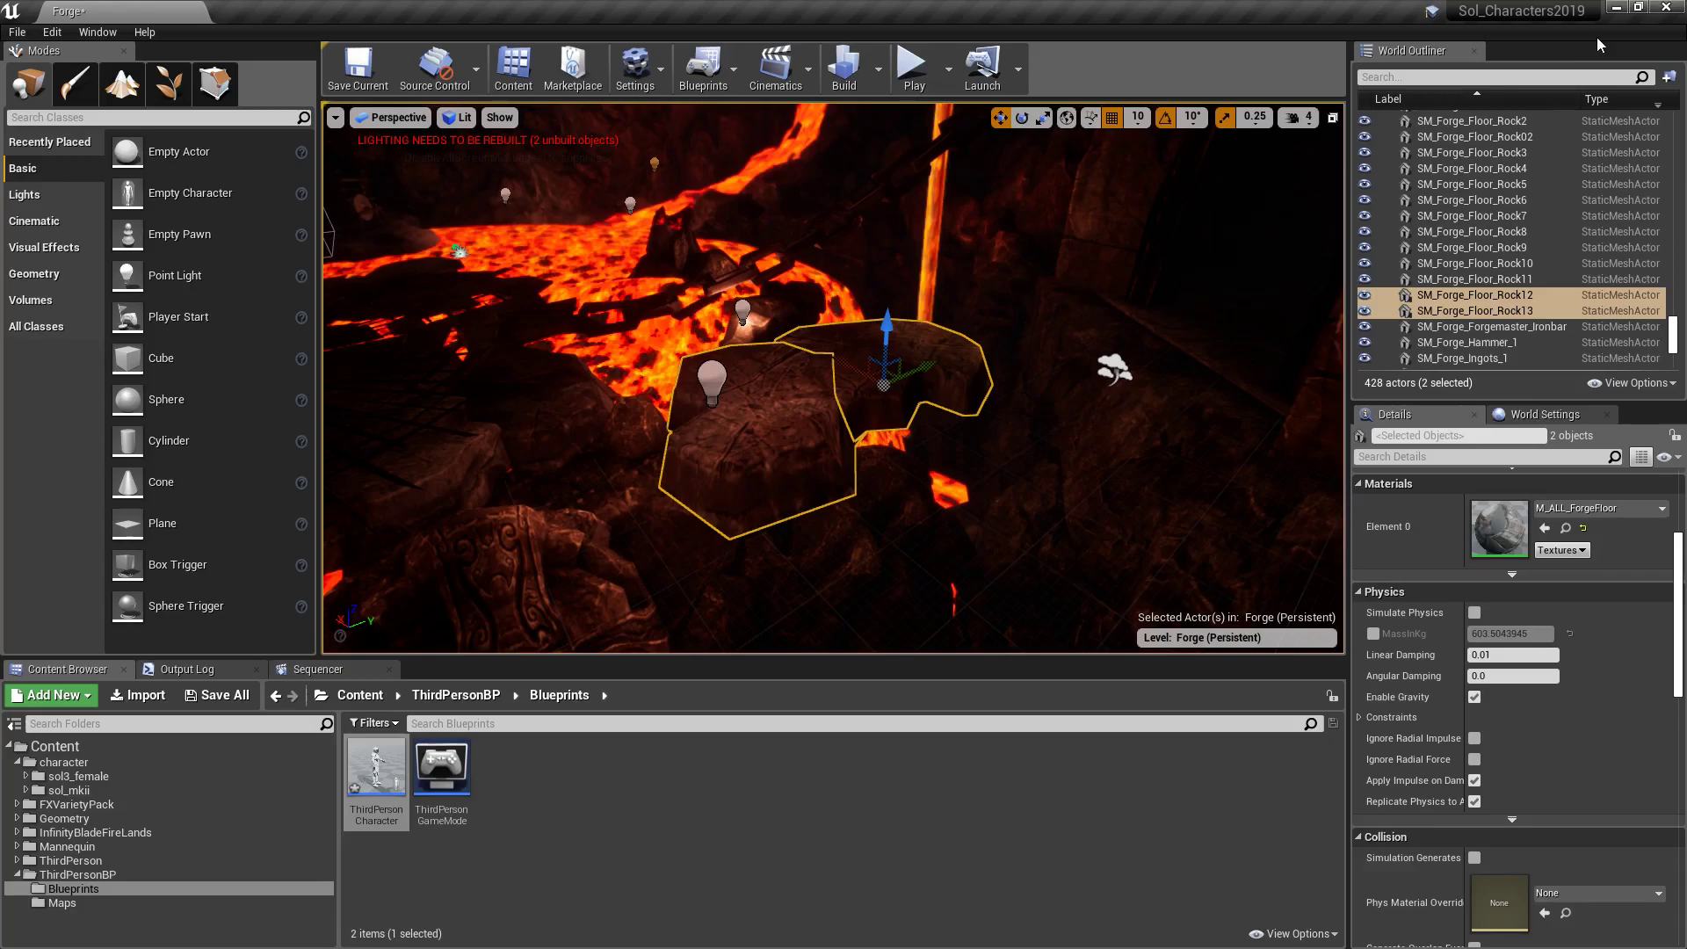
Filter the level's actors by "light" and set the directional Light Source's mobility to Movable.
{"action": "left_click", "coordinate": [1434, 76]}
{"action": "type", "text": "light"}
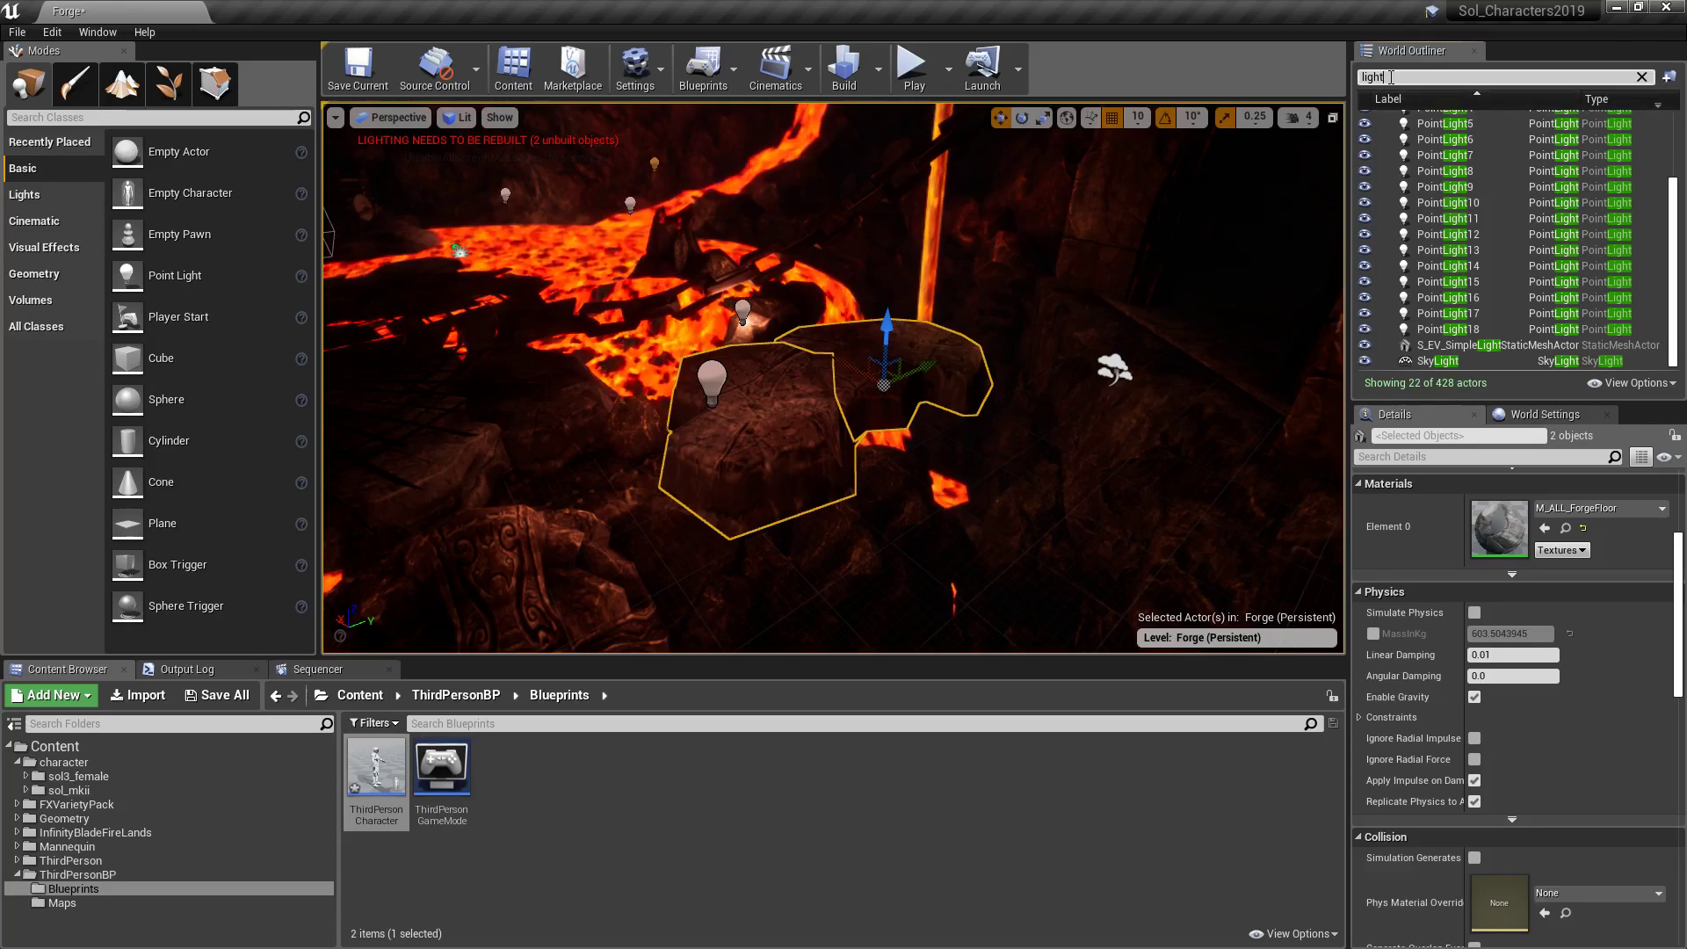
{"action": "scroll", "coordinate": [1448, 140], "scroll_direction": "up", "scroll_amount": 3}
{"action": "left_click", "coordinate": [1446, 134]}
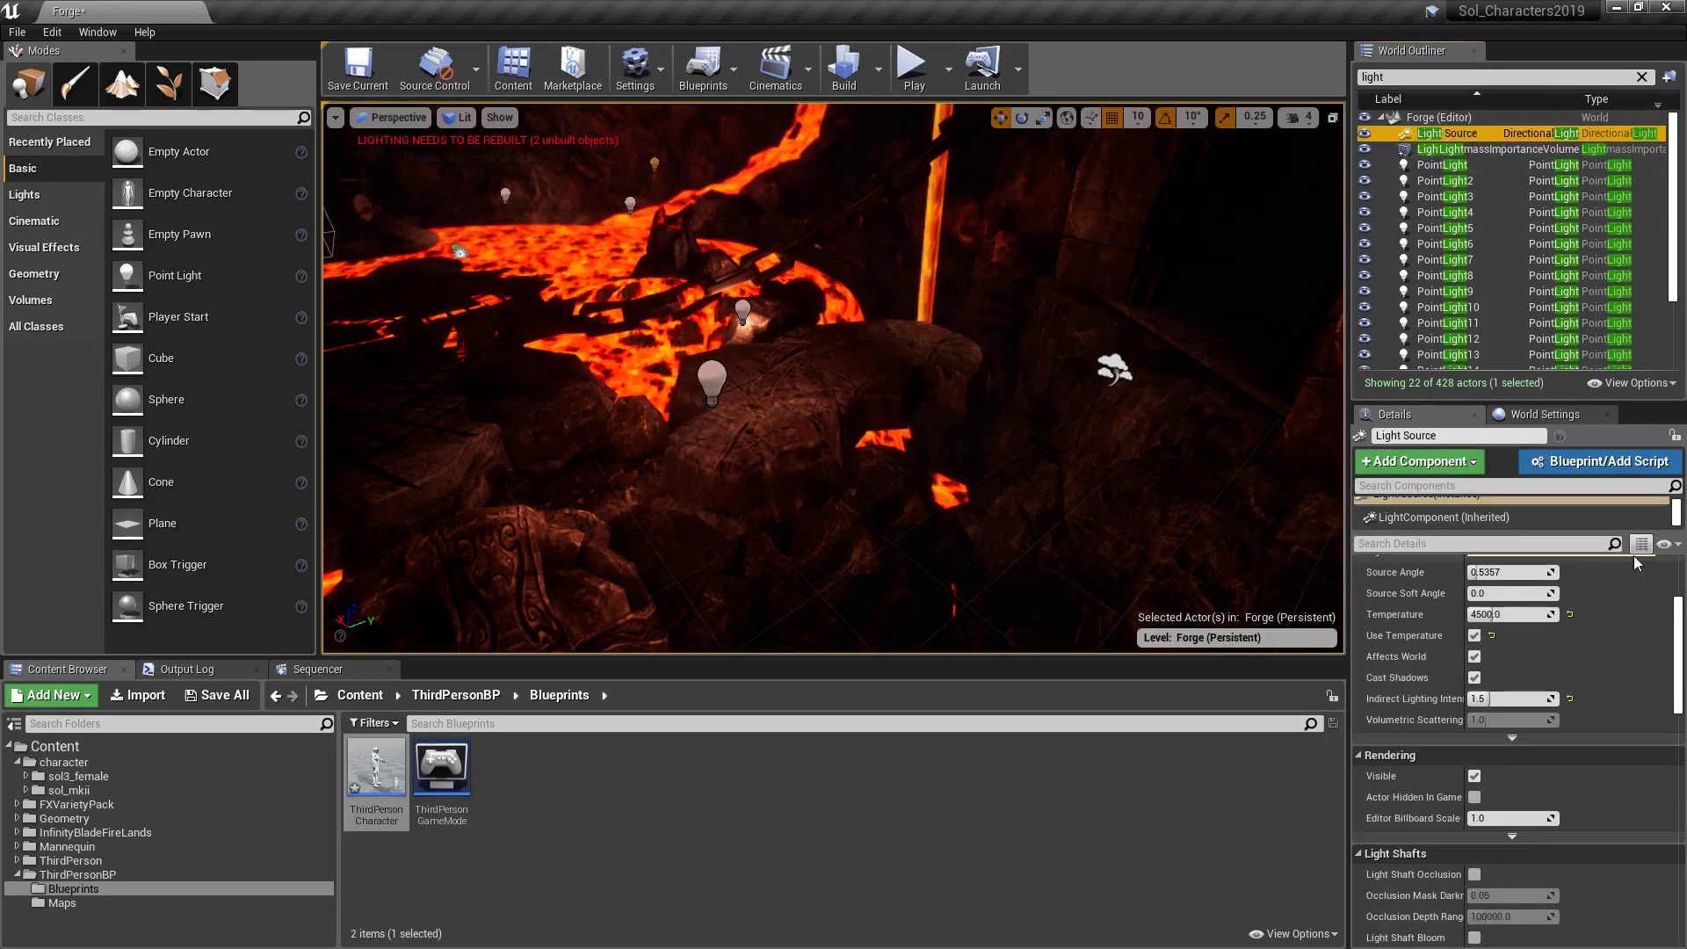
{"action": "scroll", "coordinate": [1595, 653], "scroll_direction": "up", "scroll_amount": 4}
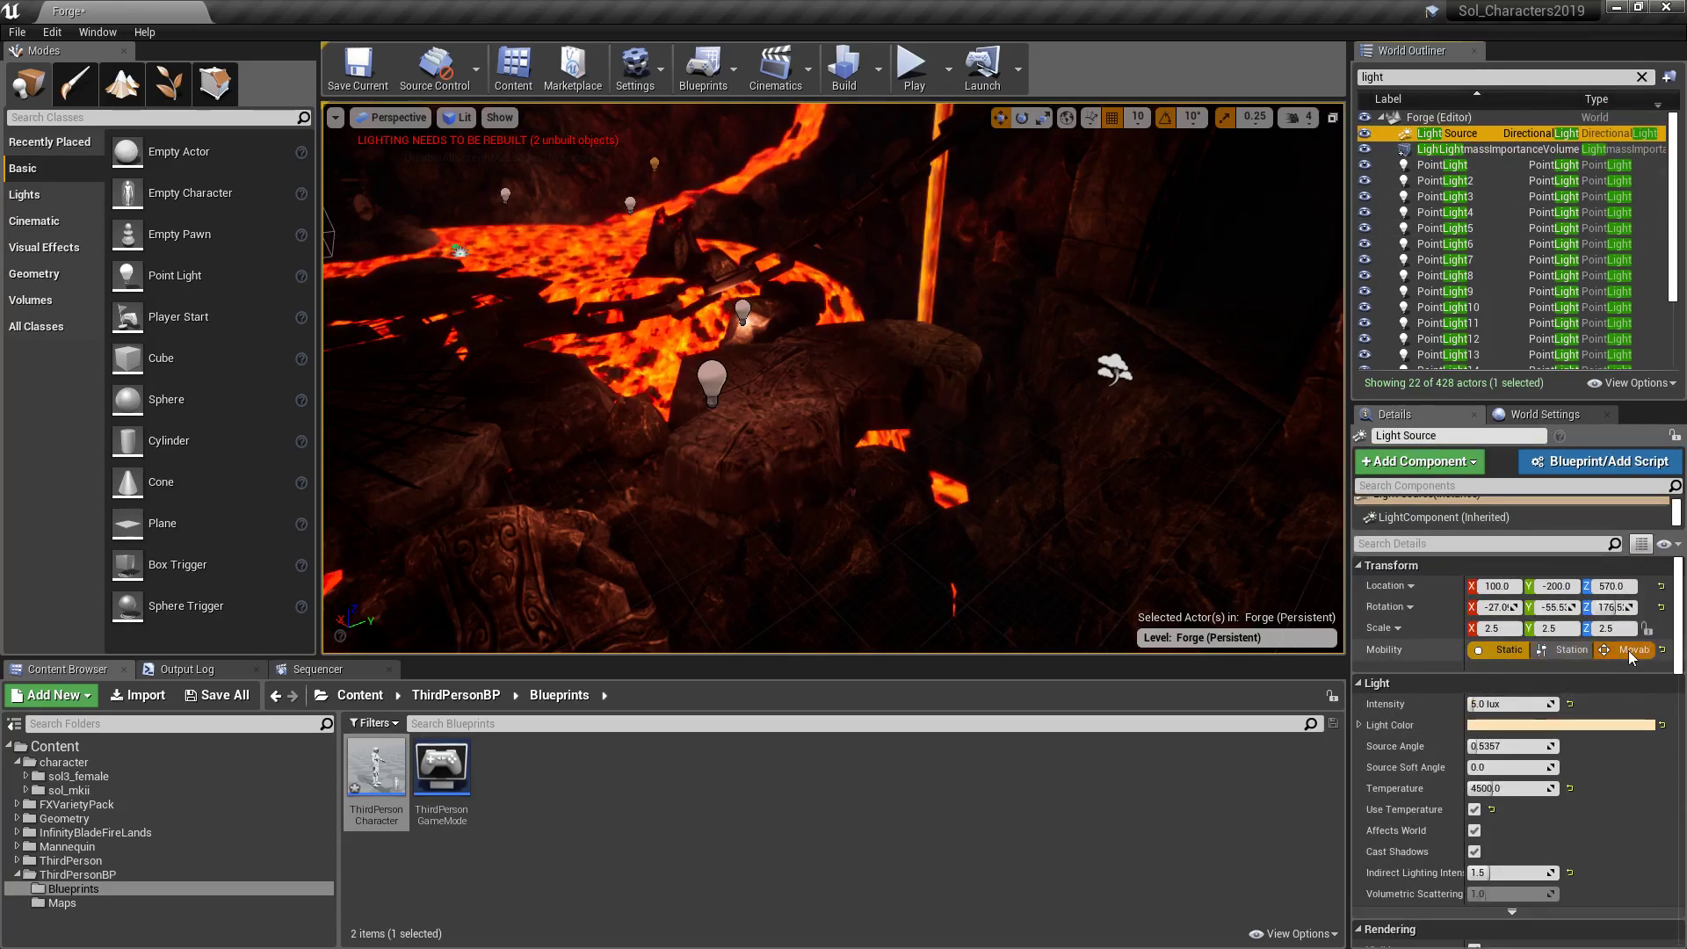
Set the mobility of PointLight through PointLight18 and of the SkyLight to Movable.
{"action": "left_click", "coordinate": [1493, 165]}
{"action": "scroll", "coordinate": [1487, 277], "scroll_direction": "down", "scroll_amount": 3}
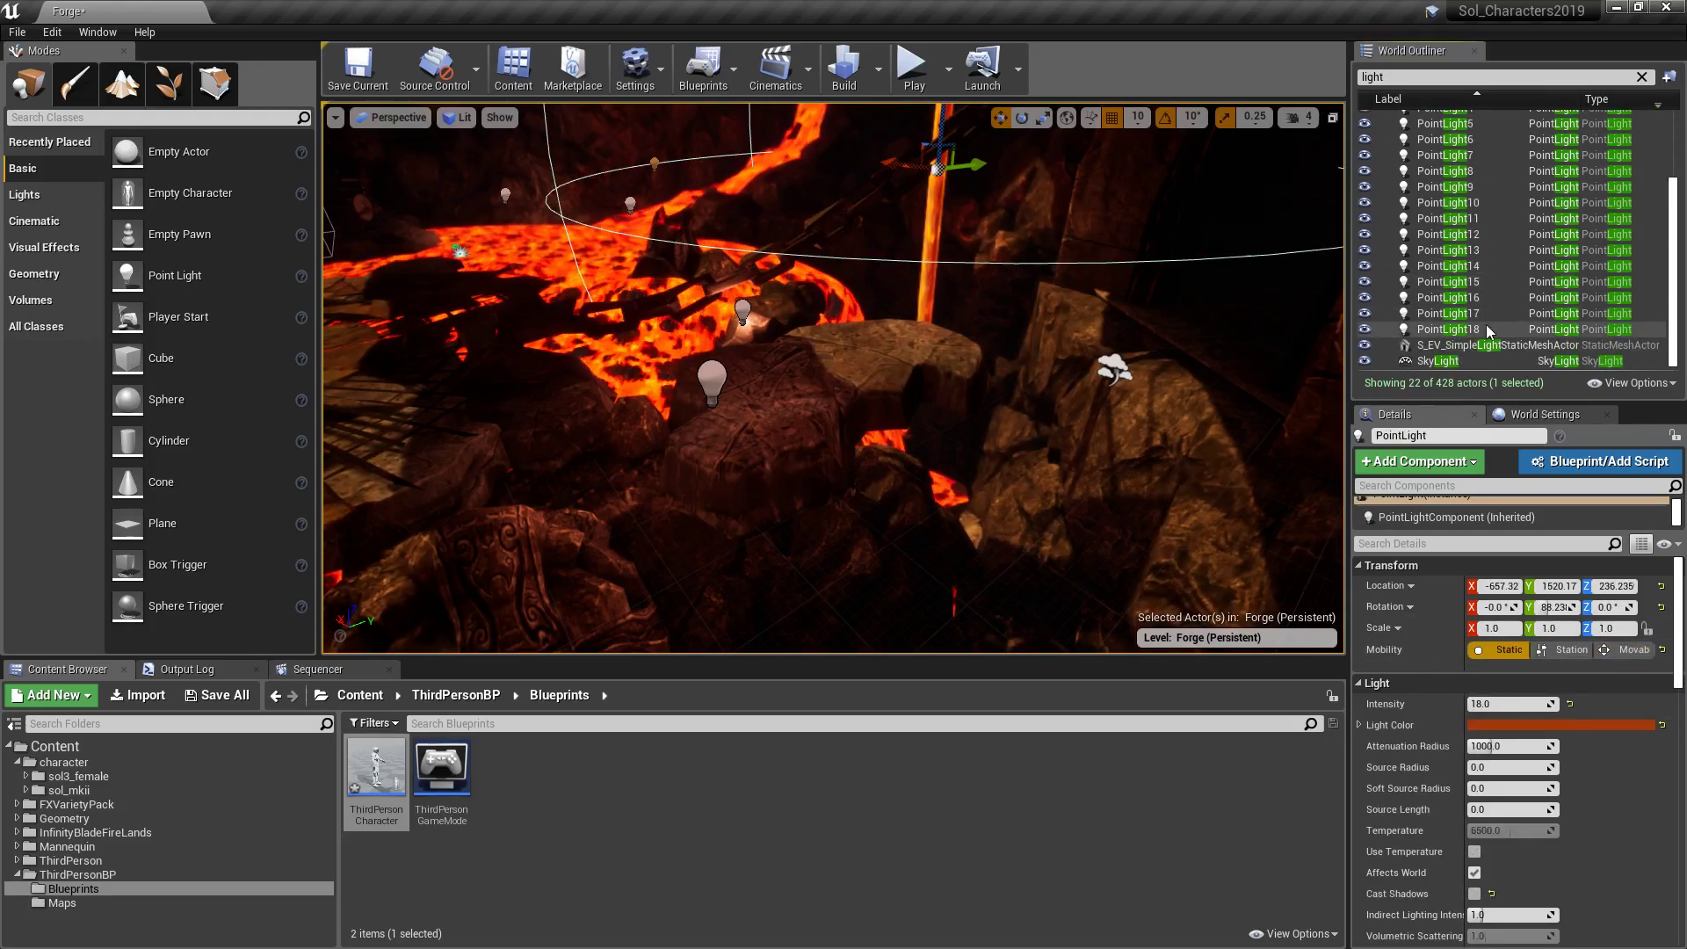
{"action": "left_click", "coordinate": [1487, 332], "text": "shift"}
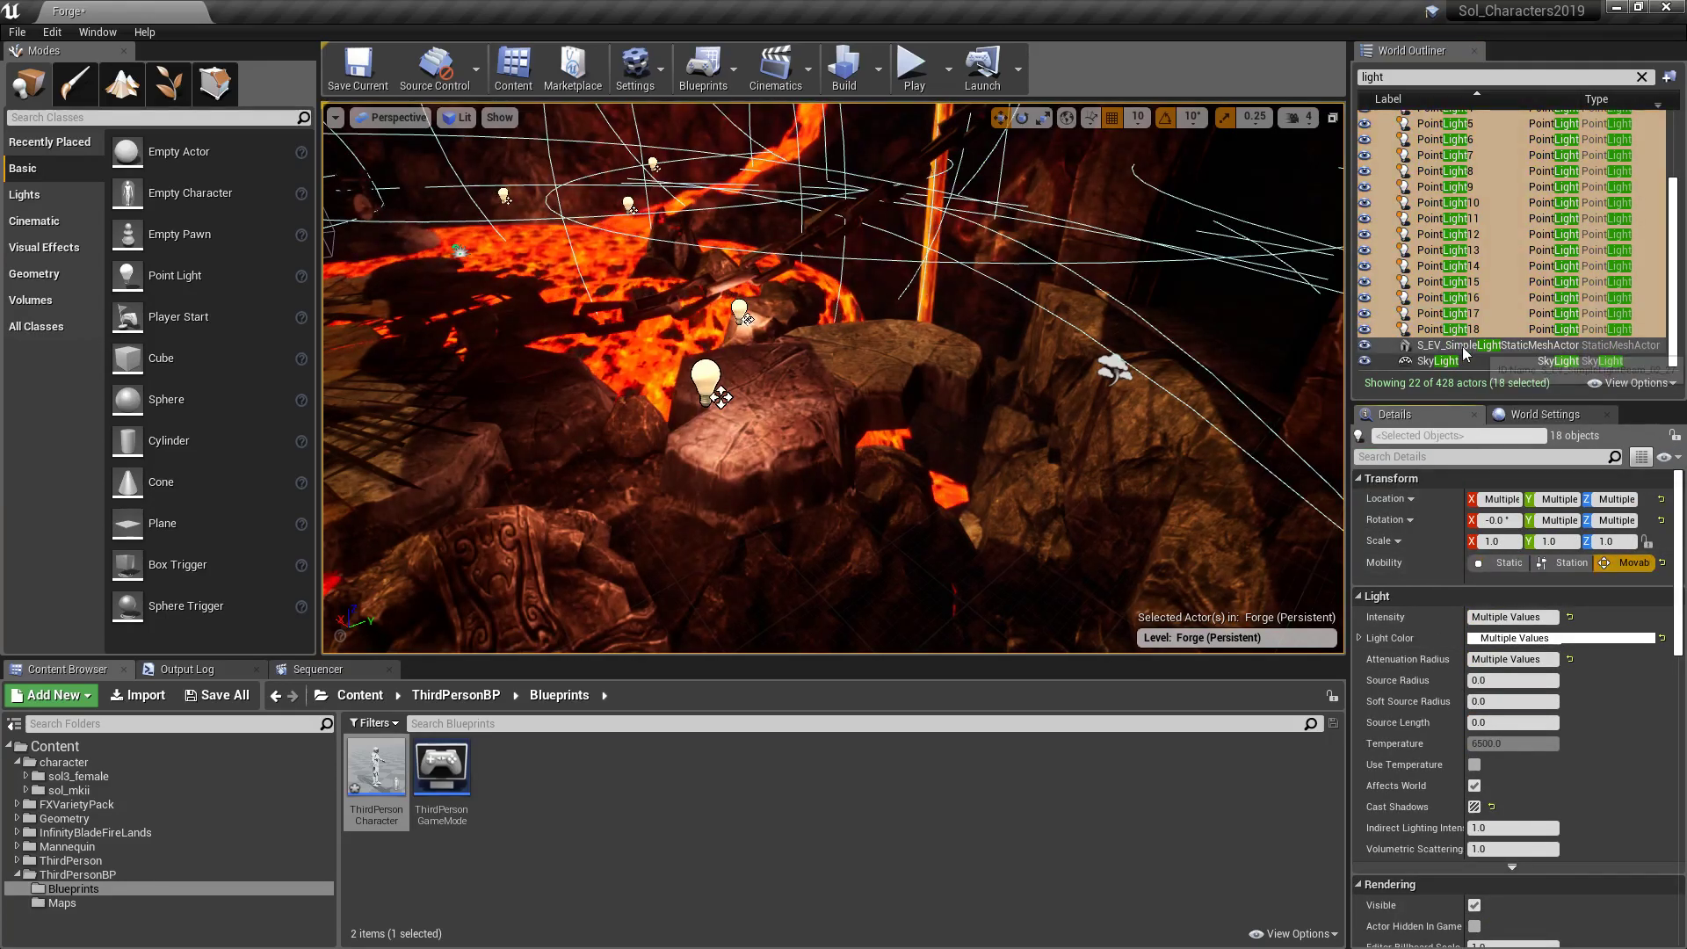
{"action": "left_click", "coordinate": [1462, 360]}
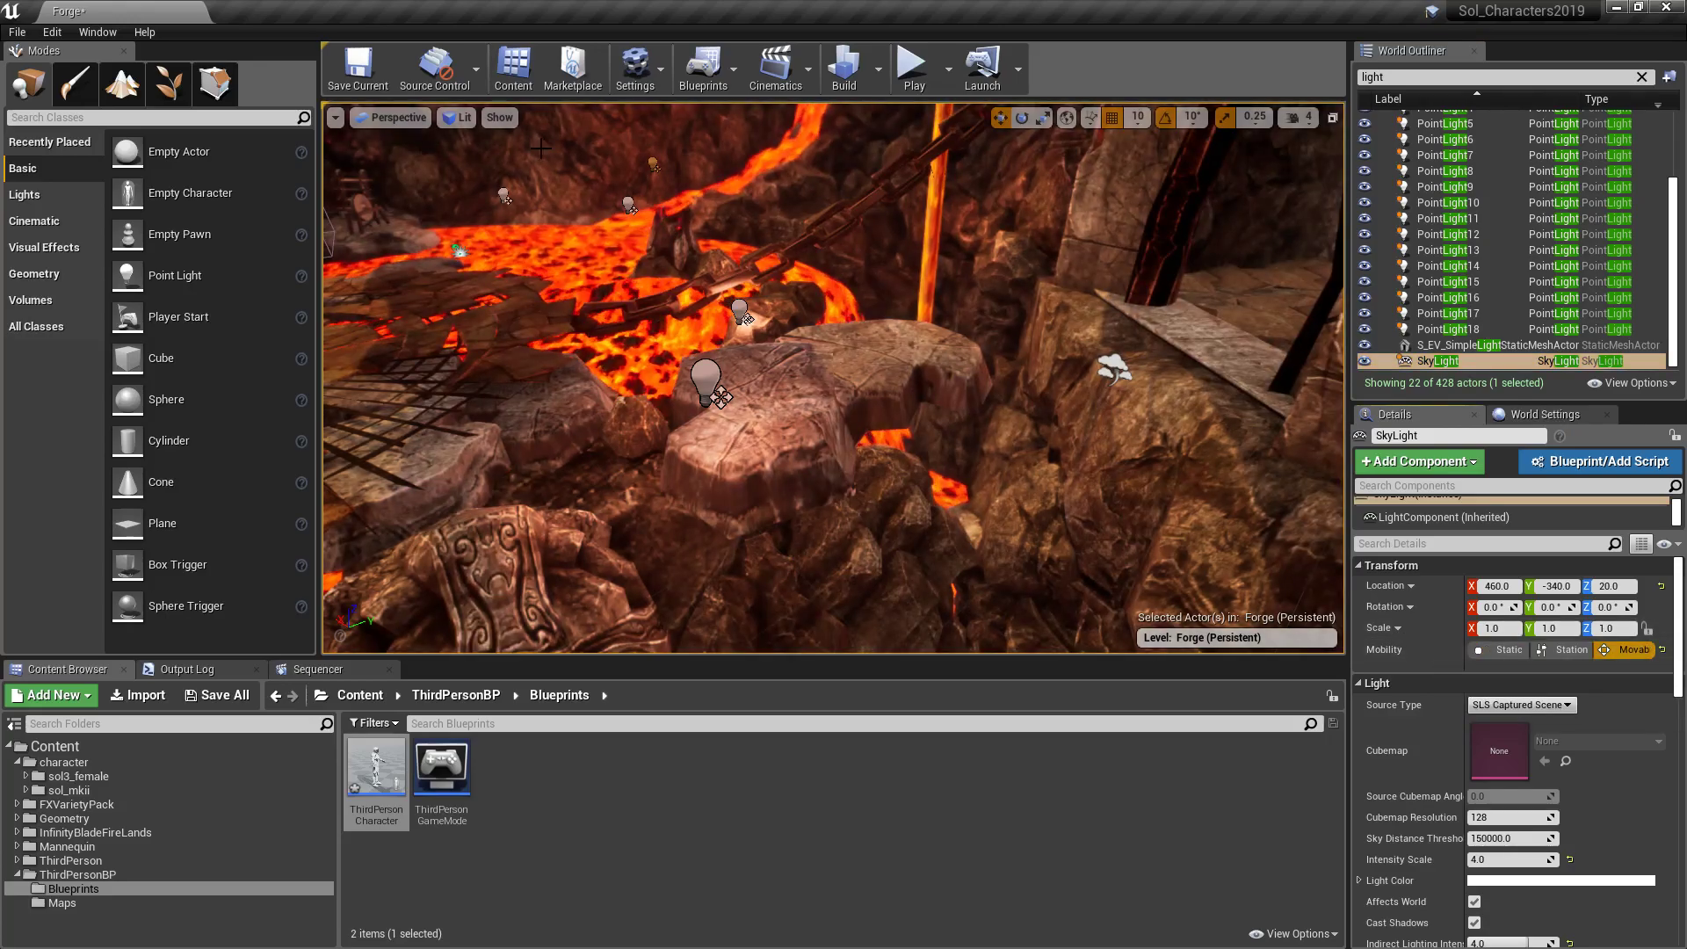
{"action": "key", "text": "f"}
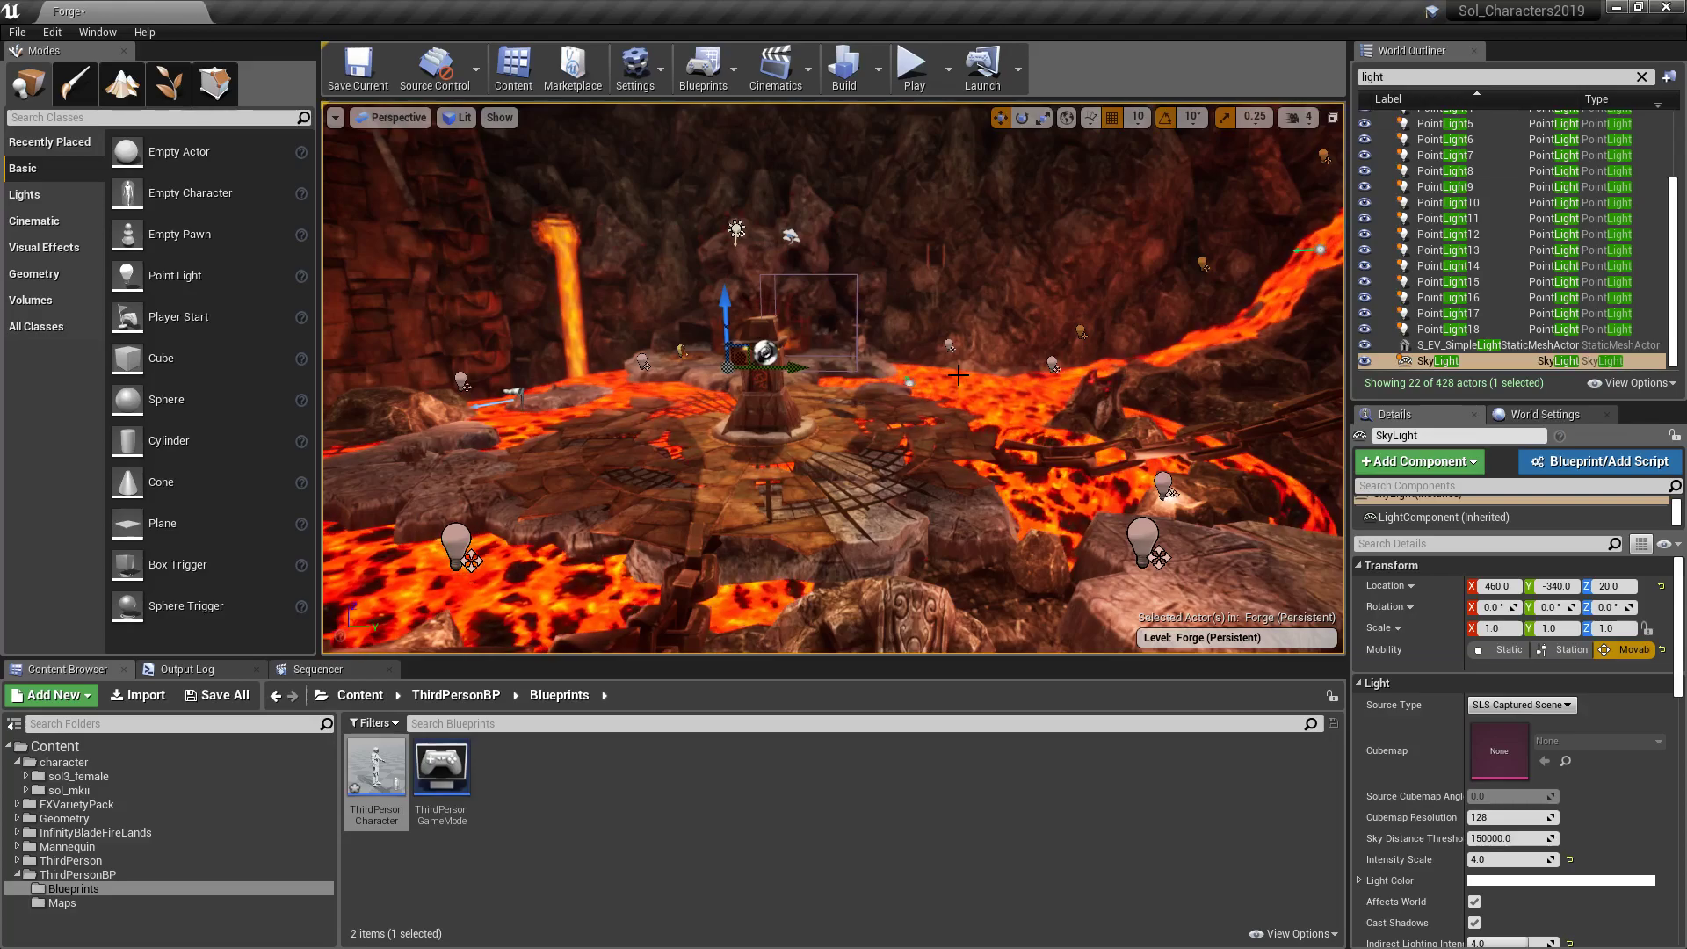
Duplicate the pair of ledge rocks repeatedly to extend the stone path toward the stone column.
{"action": "right_click_drag", "start_coordinate": [895, 411], "coordinate": [1022, 451]}
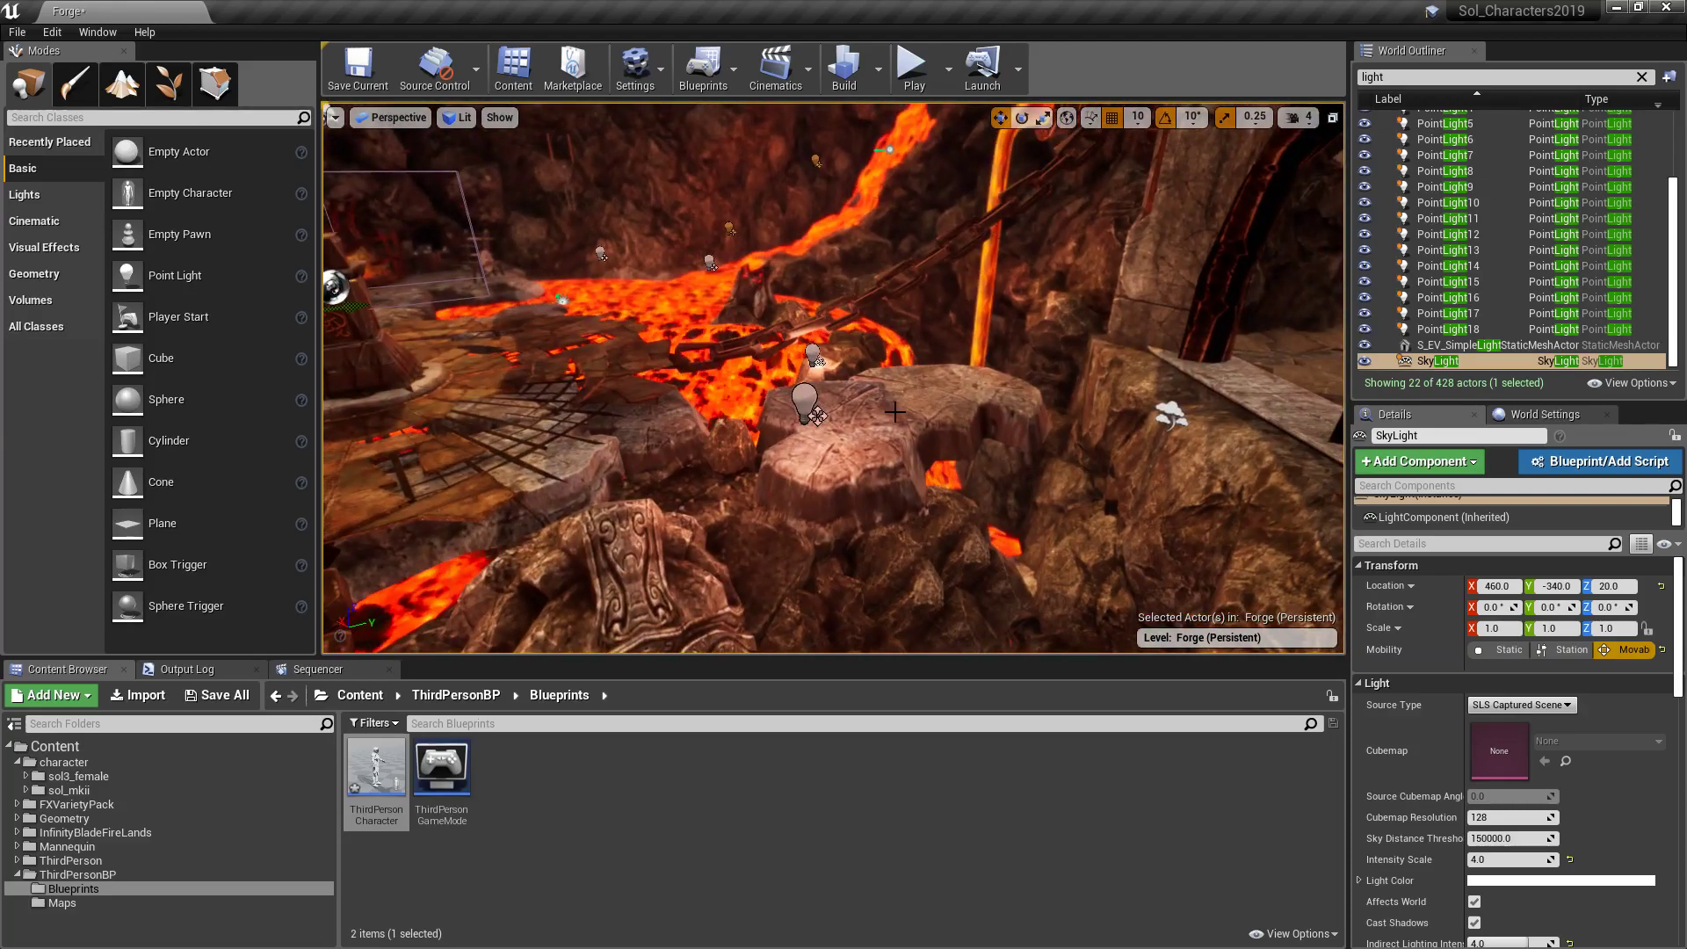
{"action": "left_click", "coordinate": [894, 412]}
{"action": "left_click", "coordinate": [954, 404], "text": "ctrl"}
{"action": "left_click_drag", "start_coordinate": [904, 403], "coordinate": [1121, 421], "text": "alt"}
{"action": "right_click_drag", "start_coordinate": [1122, 422], "coordinate": [1256, 457]}
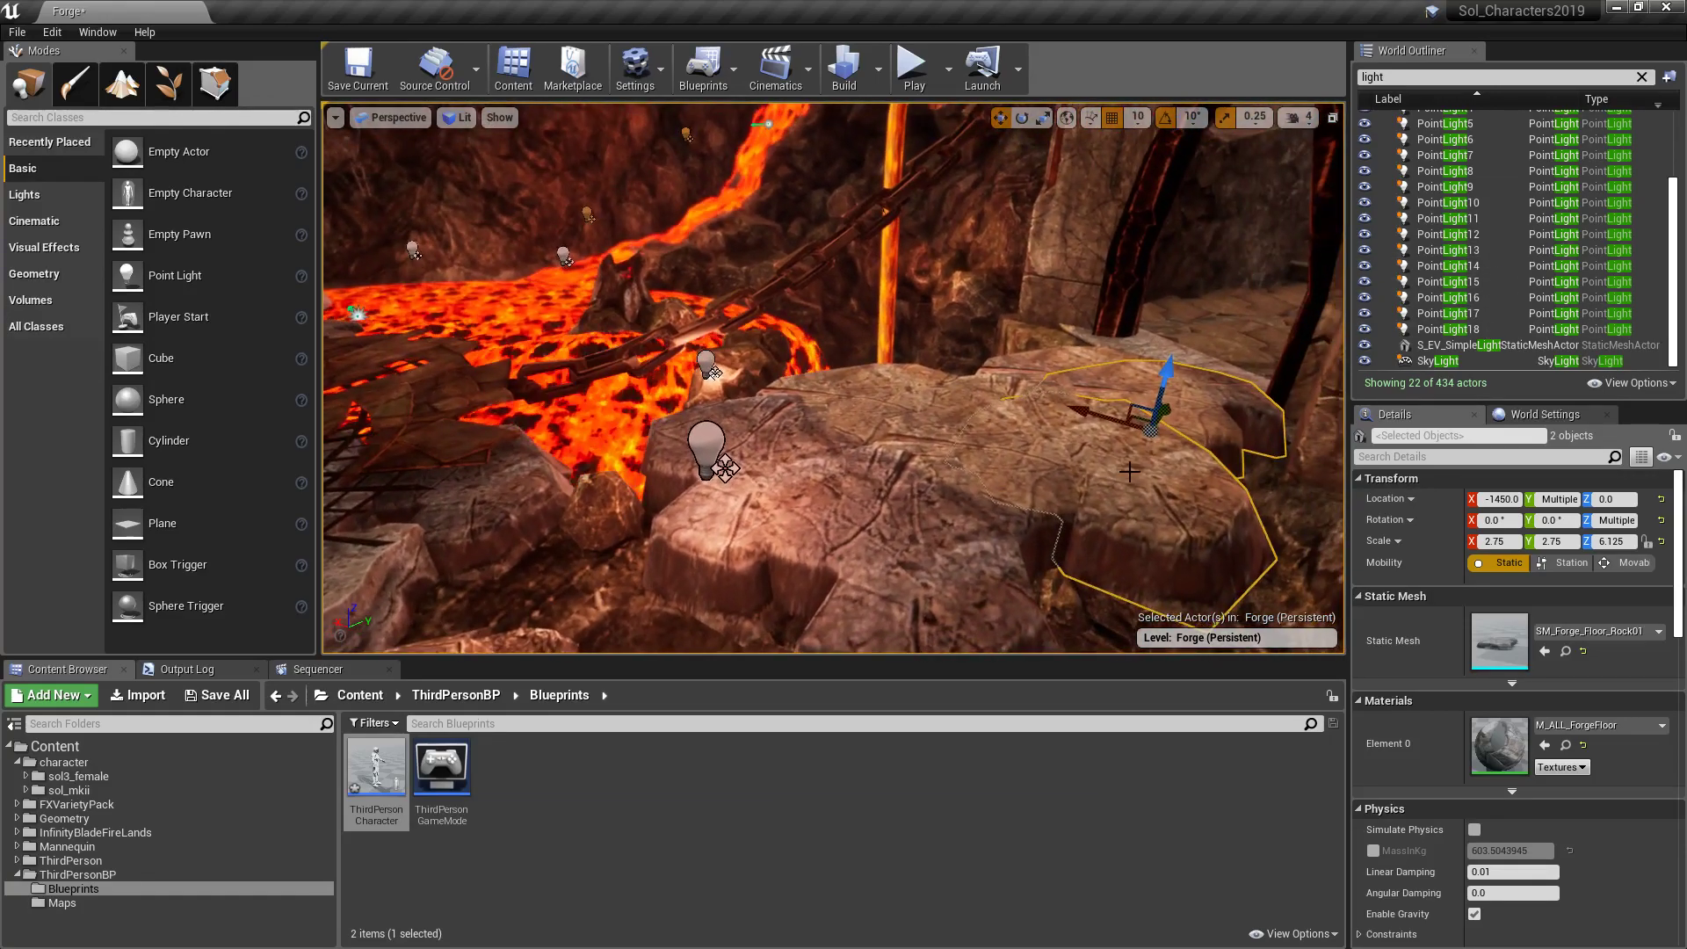
Delete all the duplicated floor rocks of the added ledge.
{"action": "left_click", "coordinate": [1144, 481]}
{"action": "key", "text": "Delete"}
{"action": "key", "text": "ctrl+z"}
{"action": "key", "text": "Delete"}
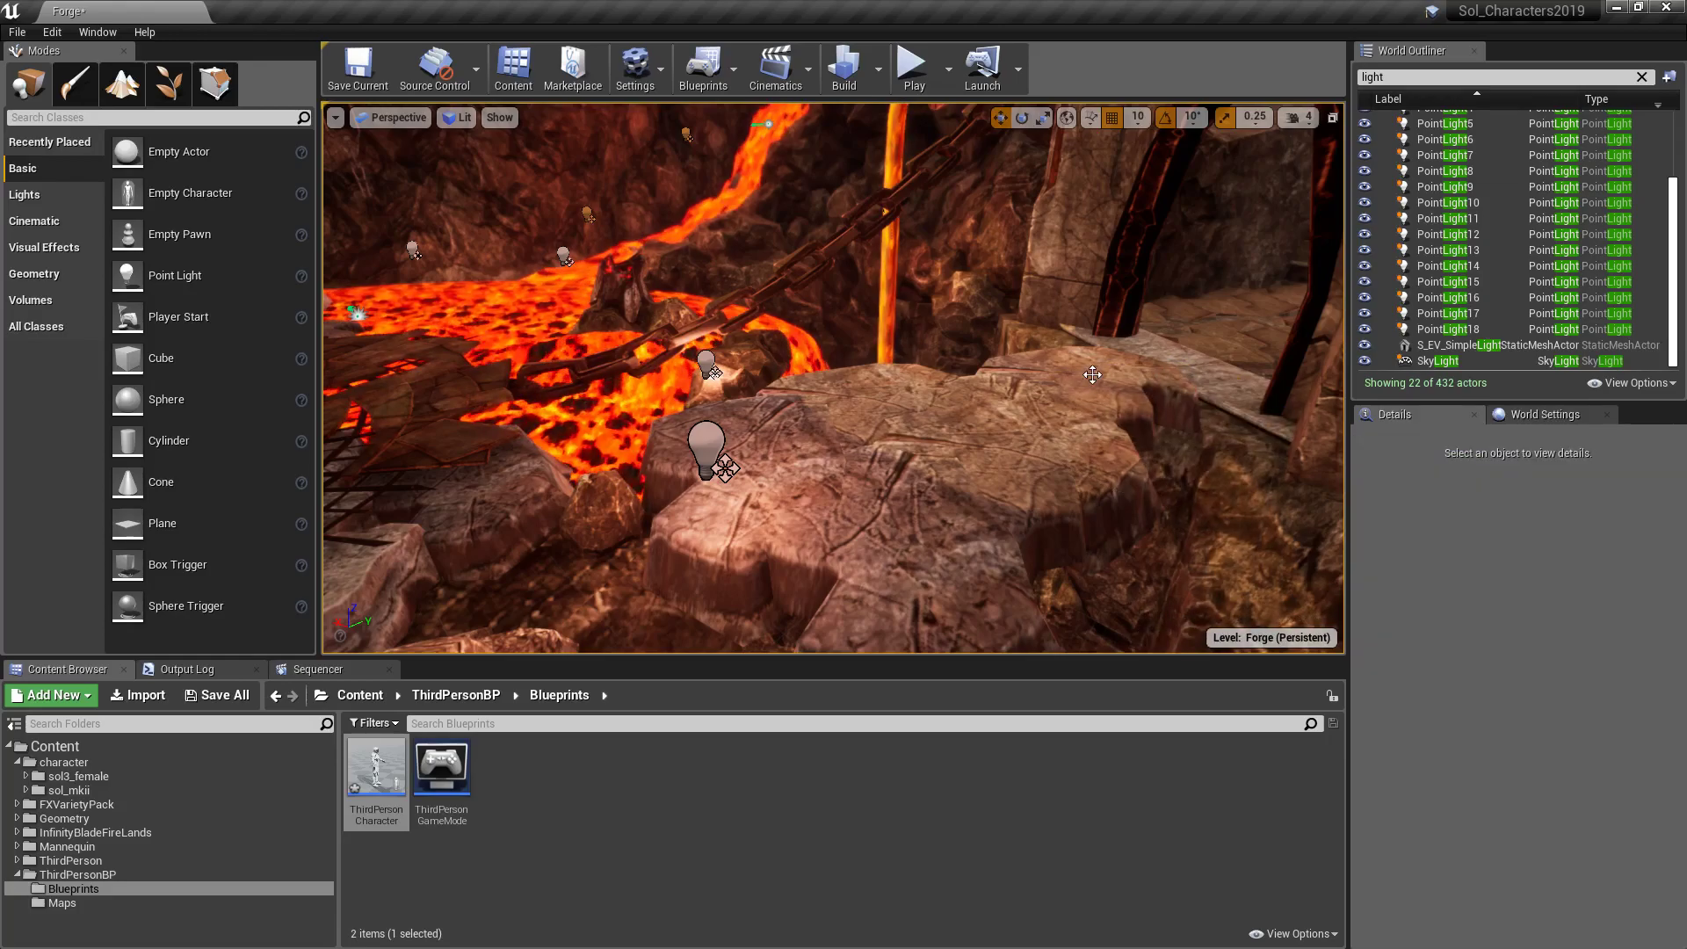
{"action": "left_click", "coordinate": [826, 536]}
{"action": "key", "text": "Delete"}
{"action": "left_click", "coordinate": [887, 408]}
{"action": "key", "text": "Delete"}
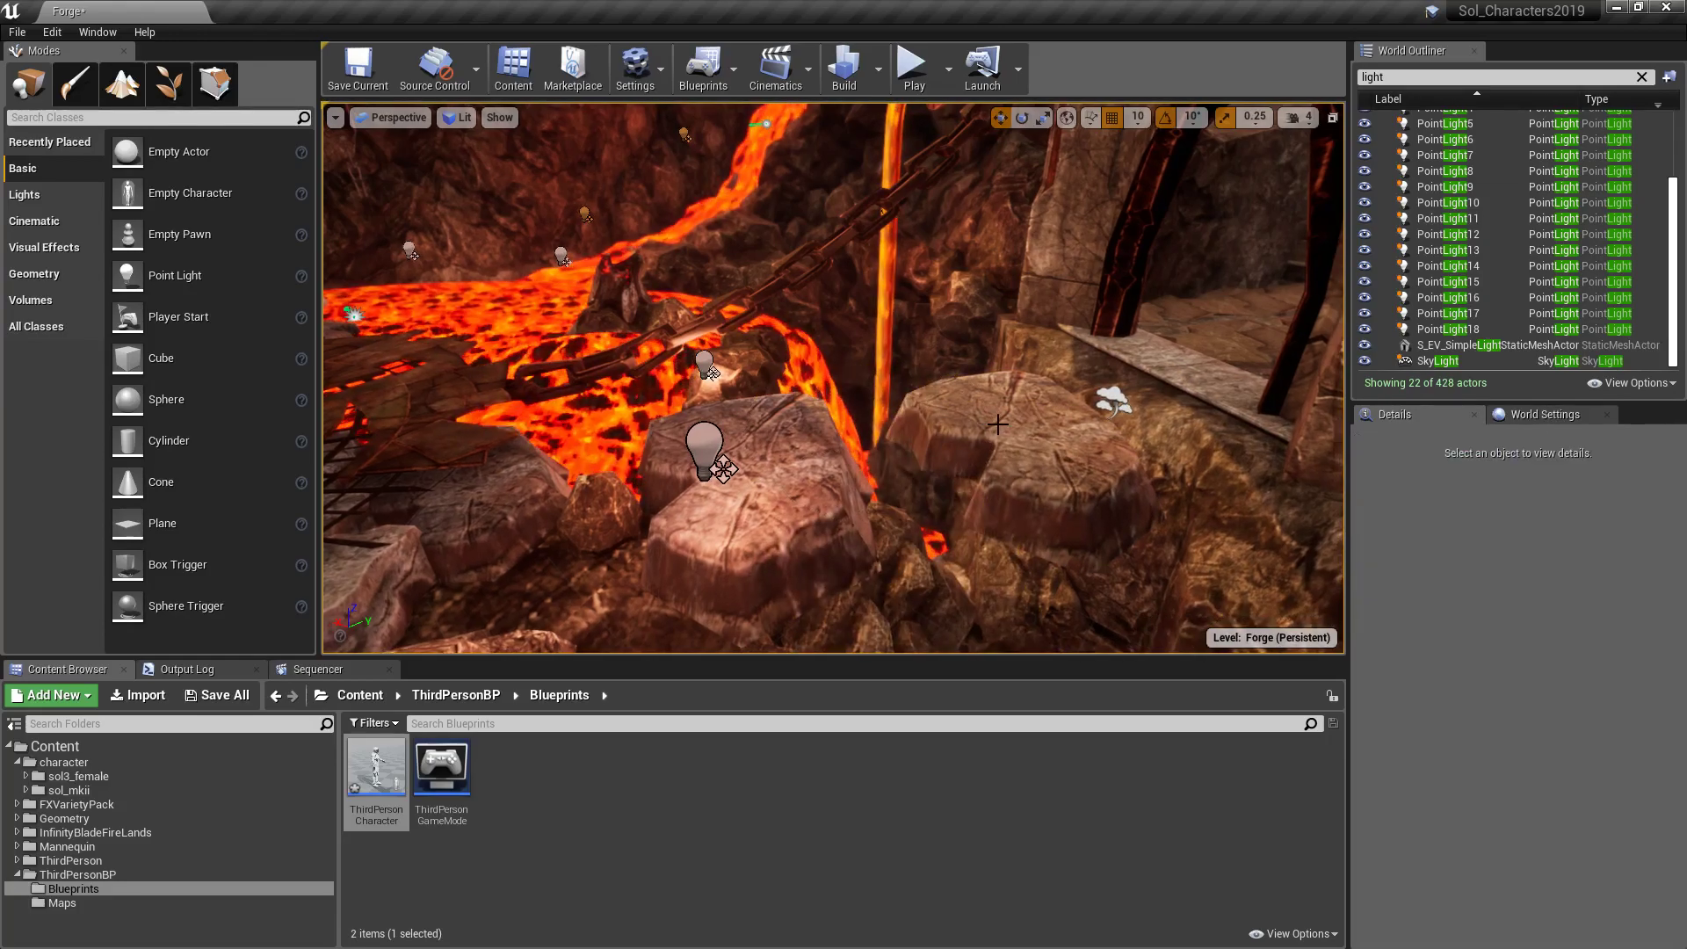
{"action": "left_click", "coordinate": [1028, 452]}
{"action": "key", "text": "Delete"}
{"action": "left_click", "coordinate": [790, 466]}
{"action": "key", "text": "Delete"}
Inspect the relit hall up to the gate, play-test the level with the sol_mkii character, and end the session.
{"action": "right_click_drag", "start_coordinate": [889, 405], "coordinate": [988, 436]}
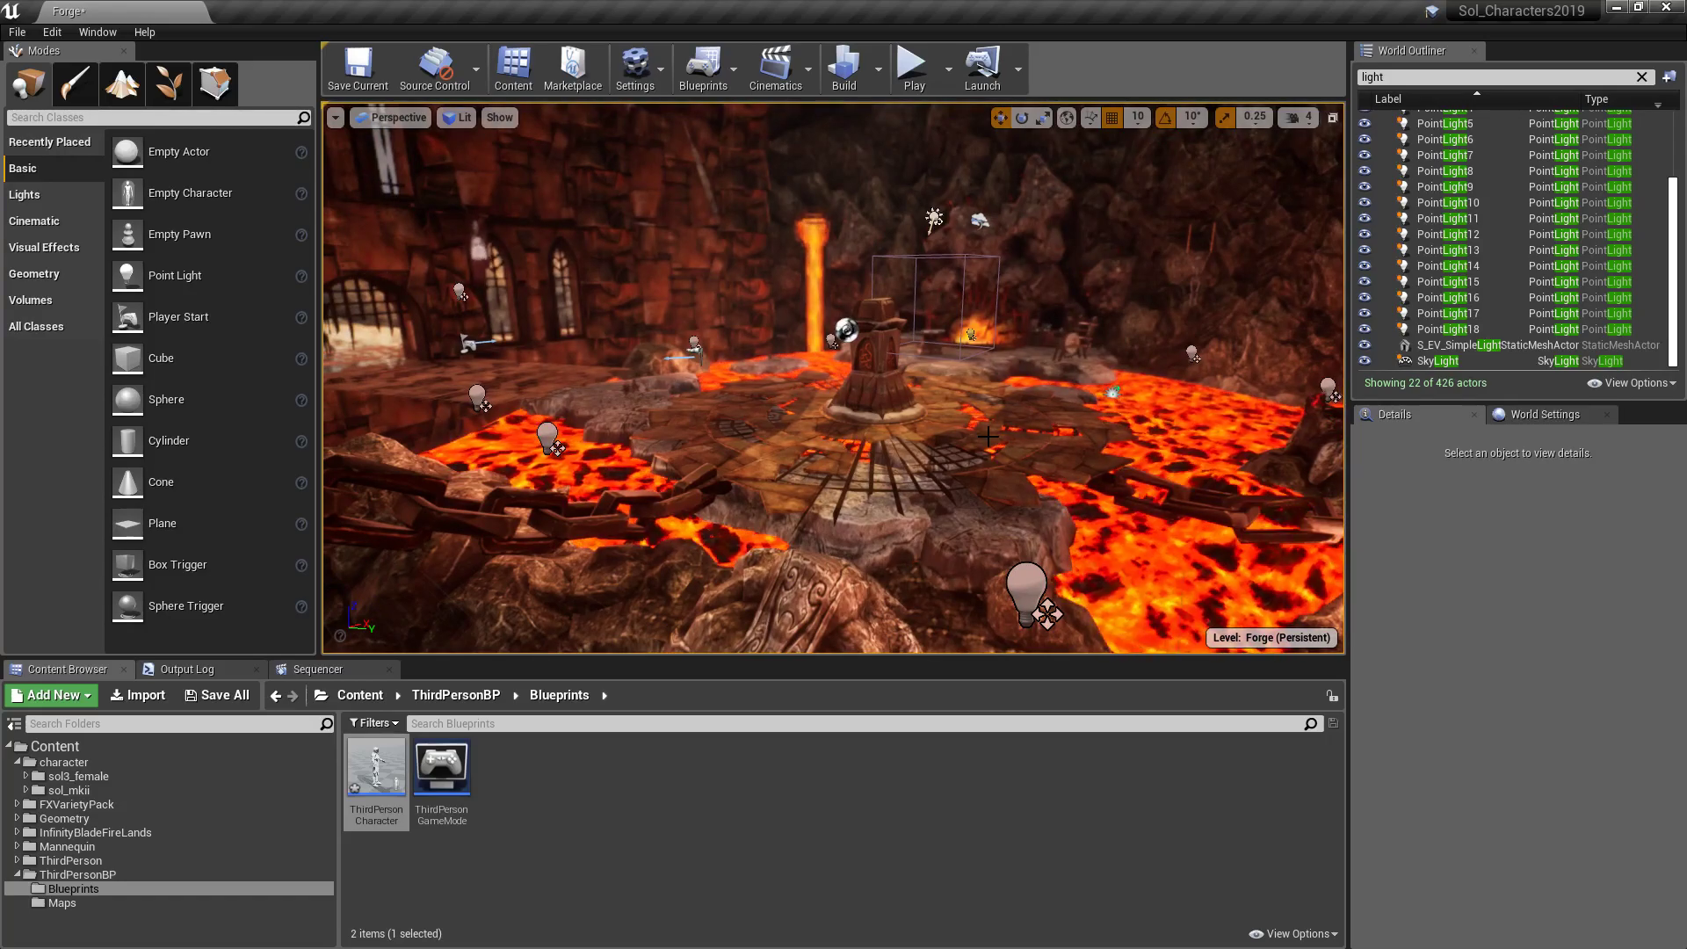
{"action": "key", "text": "w"}
{"action": "right_click_drag", "start_coordinate": [1012, 415], "coordinate": [958, 439]}
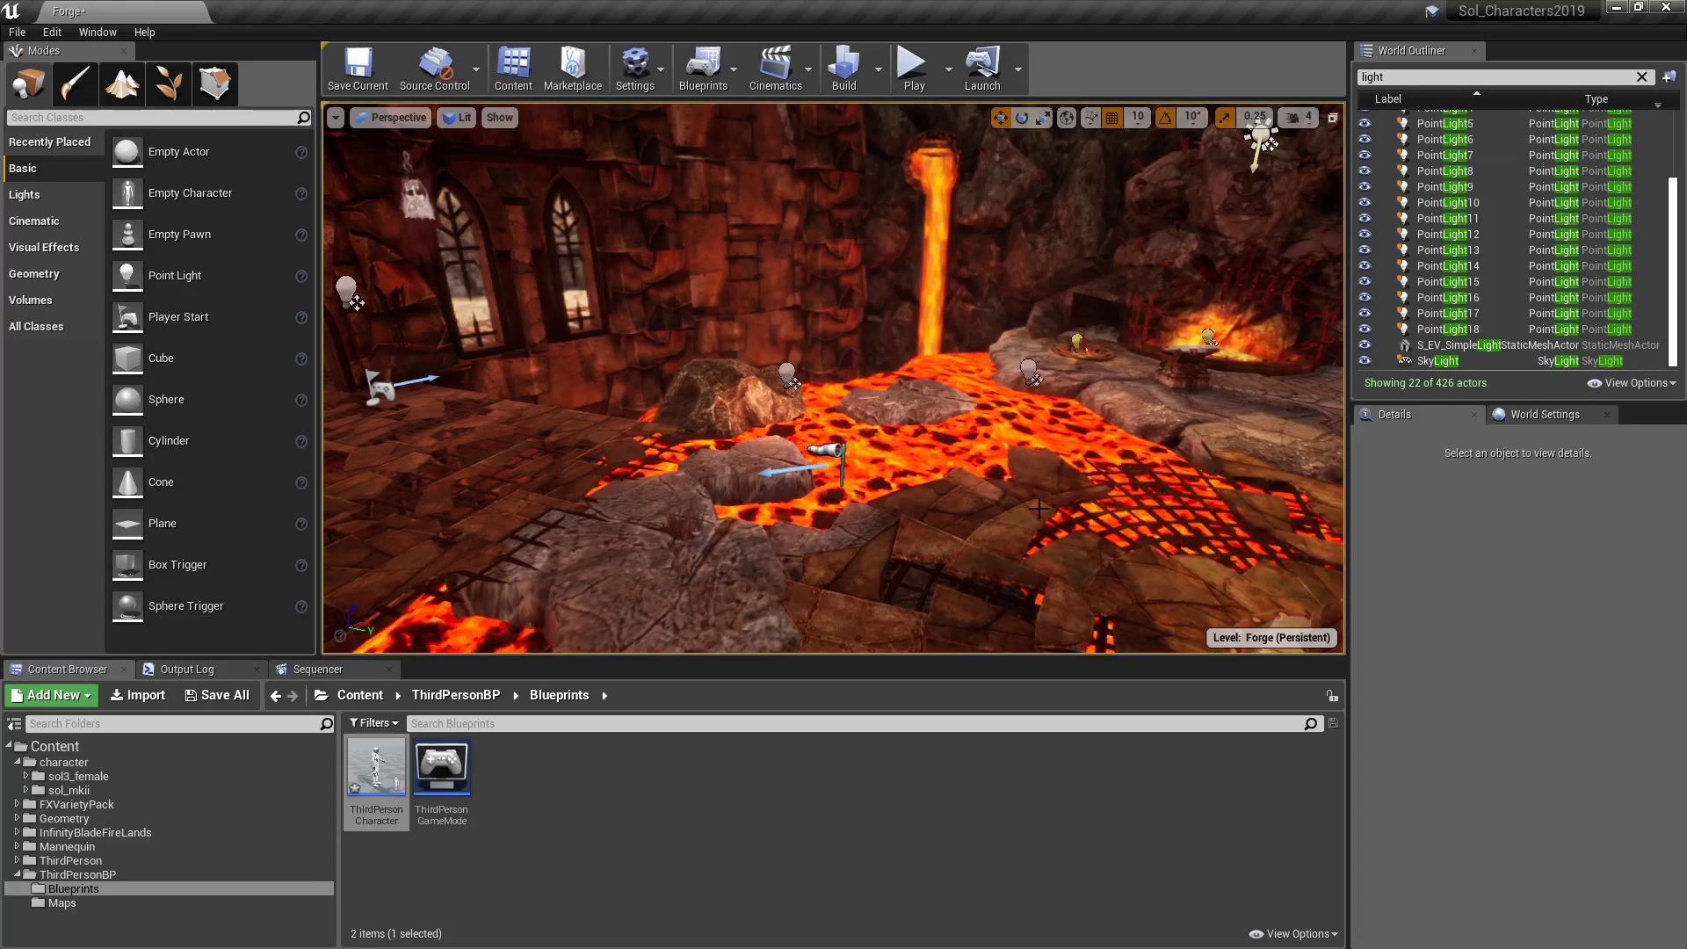
{"action": "right_click_drag", "start_coordinate": [1038, 507], "coordinate": [966, 508]}
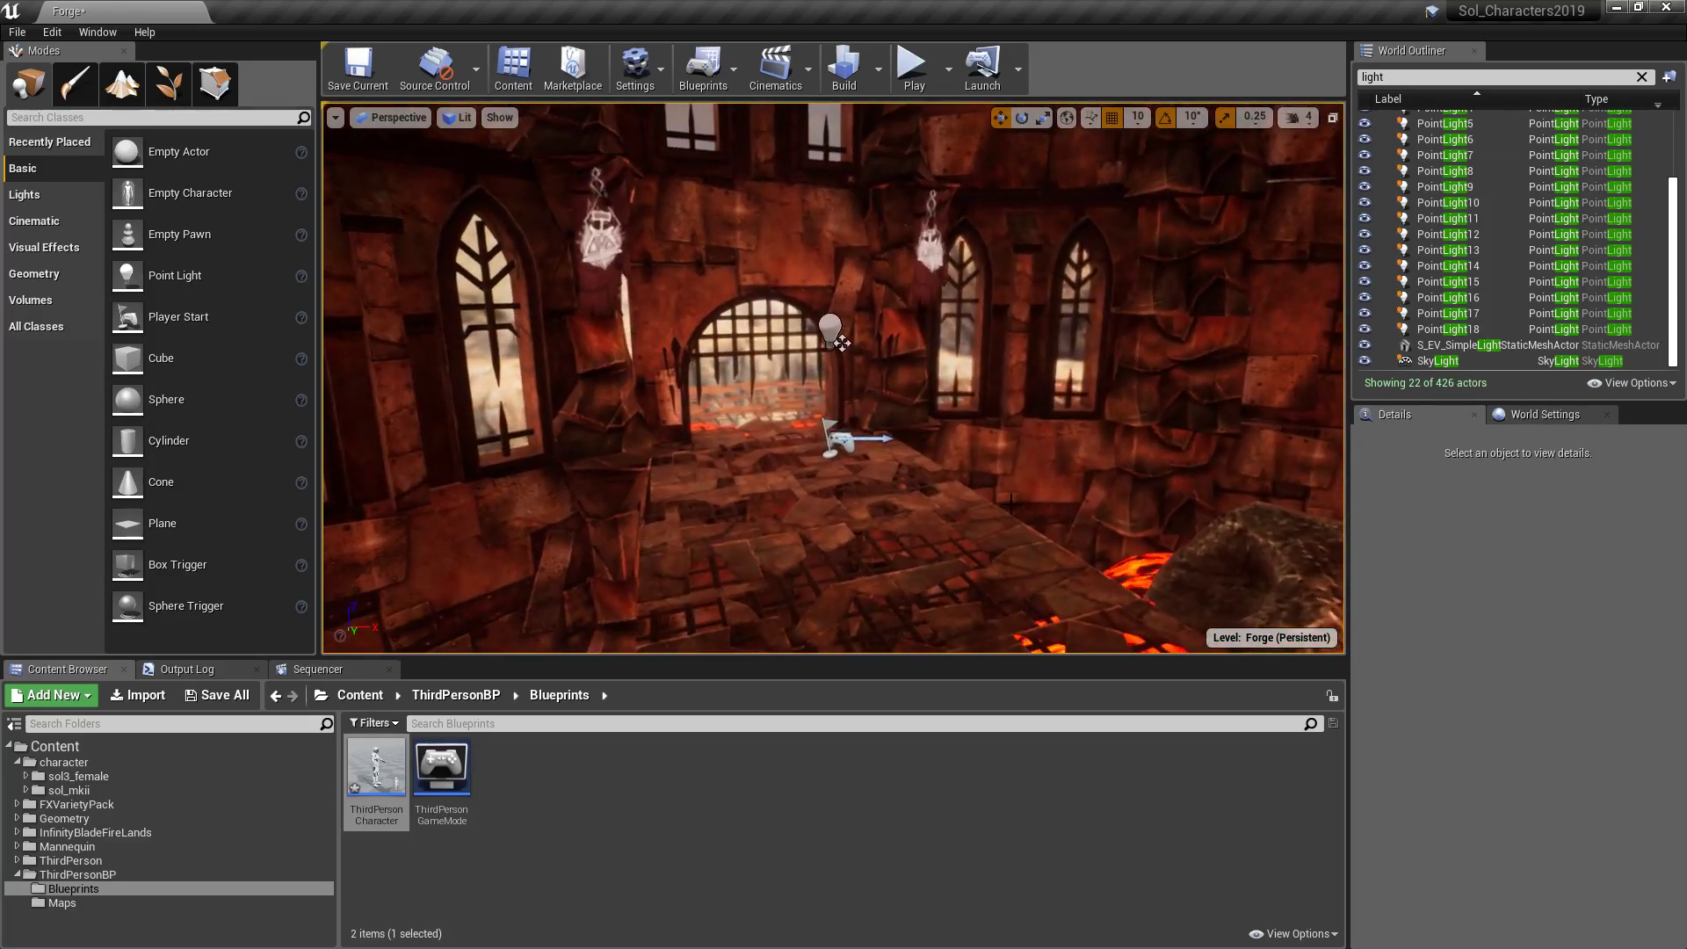
{"action": "left_click", "coordinate": [911, 66]}
{"action": "left_click", "coordinate": [956, 512]}
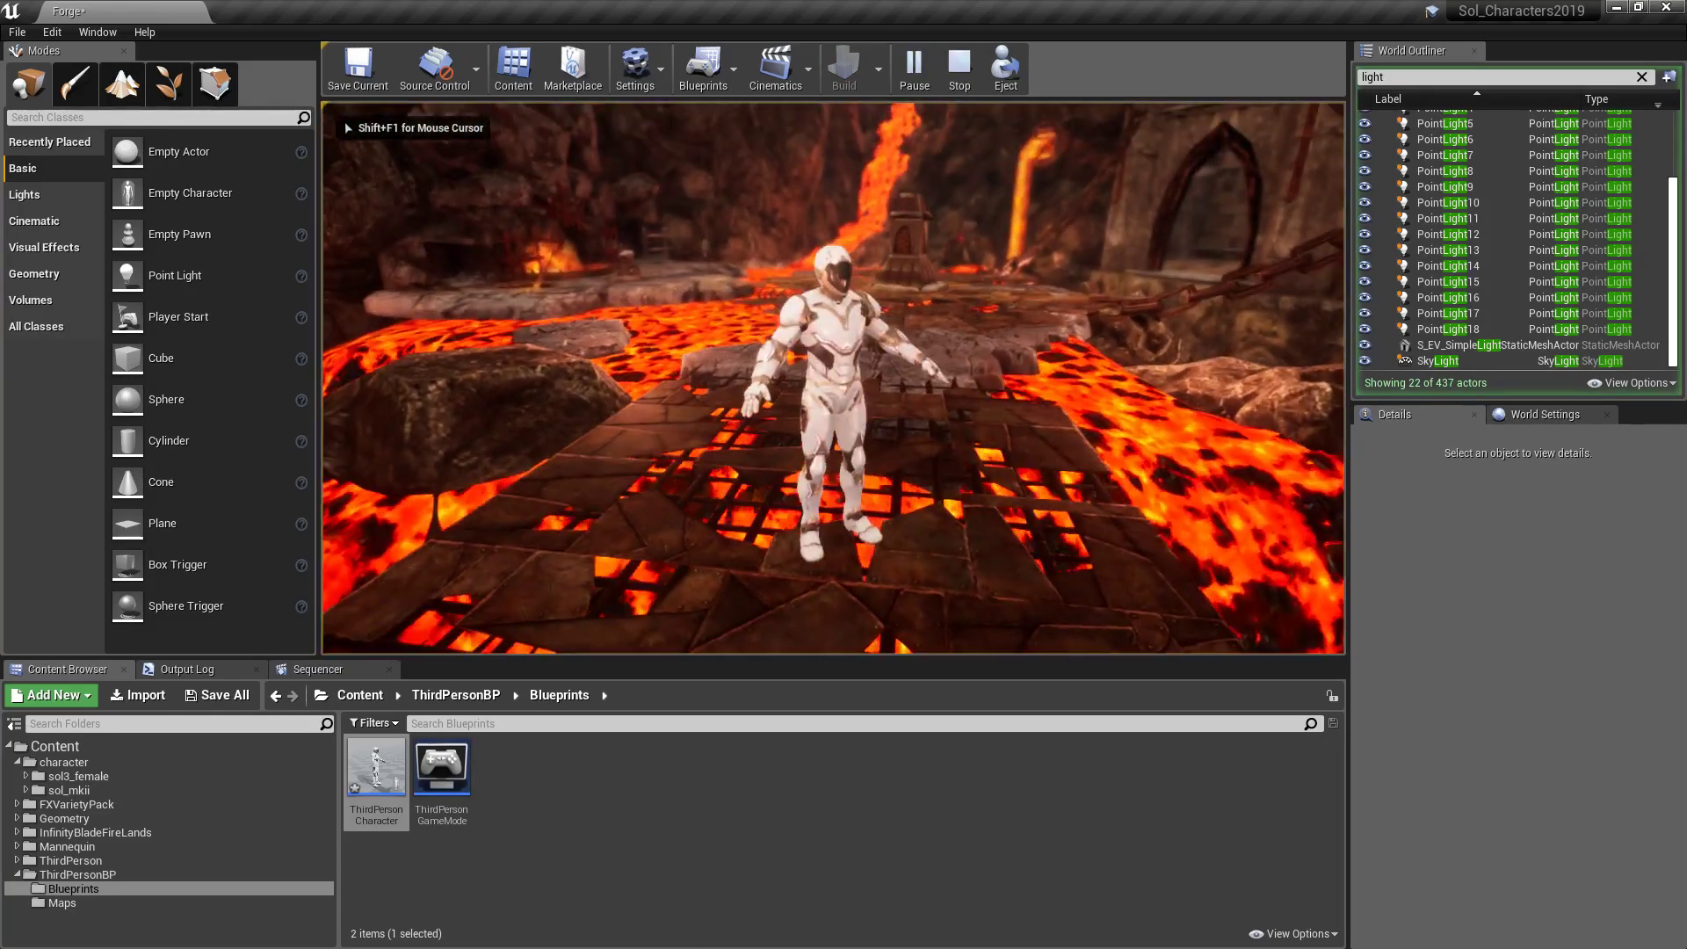
{"action": "key", "text": "Escape"}
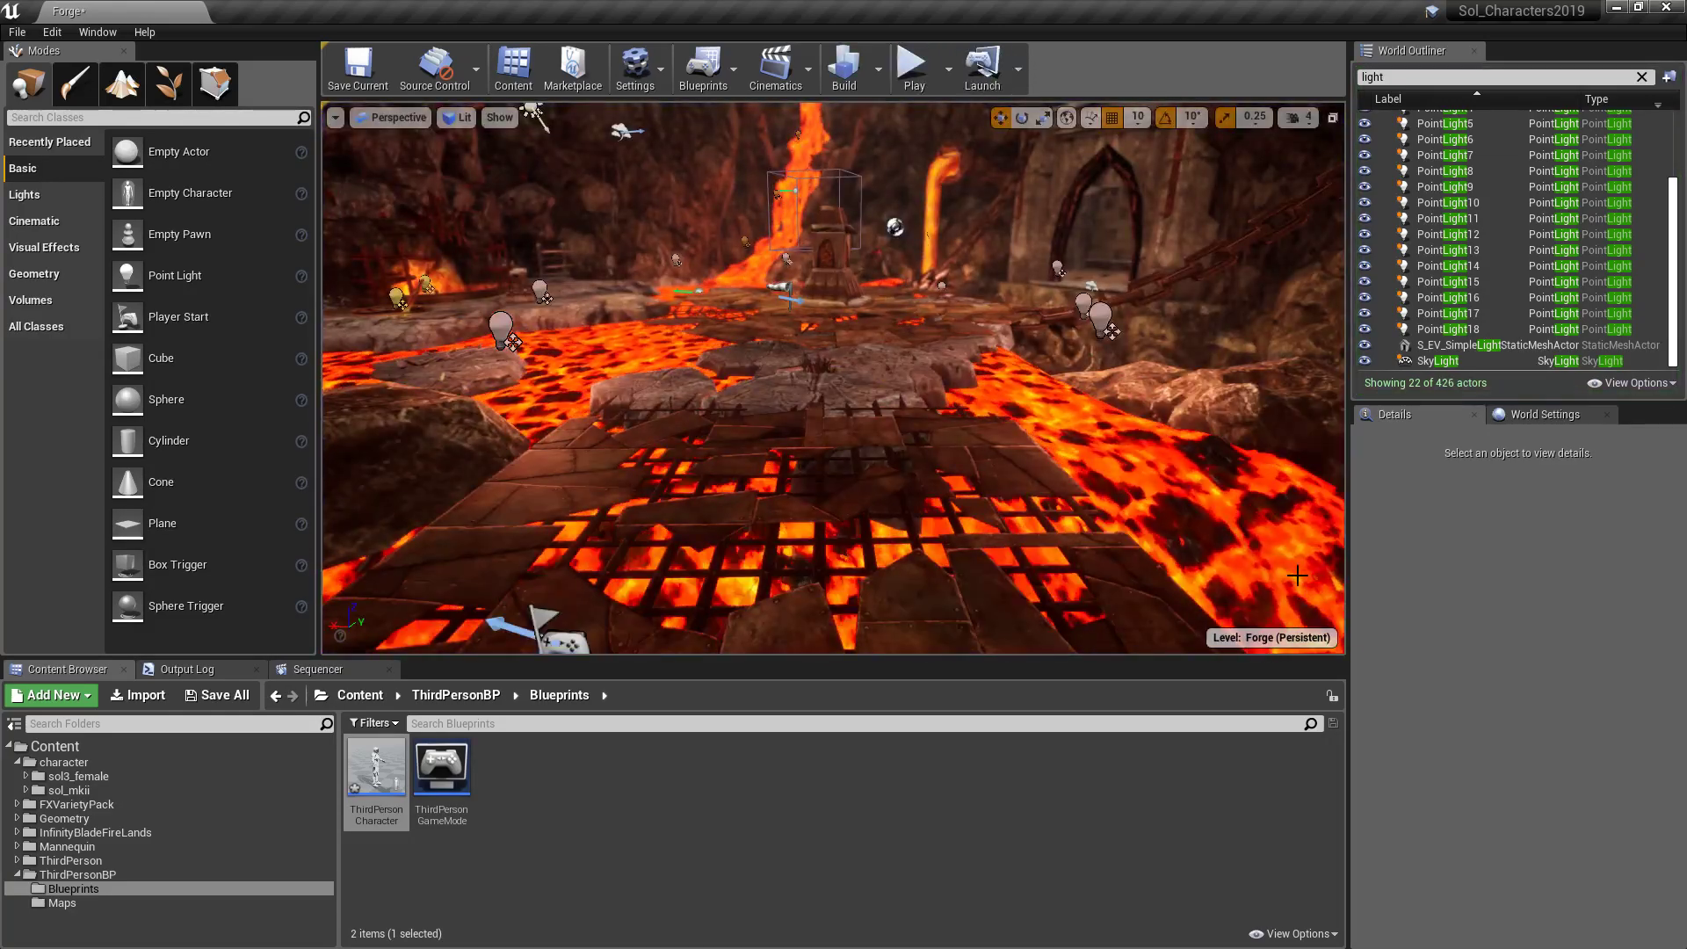